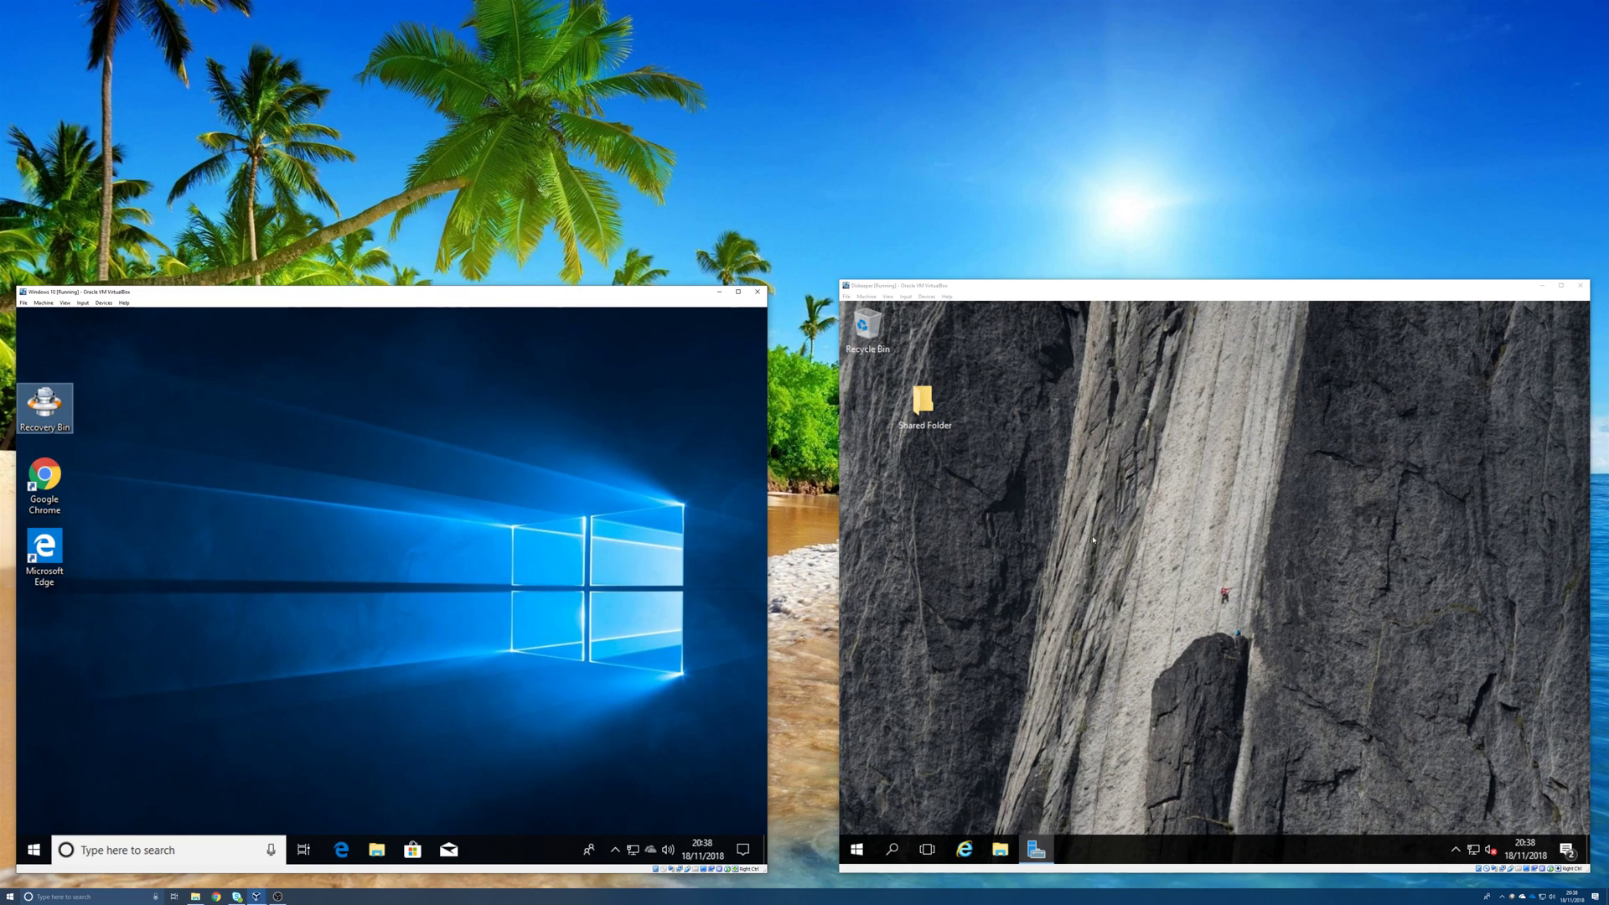
Open the V-locity folder inside Case Studies from the Shared Folder on the server virtual machine's desktop.
{"action": "double_click", "coordinate": [926, 404]}
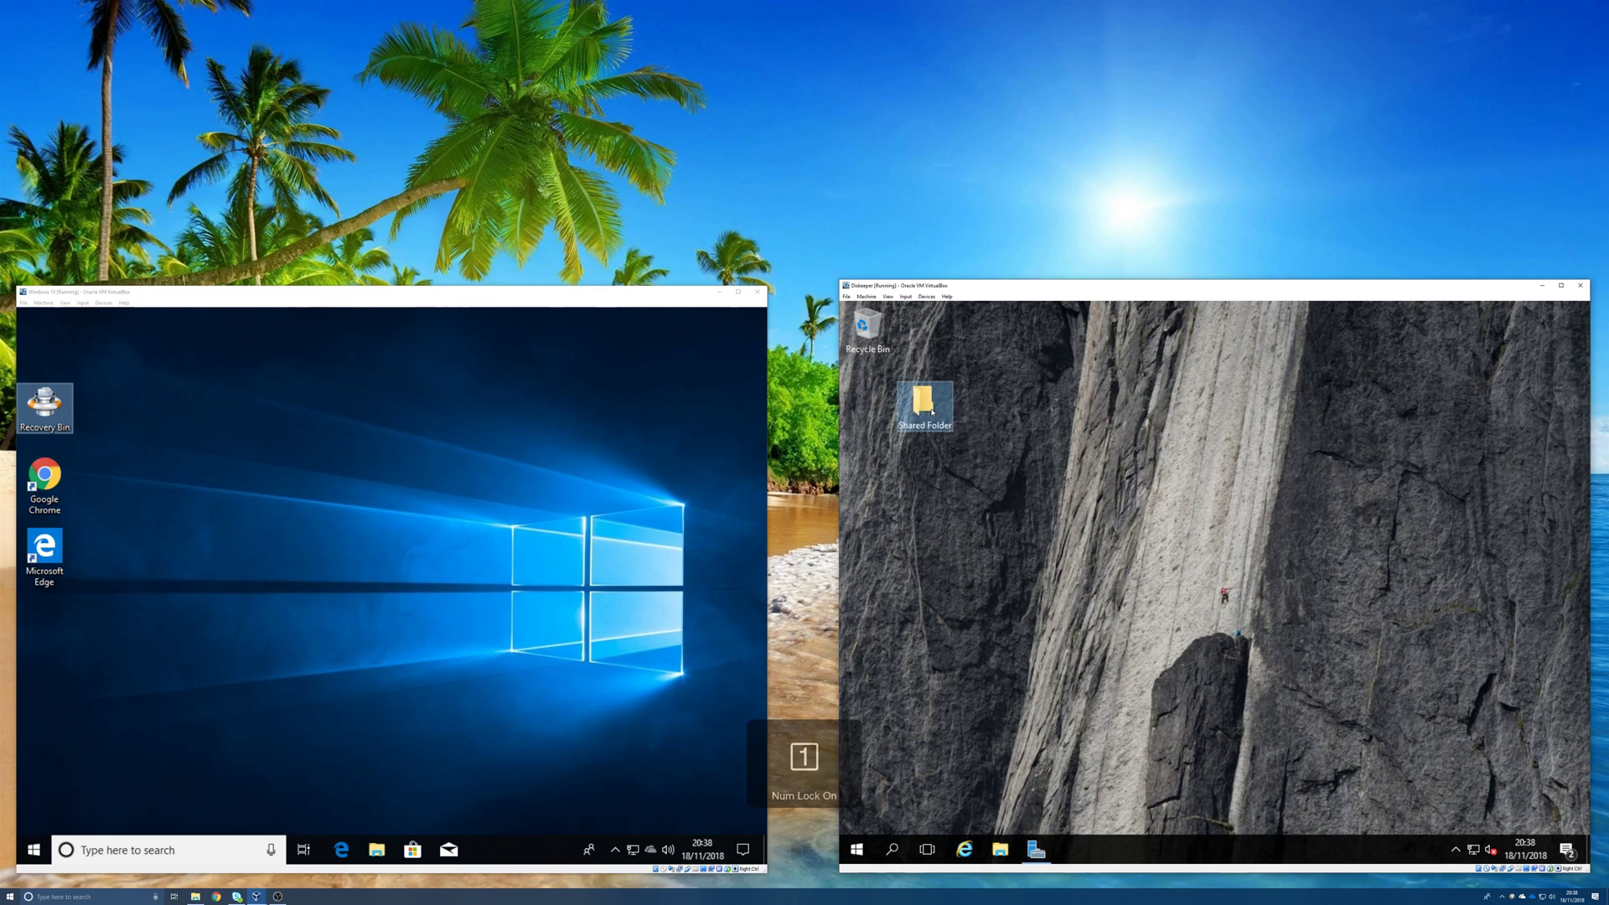
{"action": "double_click", "coordinate": [1131, 498]}
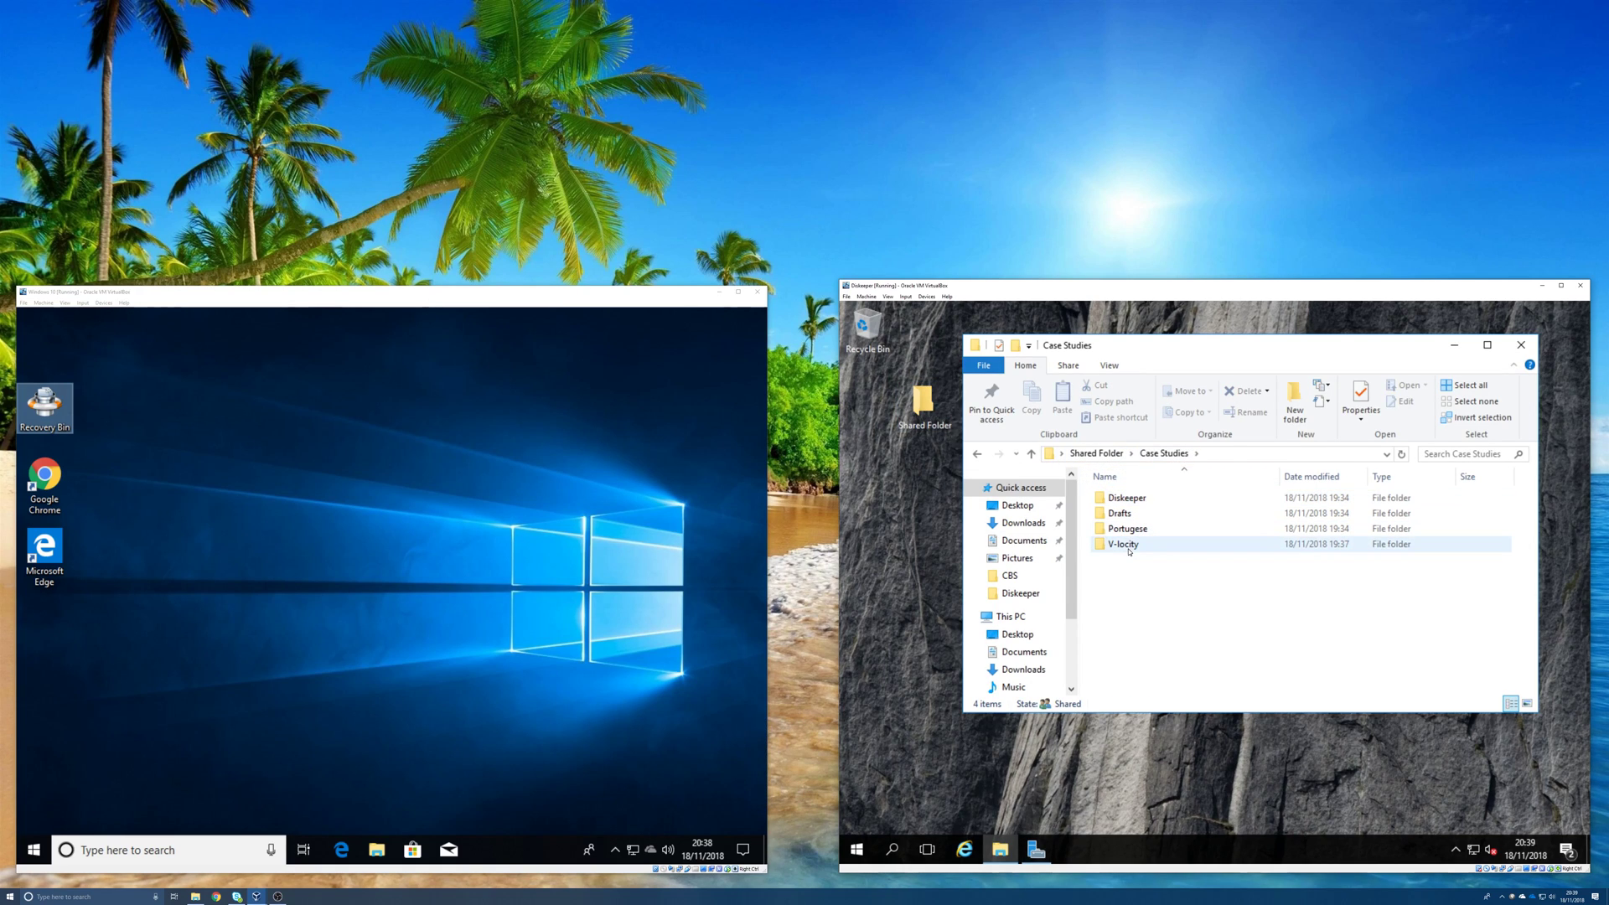
{"action": "double_click", "coordinate": [1160, 545]}
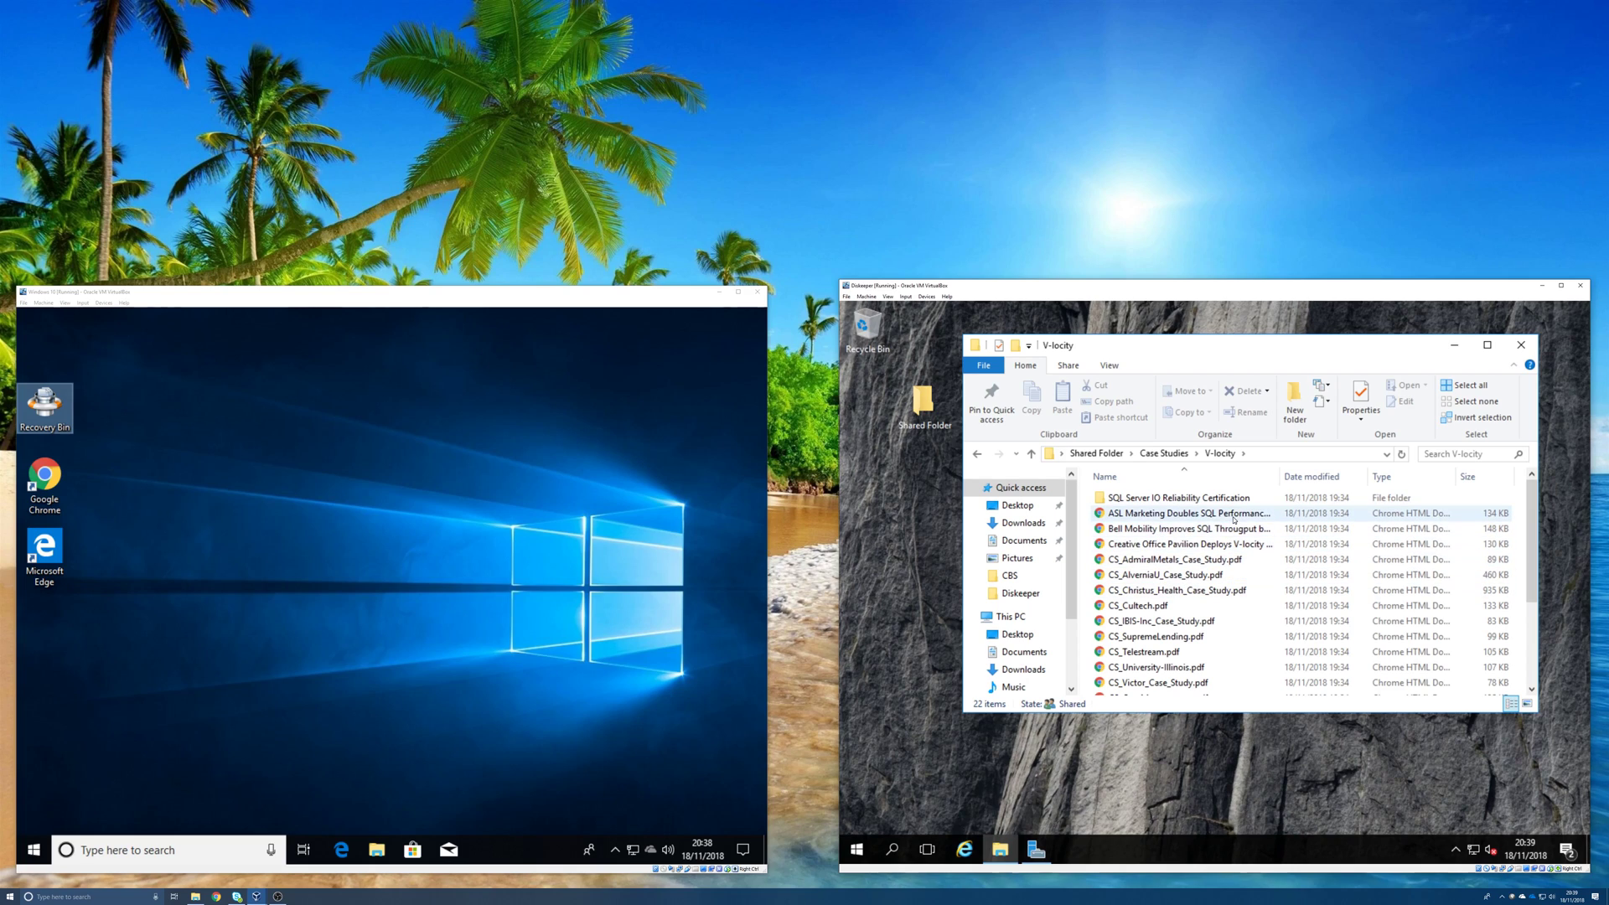
Delete the "ASL Marketing Doubles SQL Performance" file from the server's V-locity folder.
{"action": "left_click", "coordinate": [1156, 515]}
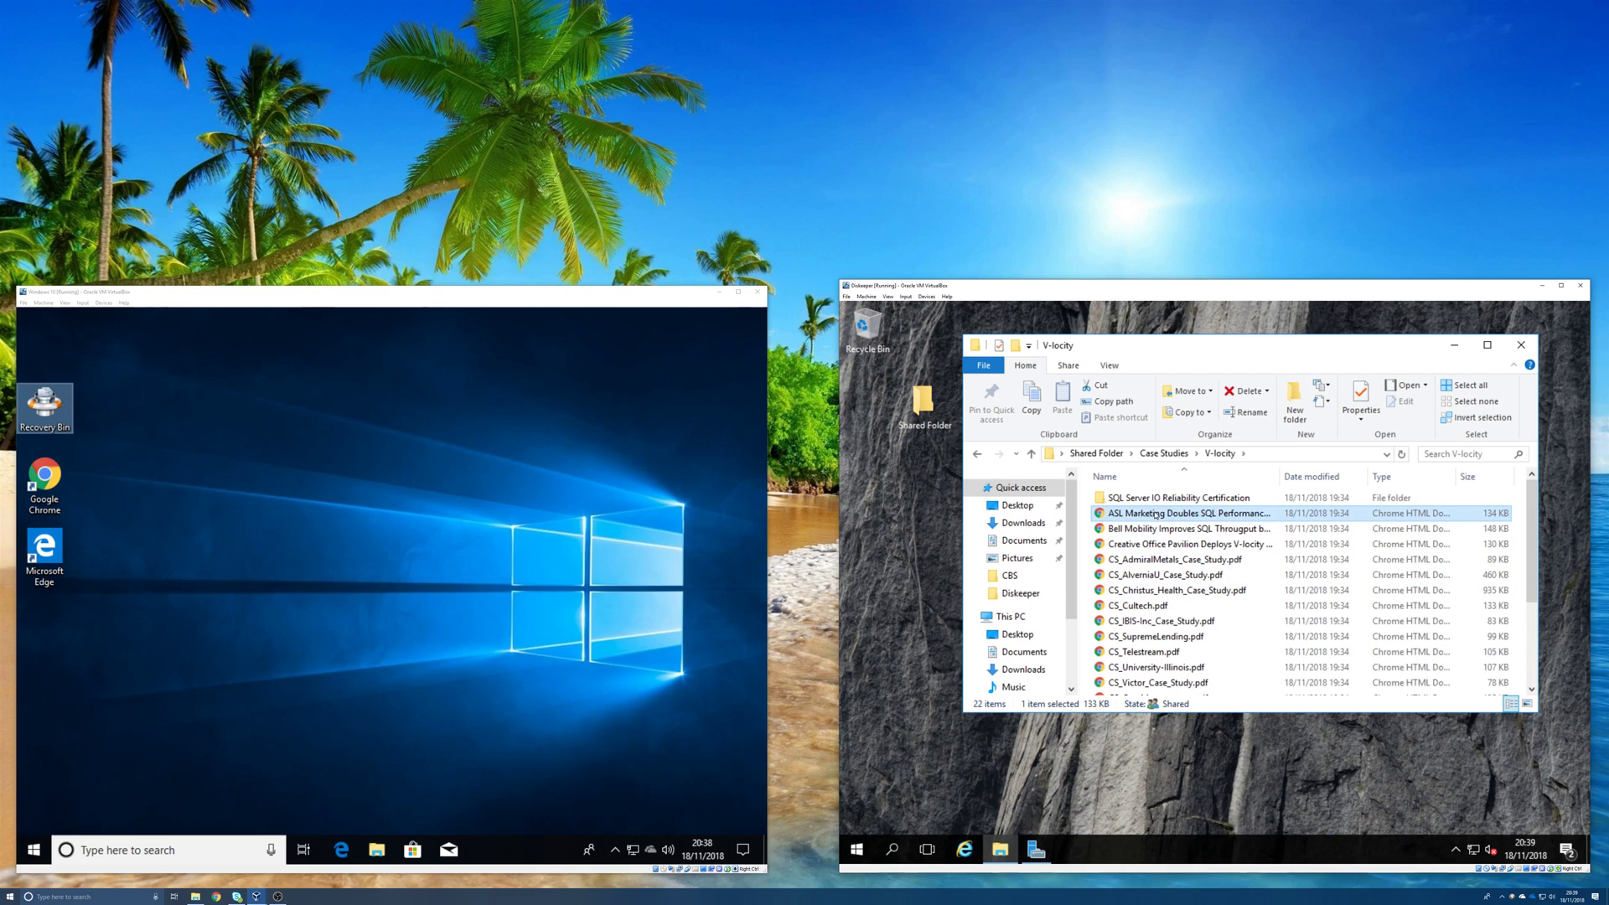
{"action": "right_click", "coordinate": [1157, 514]}
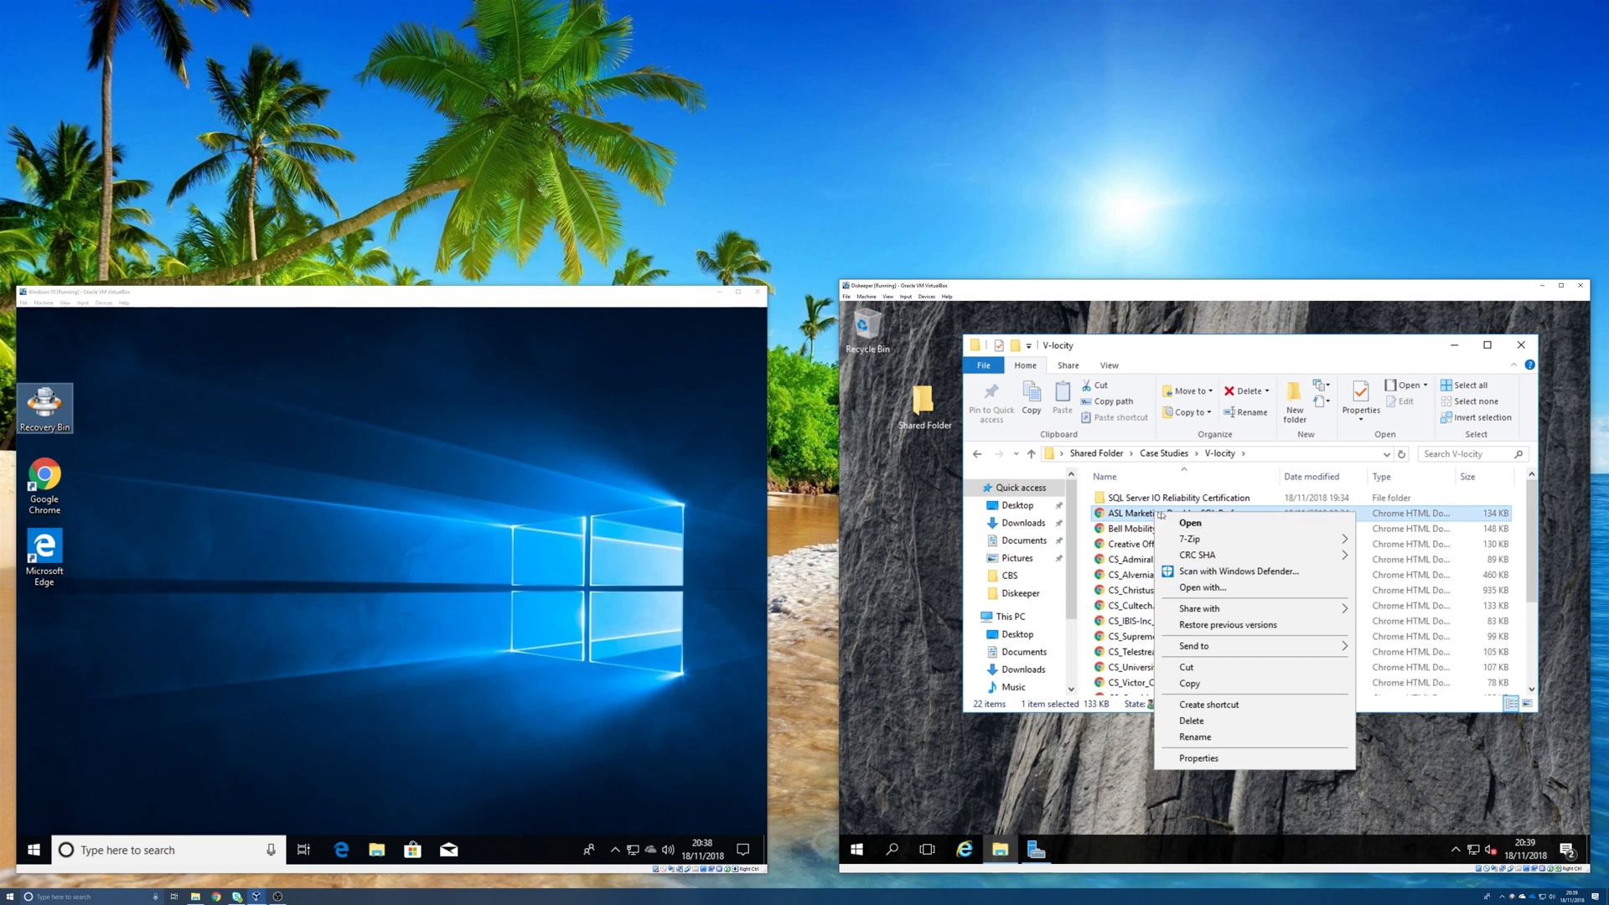
{"action": "left_click", "coordinate": [1191, 721]}
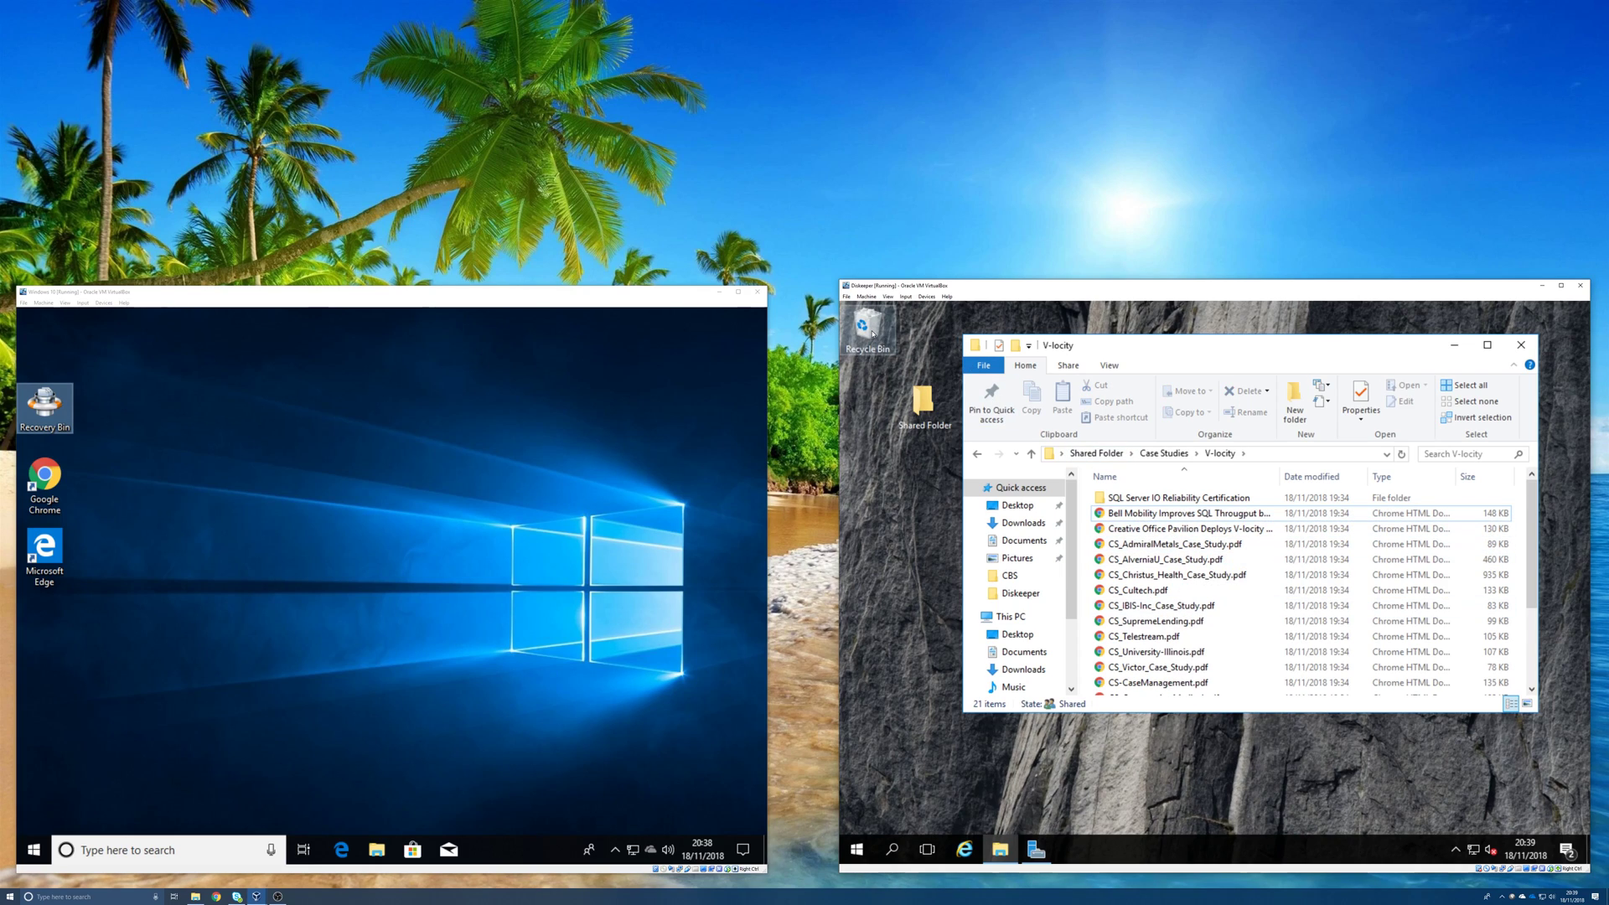
Restore the deleted ASL Marketing file from the server's Recycle Bin and select it again in the V-locity folder.
{"action": "double_click", "coordinate": [871, 333]}
{"action": "right_click", "coordinate": [1191, 507]}
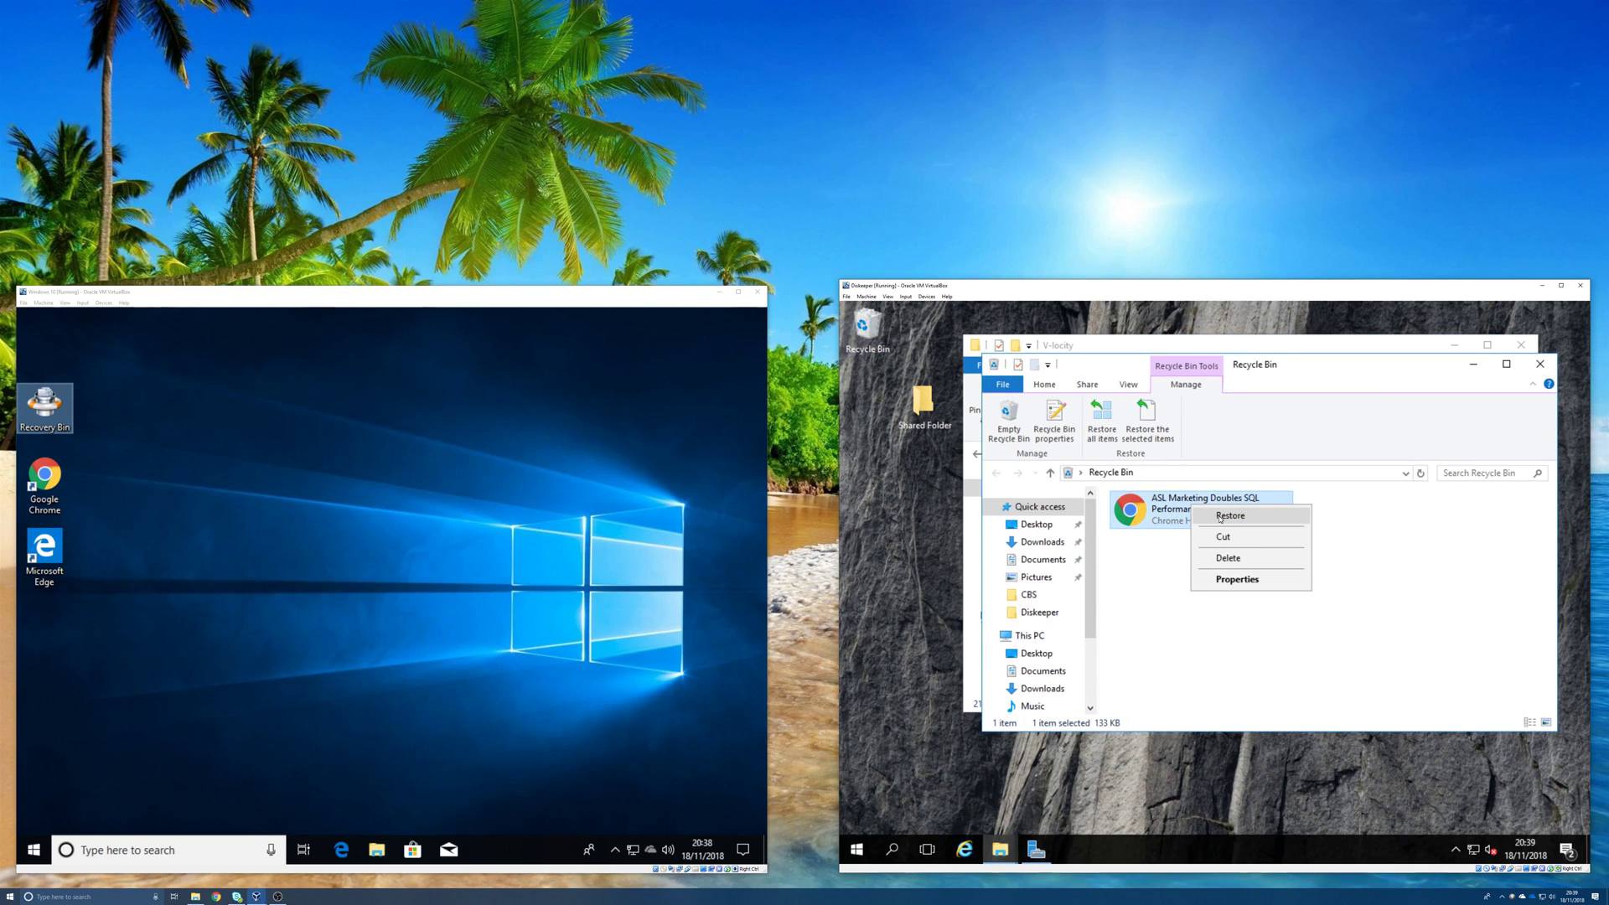
{"action": "left_click", "coordinate": [1215, 516]}
{"action": "left_click", "coordinate": [1540, 366]}
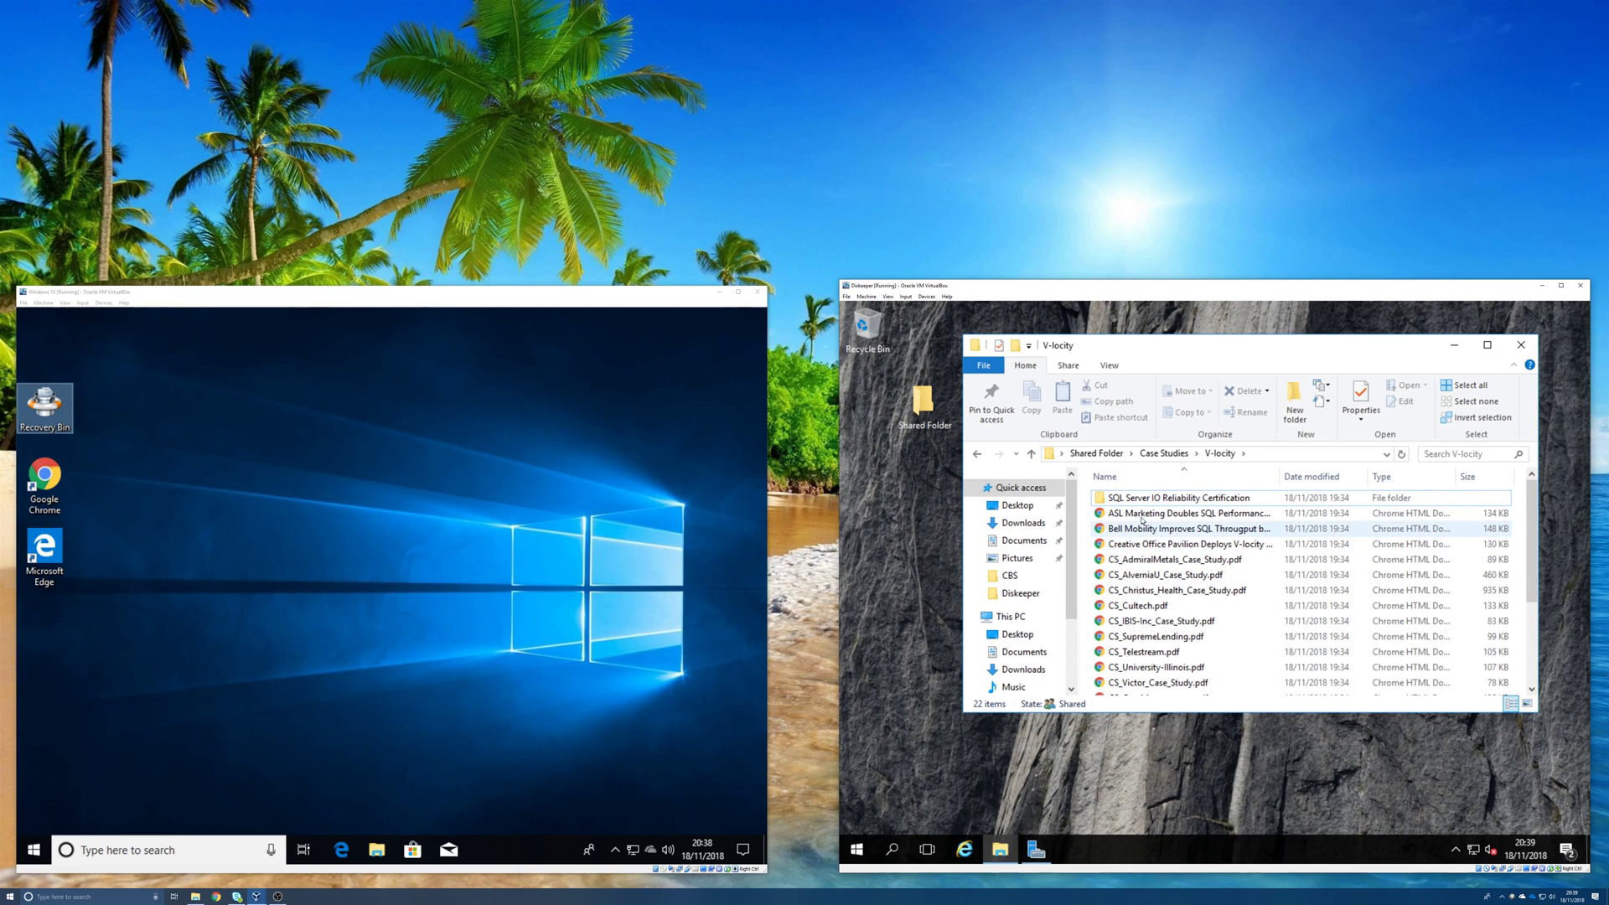
{"action": "left_click", "coordinate": [1175, 518]}
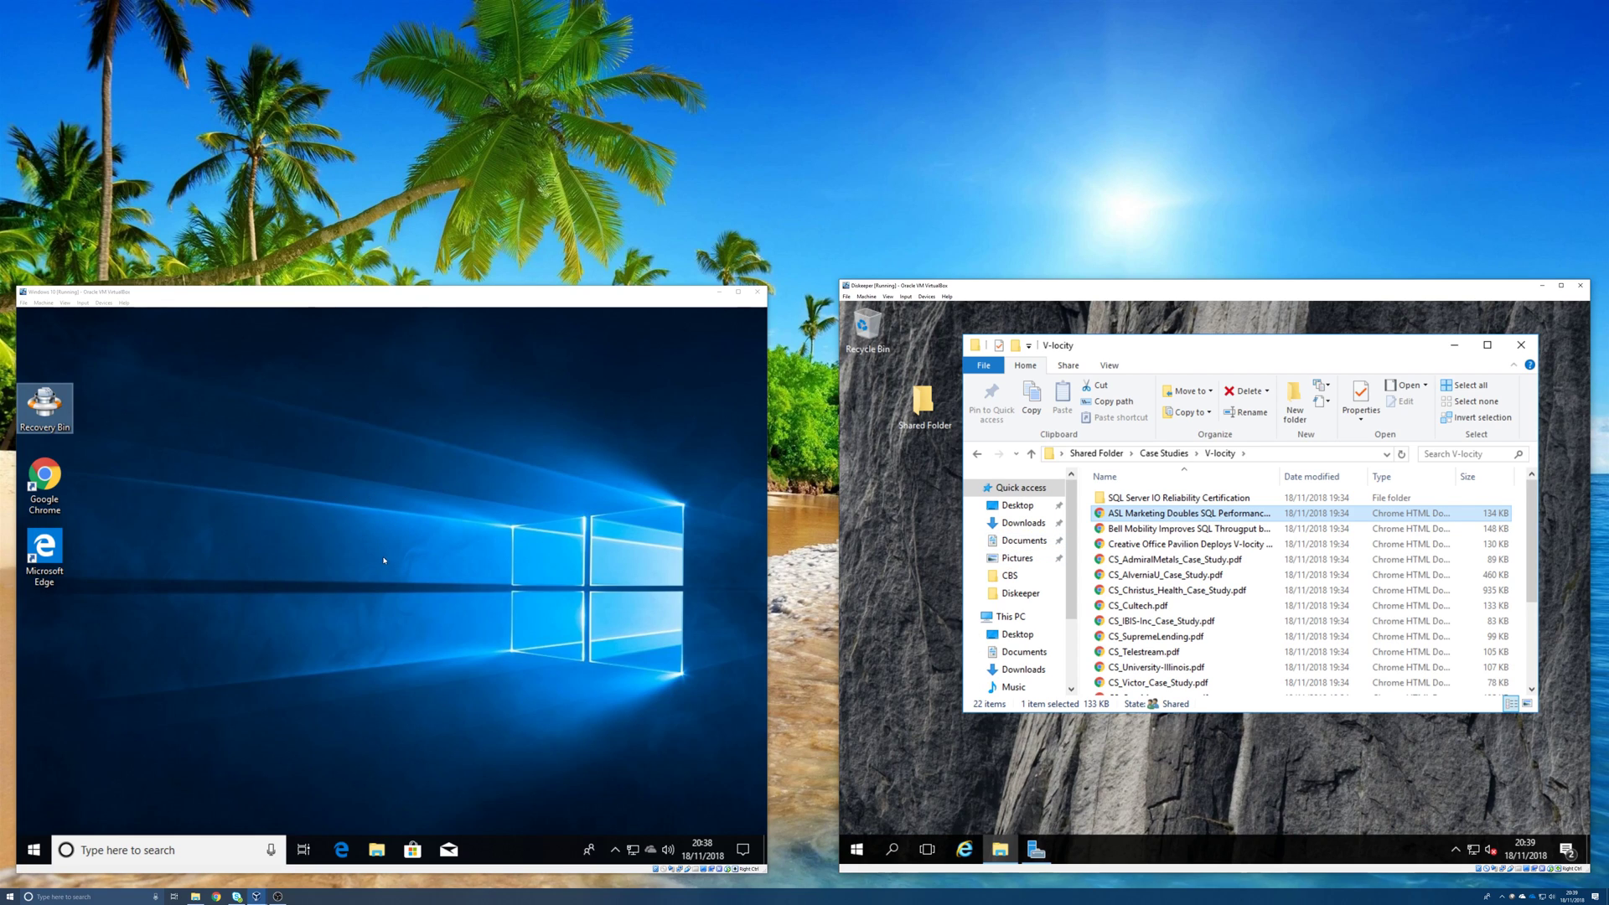
On the Windows 10 client, browse the network to DISKEEPER and open Shared Folder > Case Studies > V-locity.
{"action": "left_click", "coordinate": [376, 850]}
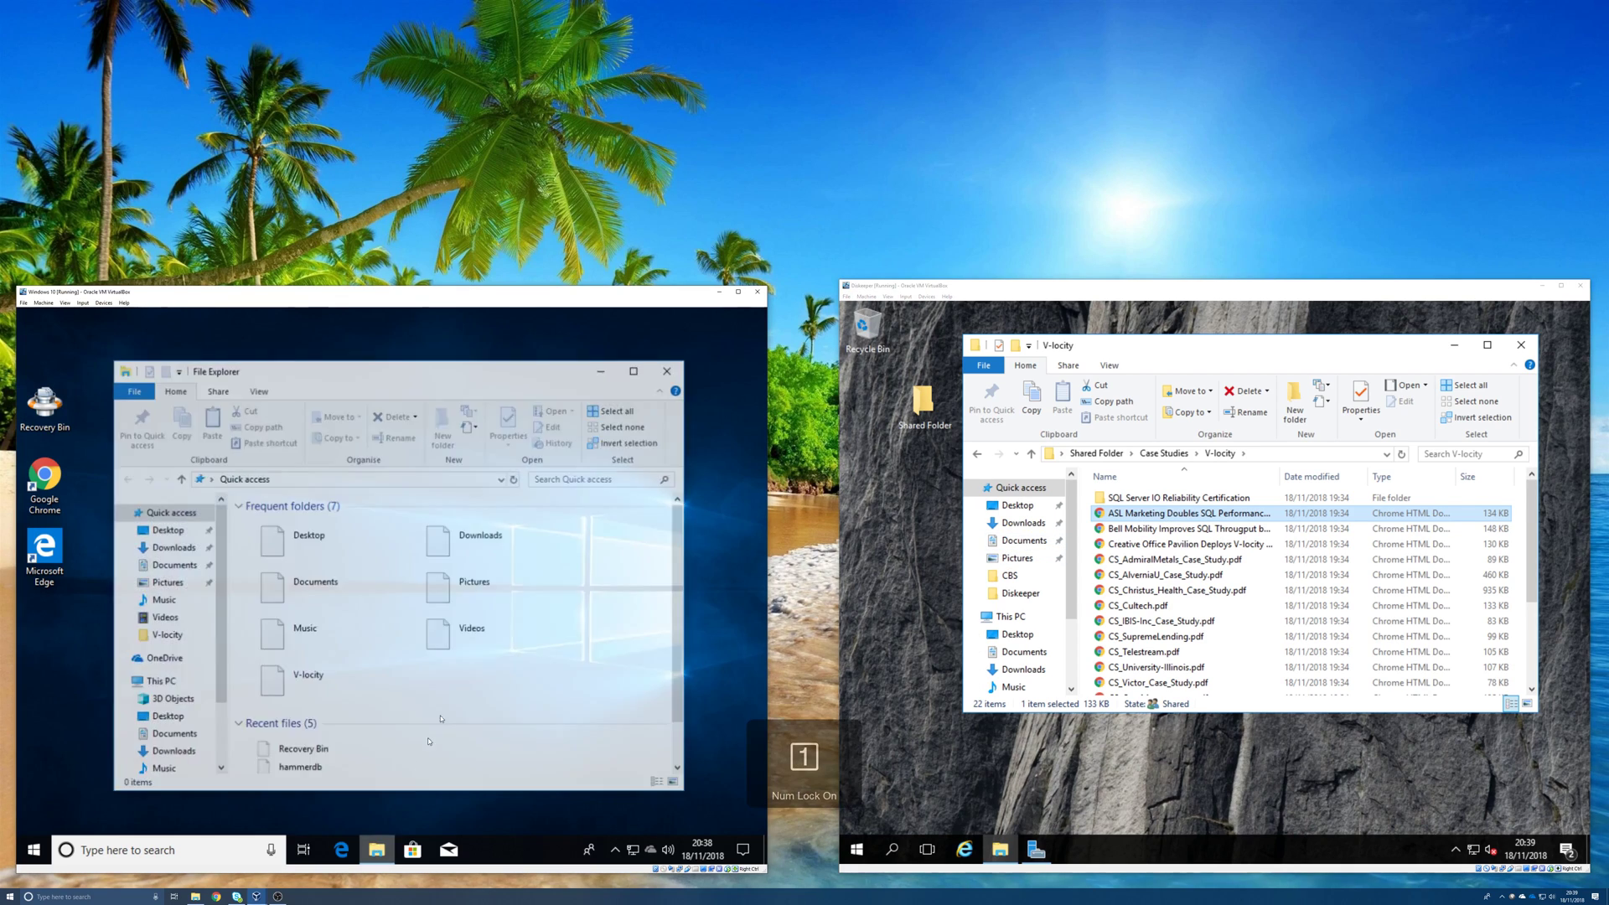
{"action": "left_click", "coordinate": [221, 716]}
{"action": "left_click", "coordinate": [161, 747]}
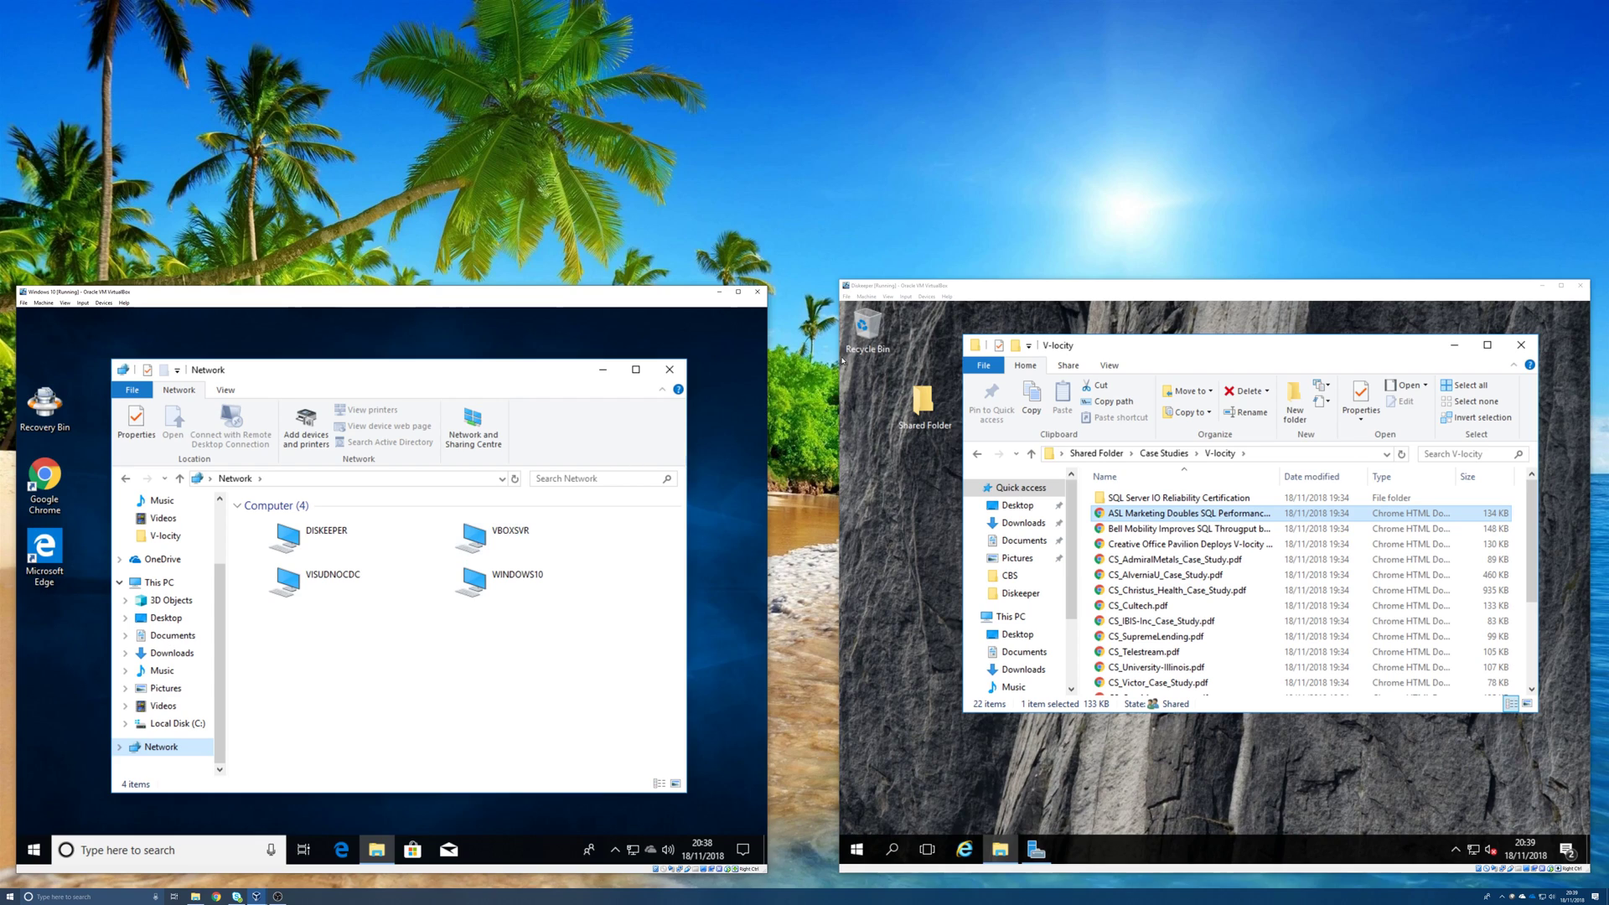
{"action": "double_click", "coordinate": [335, 533]}
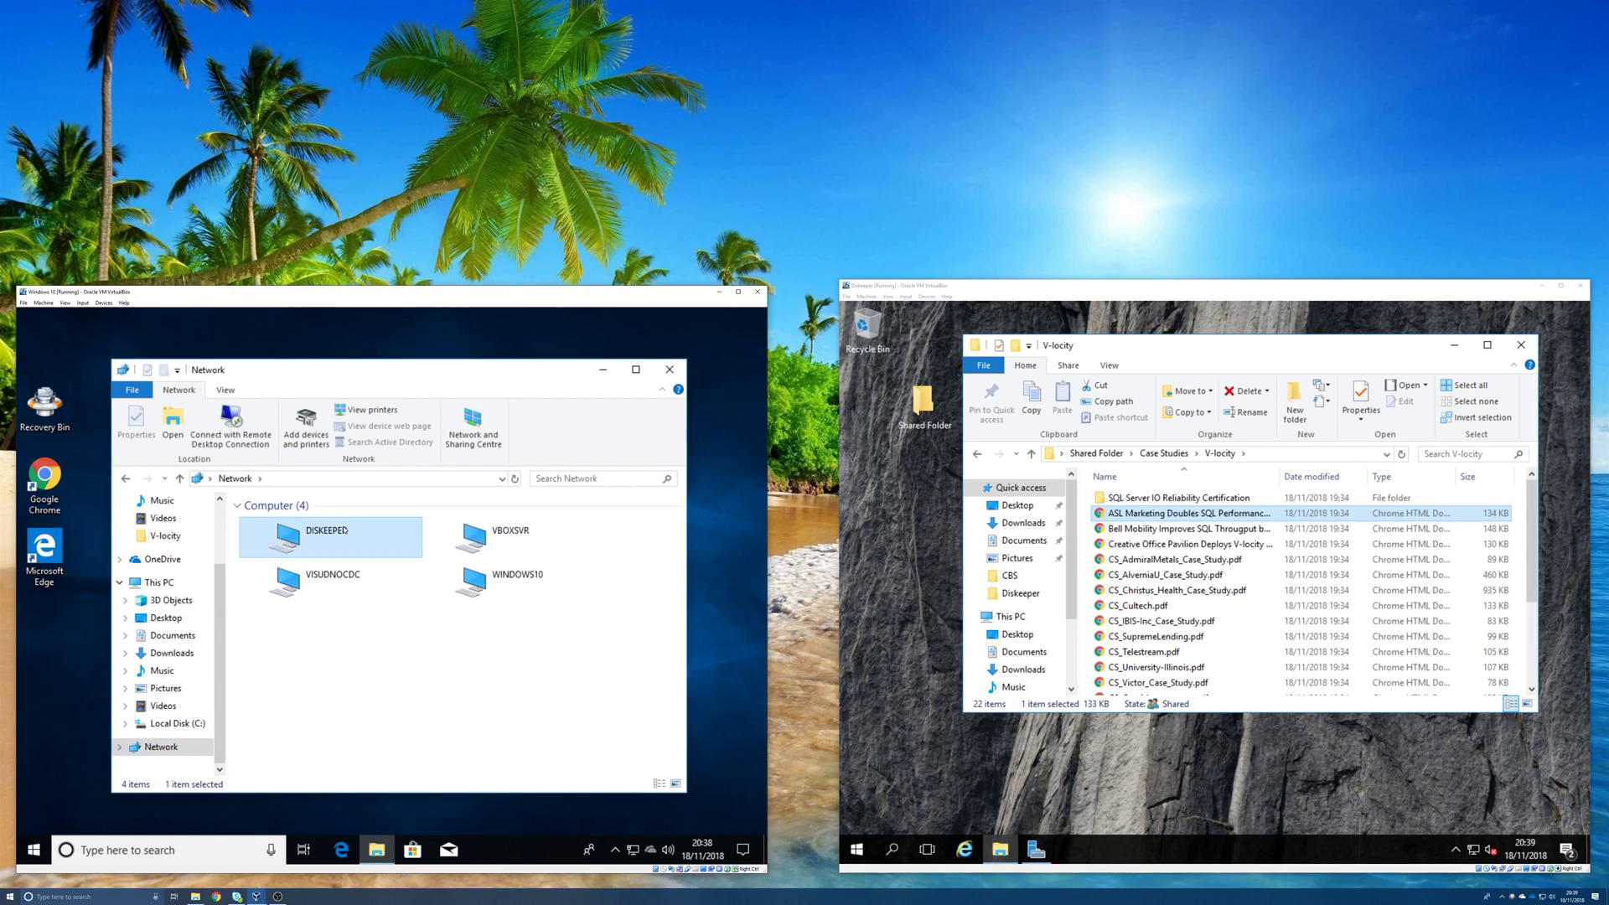
{"action": "double_click", "coordinate": [321, 515]}
{"action": "double_click", "coordinate": [290, 522]}
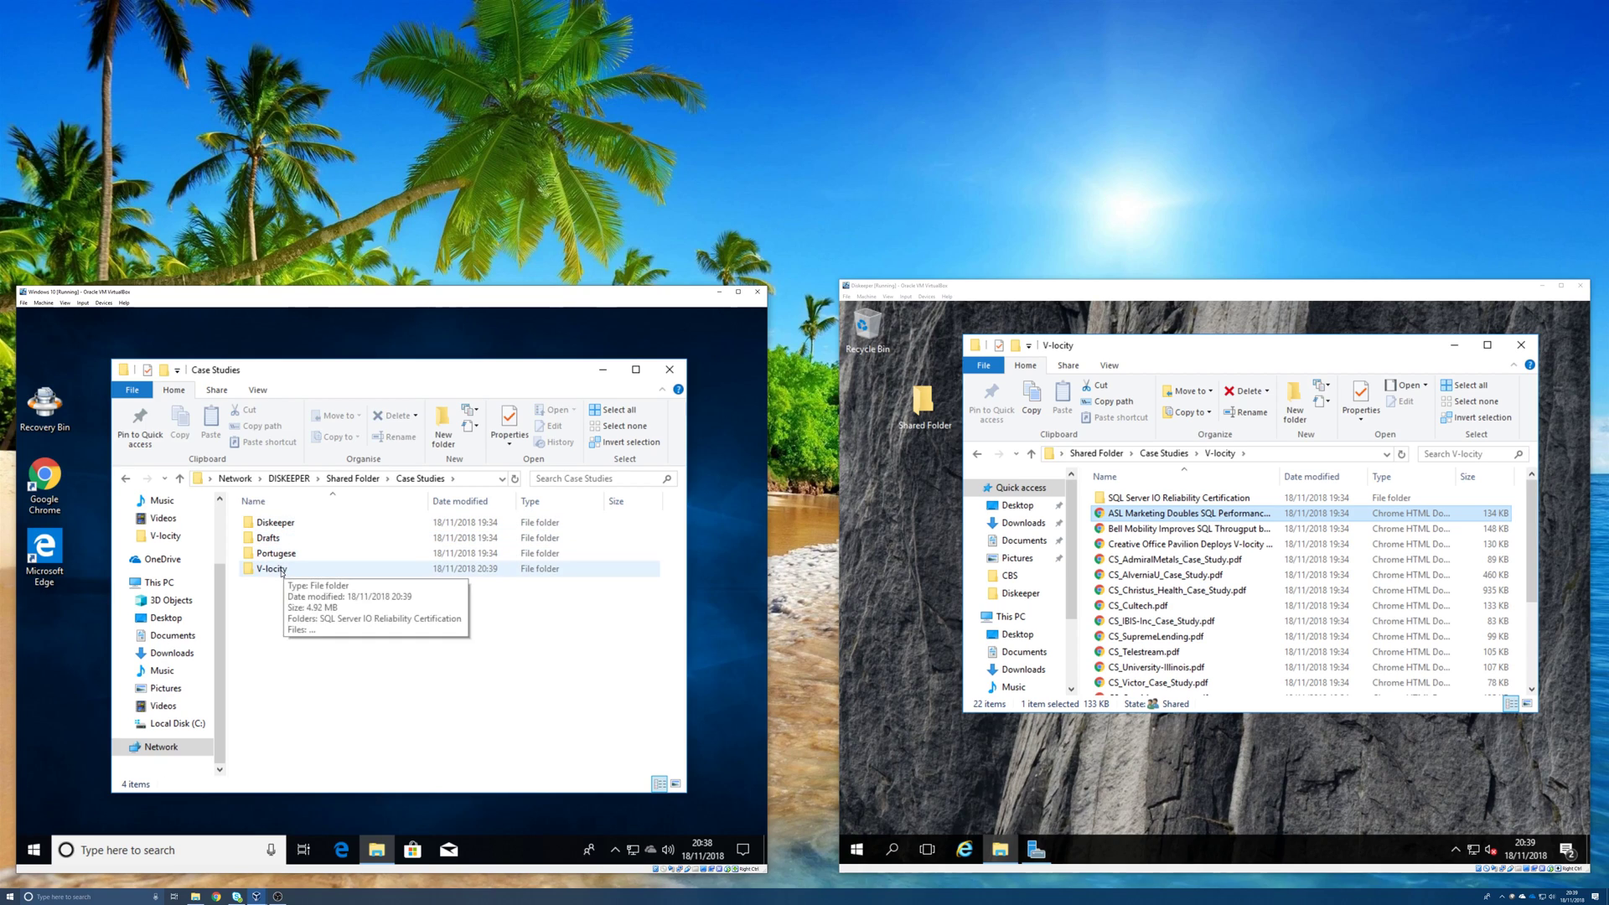
{"action": "double_click", "coordinate": [281, 569]}
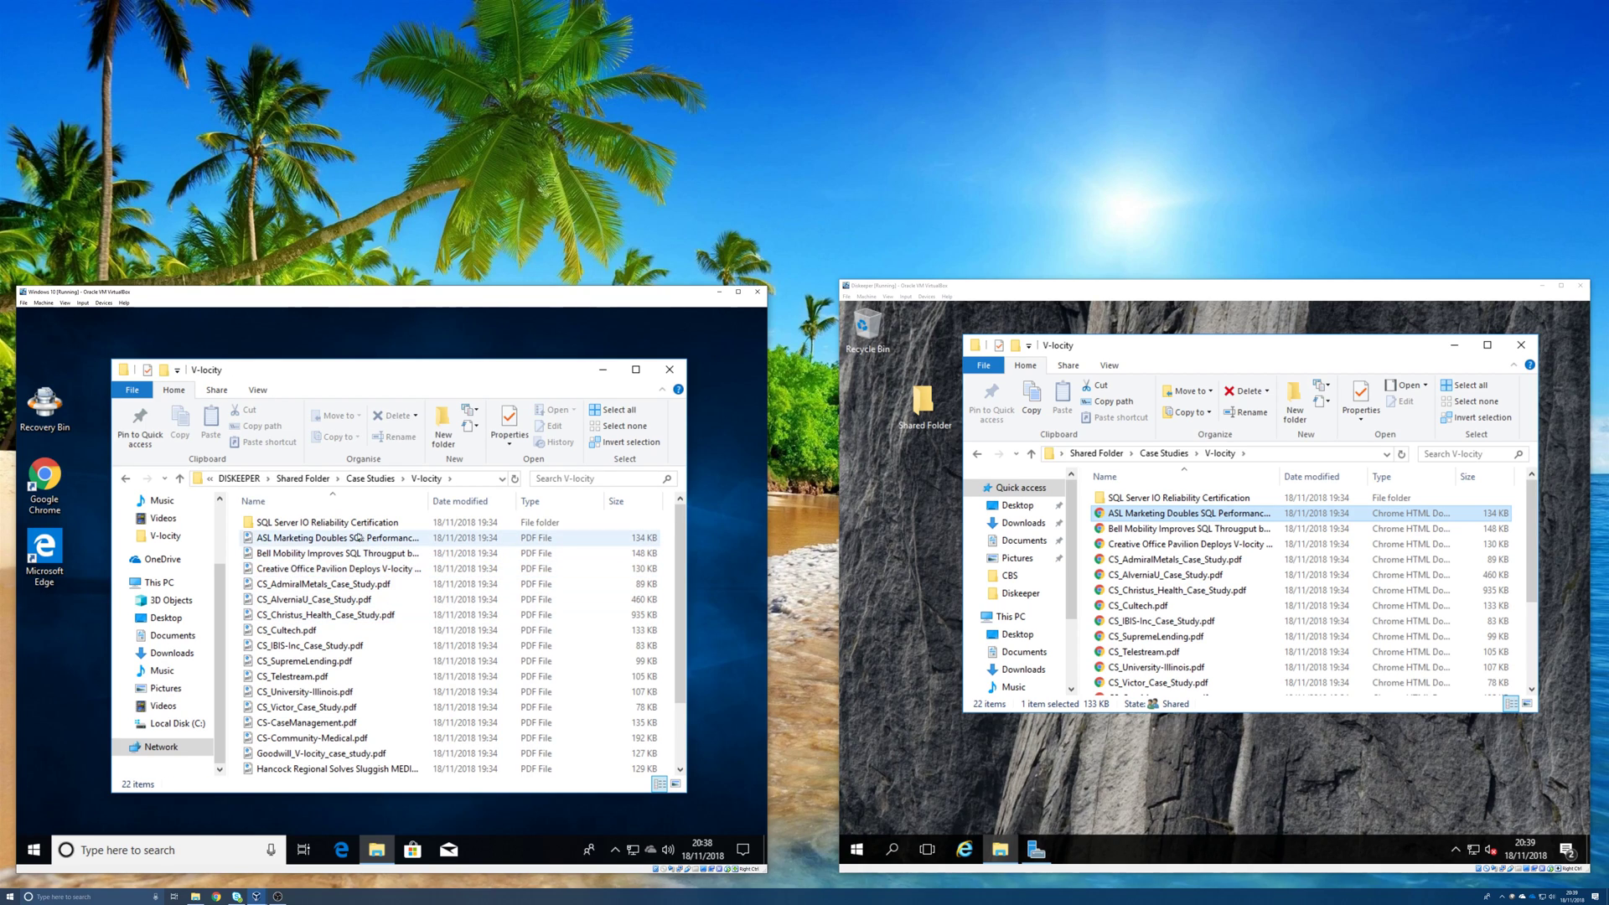
Permanently delete the "ASL Marketing Doubles SQL Performance" PDF from the network share on the client.
{"action": "left_click", "coordinate": [285, 541]}
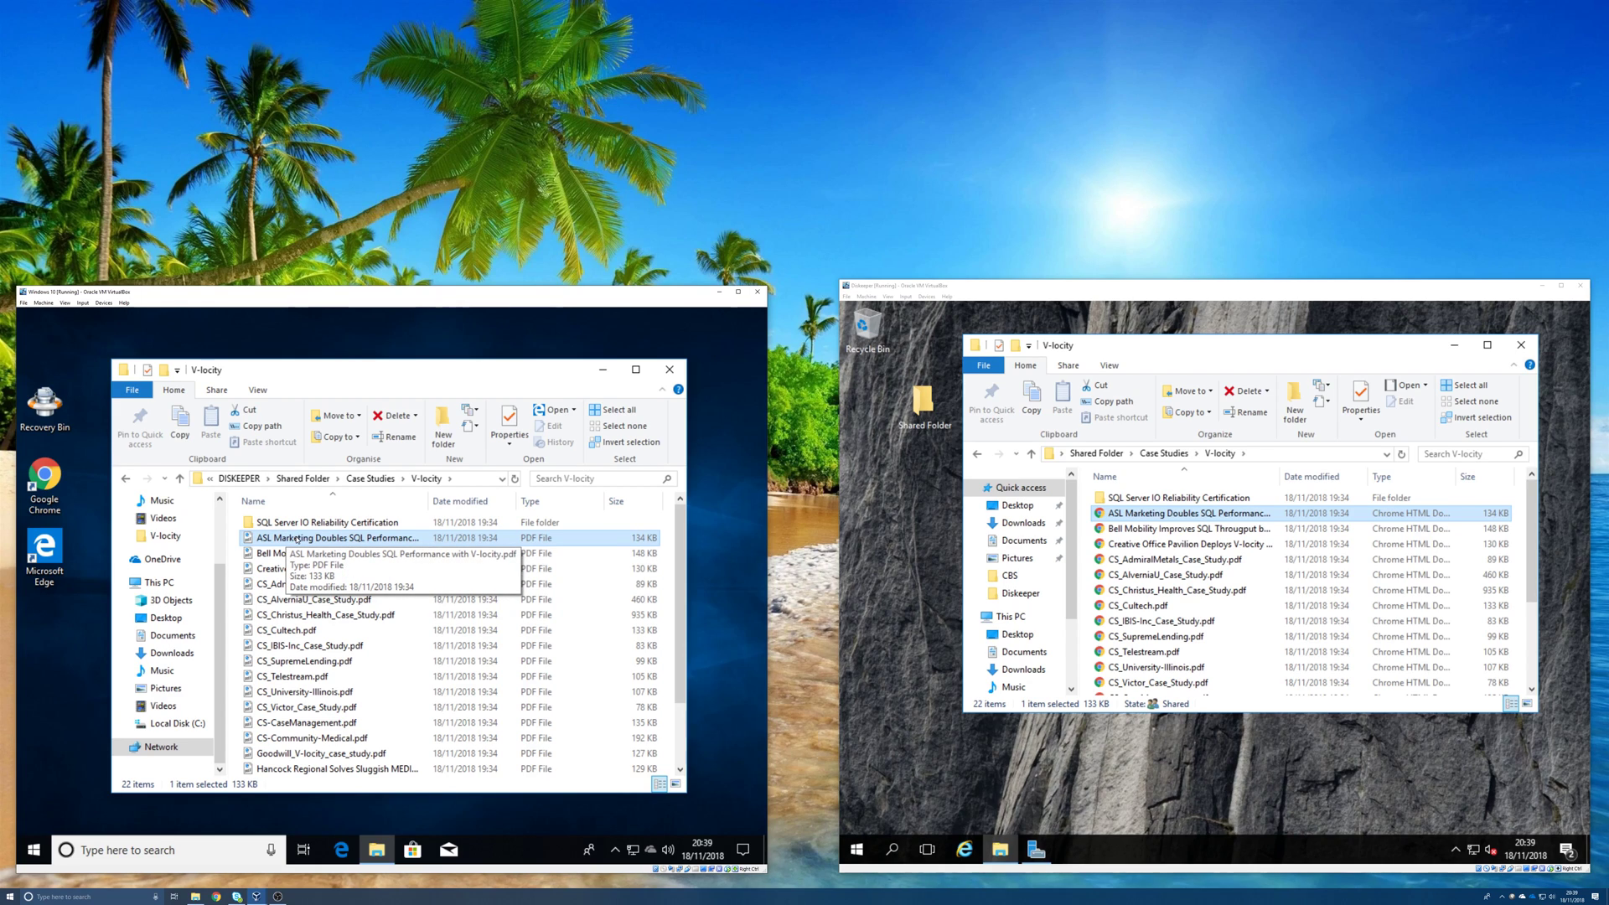
{"action": "left_click", "coordinate": [394, 419]}
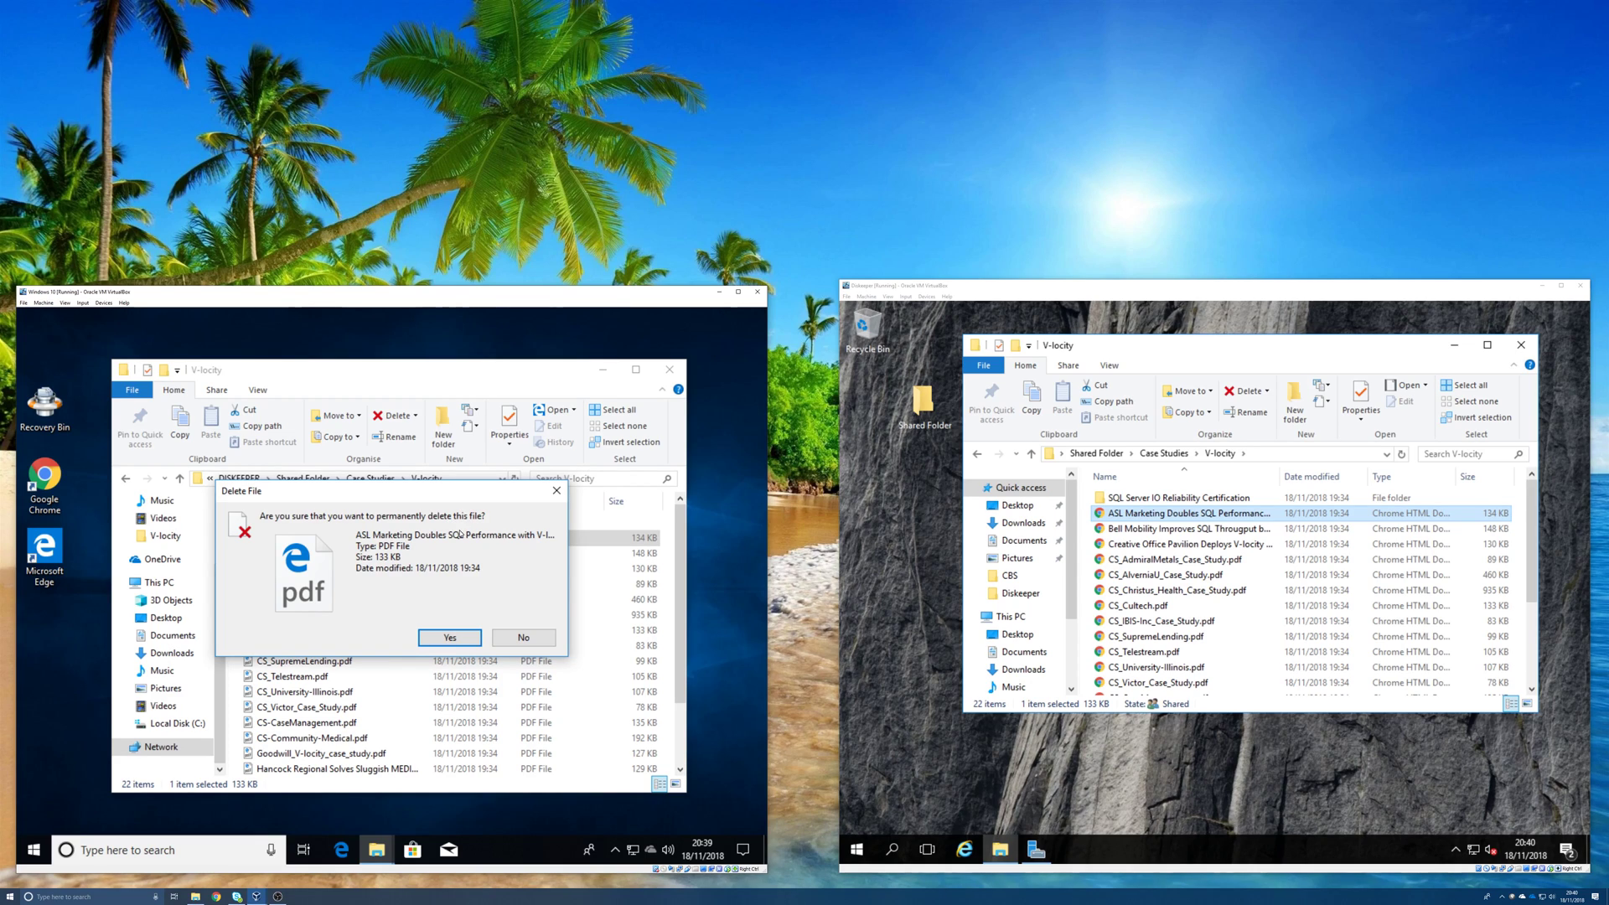
{"action": "left_click", "coordinate": [449, 638]}
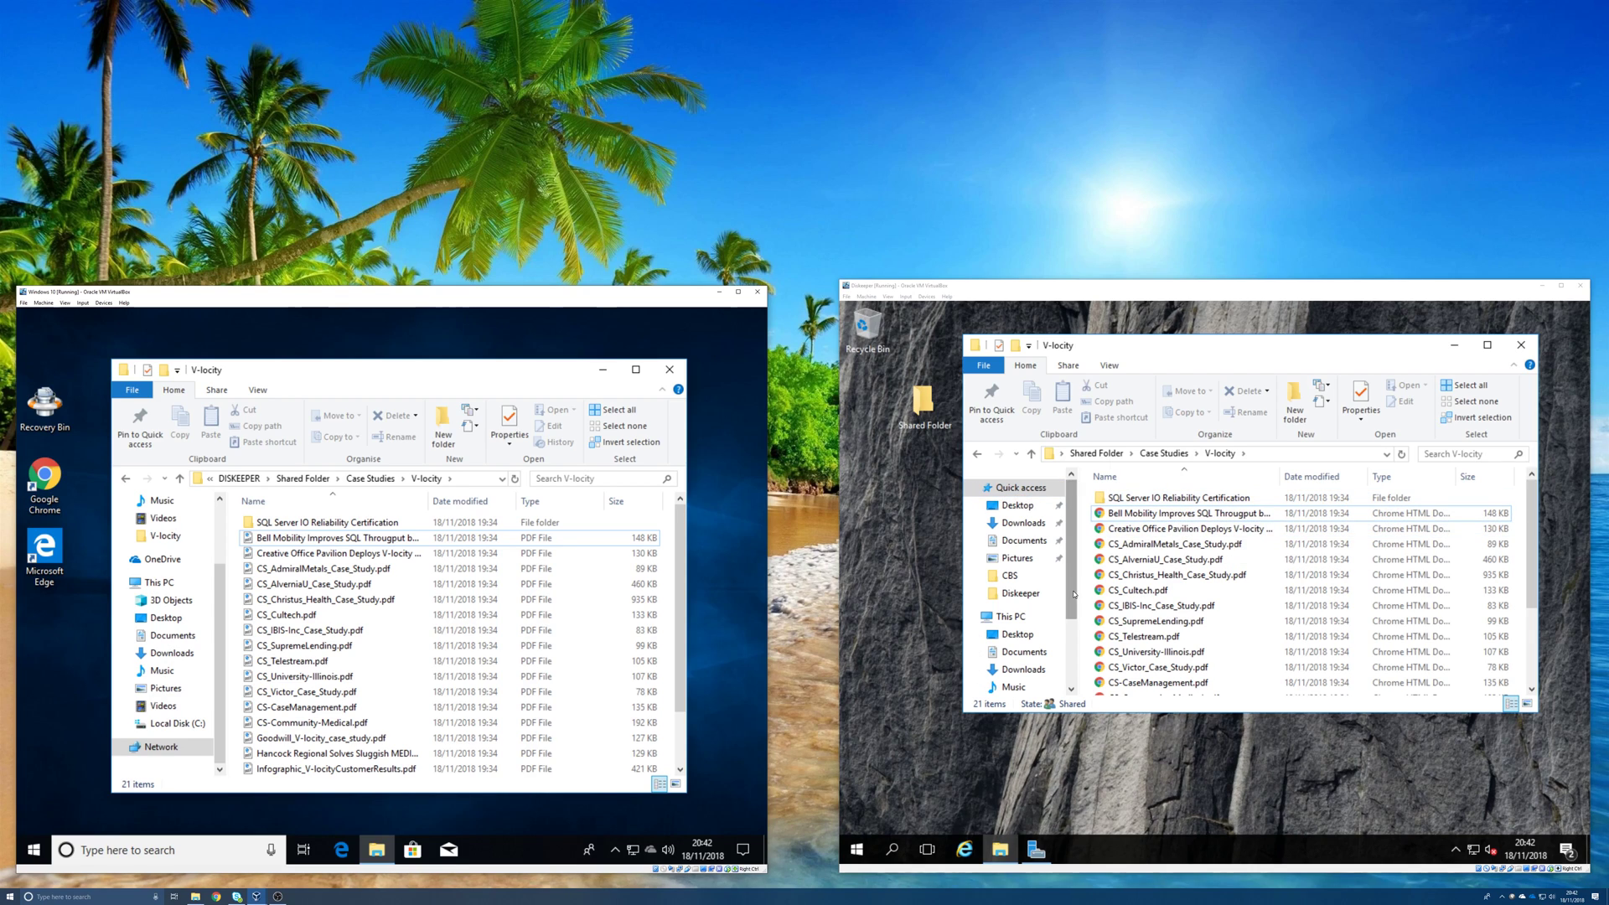
On the server, browse from Downloads to the UndeleteServer X64 folder and run setup.exe, allowing it to make changes.
{"action": "left_click", "coordinate": [1023, 522]}
{"action": "key", "text": "Num_Lock"}
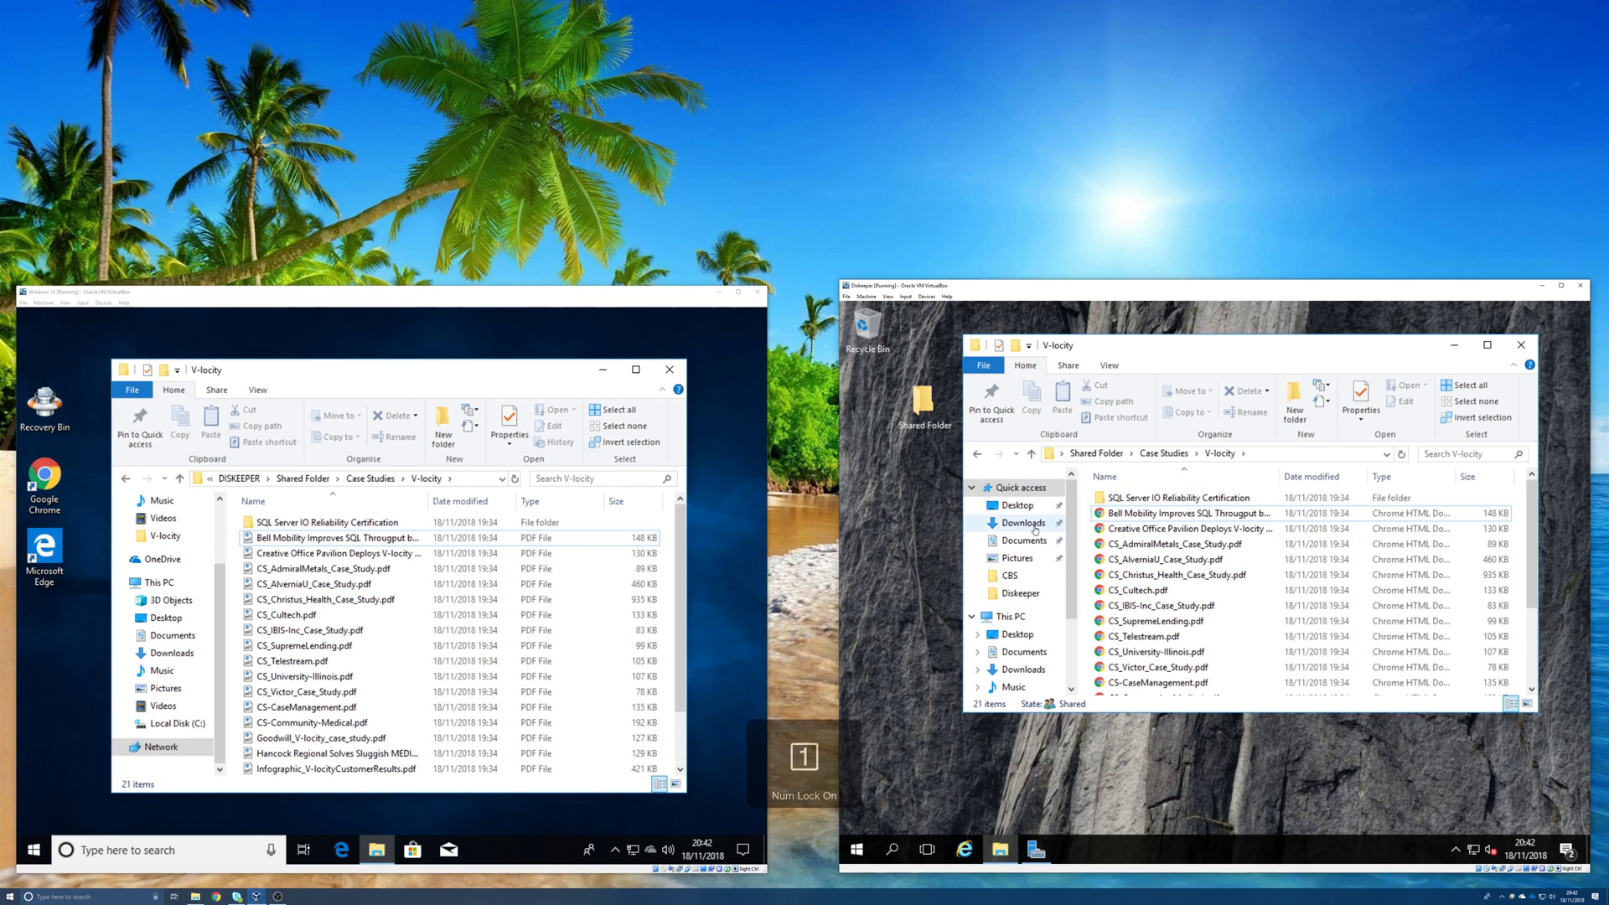
{"action": "left_click", "coordinate": [1131, 625]}
{"action": "double_click", "coordinate": [1130, 624]}
{"action": "double_click", "coordinate": [1123, 499]}
{"action": "double_click", "coordinate": [1125, 544]}
{"action": "double_click", "coordinate": [1126, 498]}
{"action": "double_click", "coordinate": [1125, 499]}
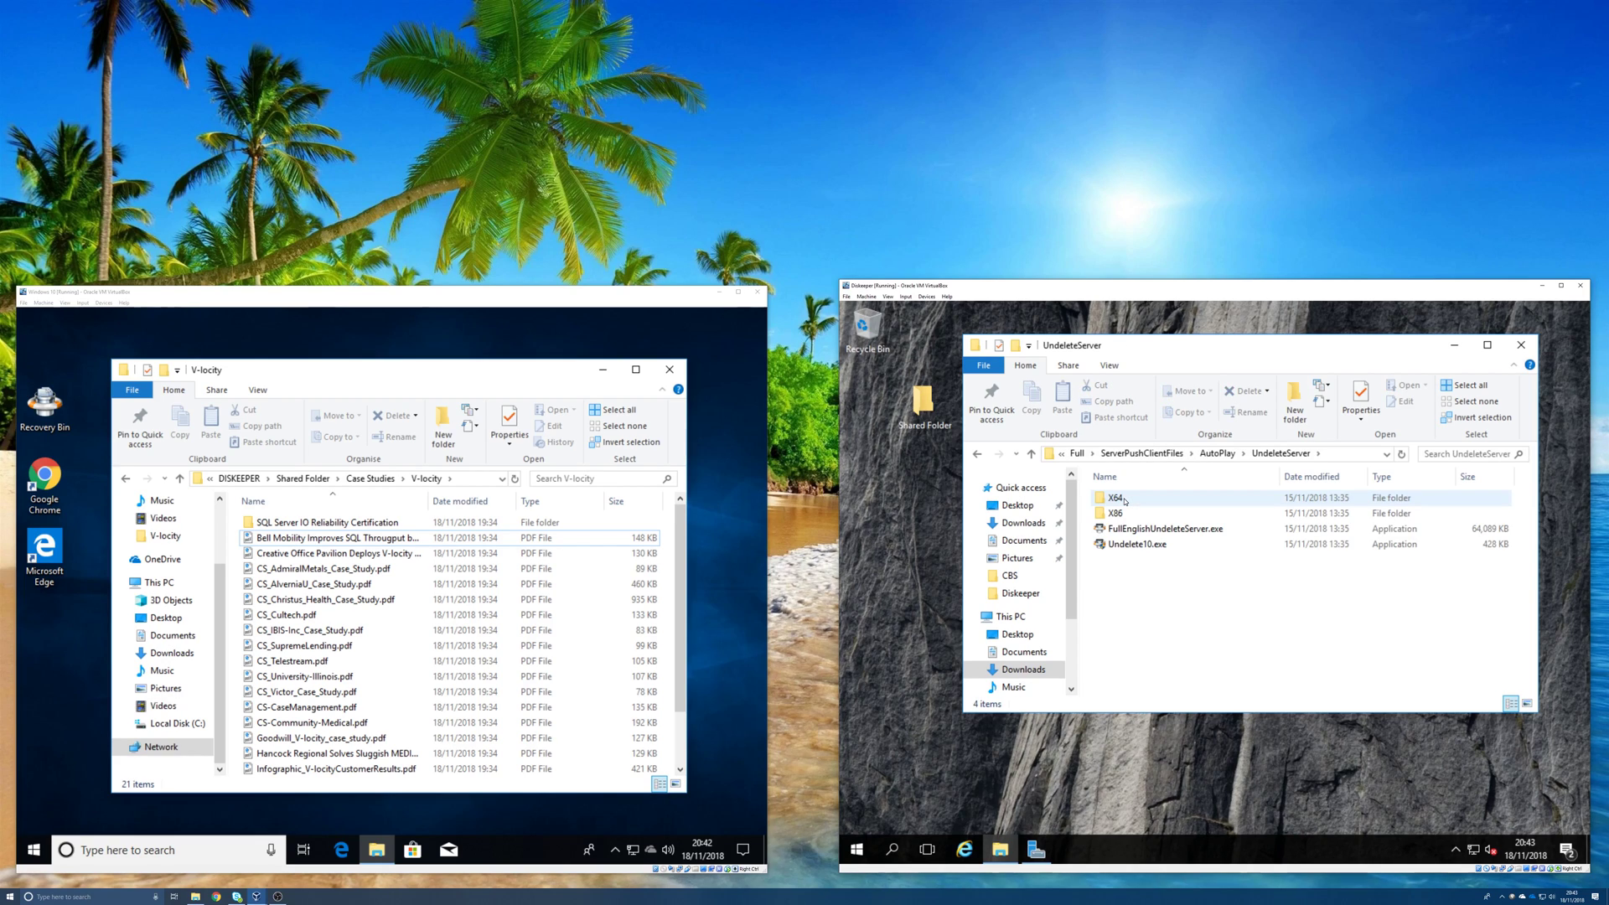
{"action": "double_click", "coordinate": [1125, 498]}
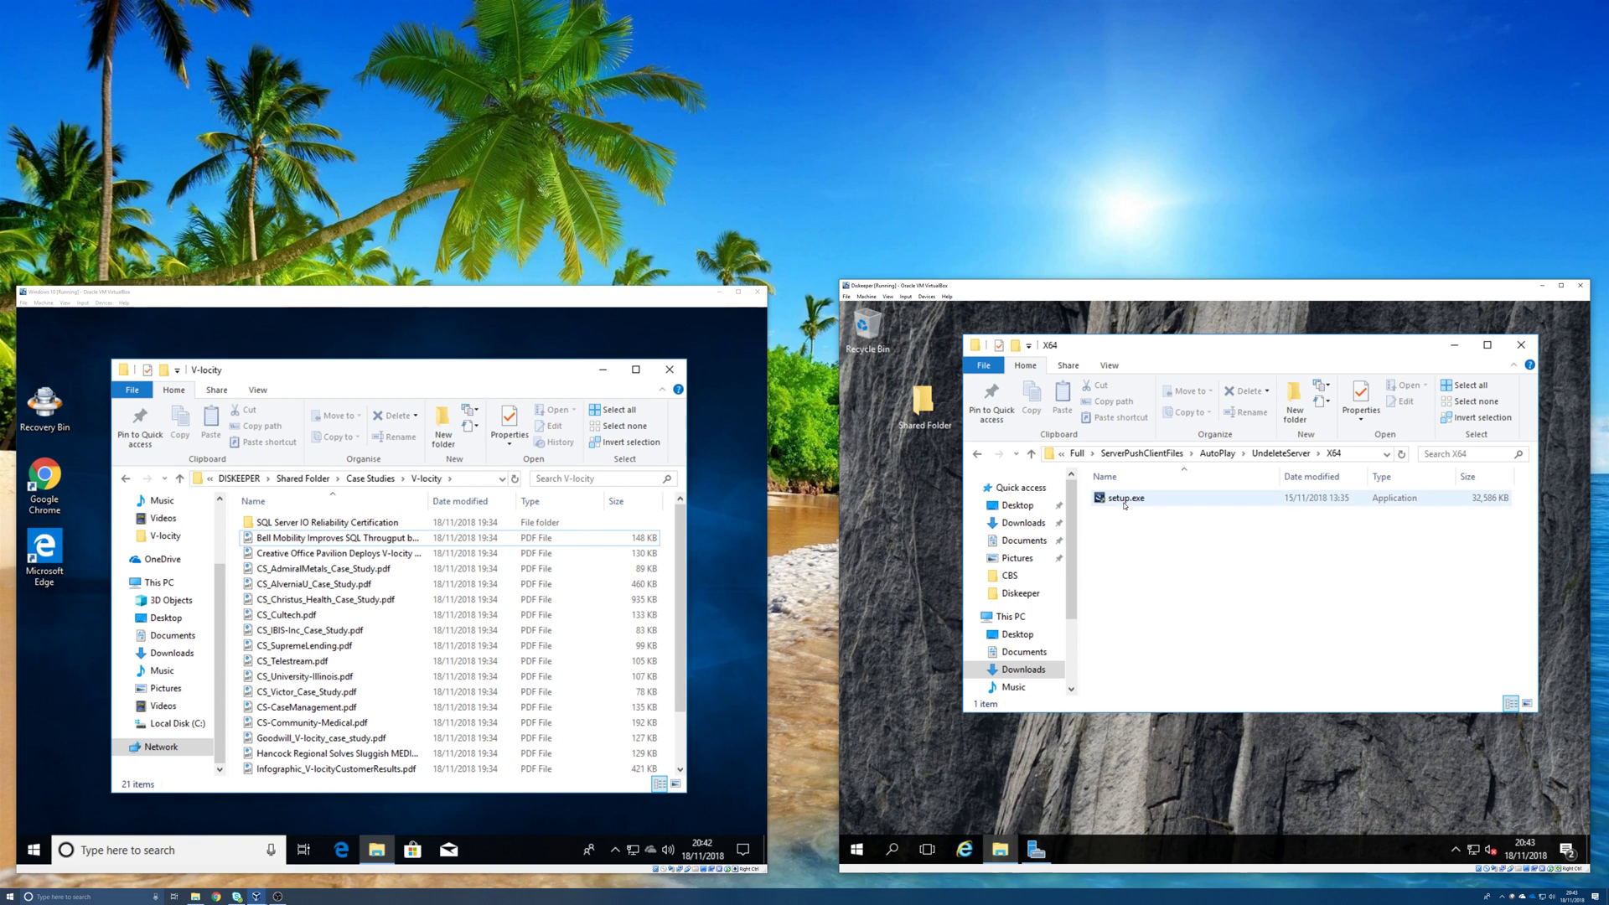
{"action": "double_click", "coordinate": [1131, 499]}
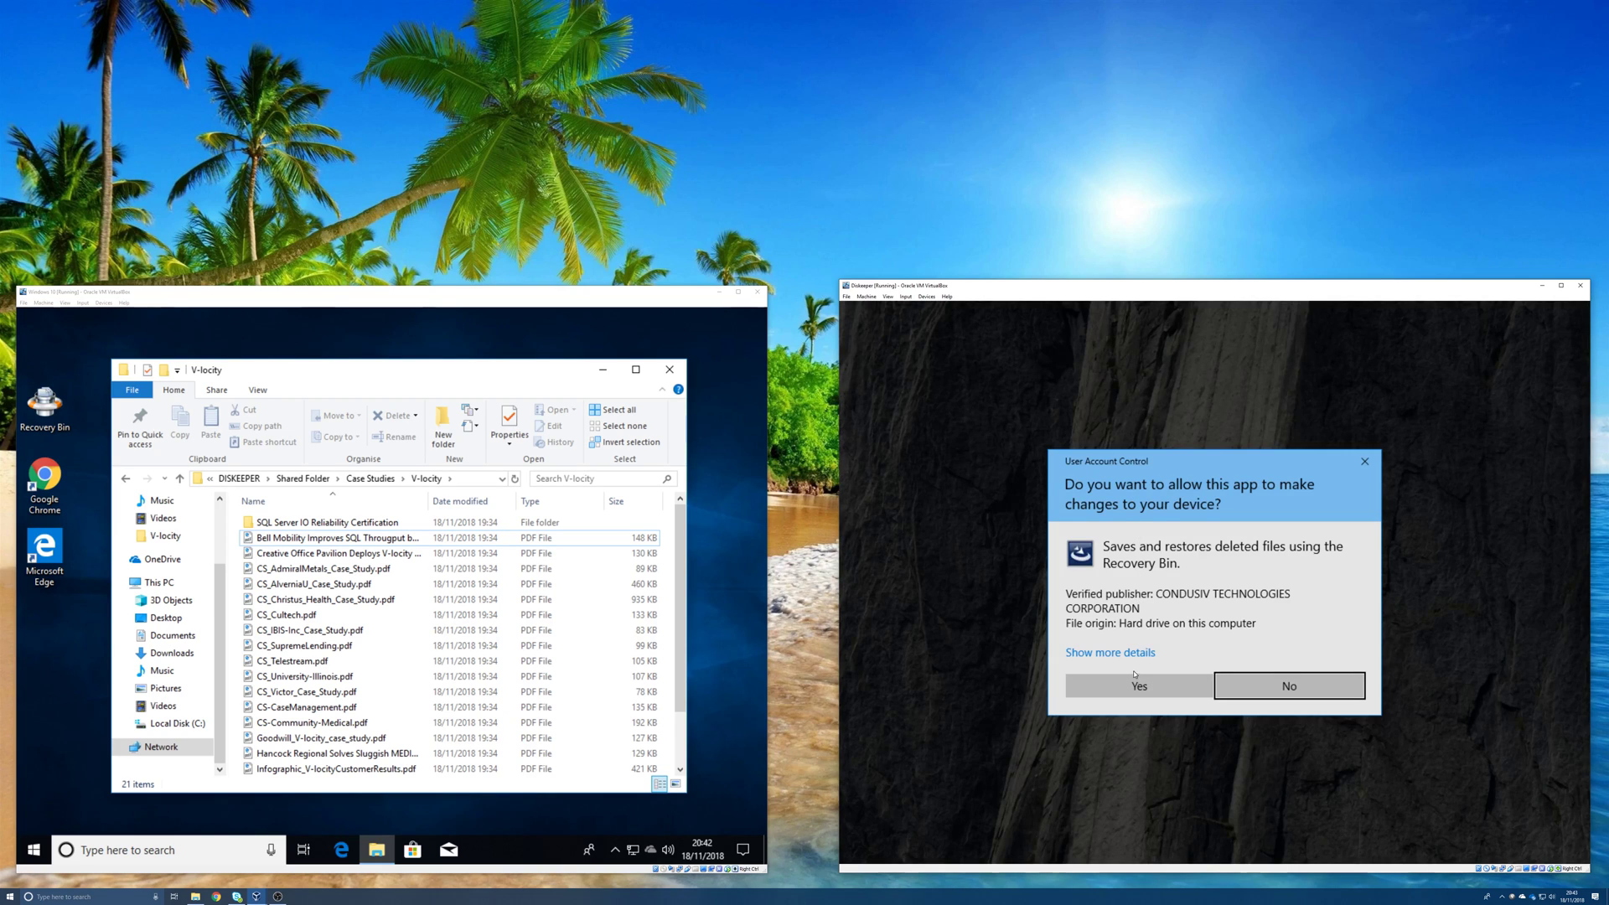
{"action": "left_click", "coordinate": [1121, 686]}
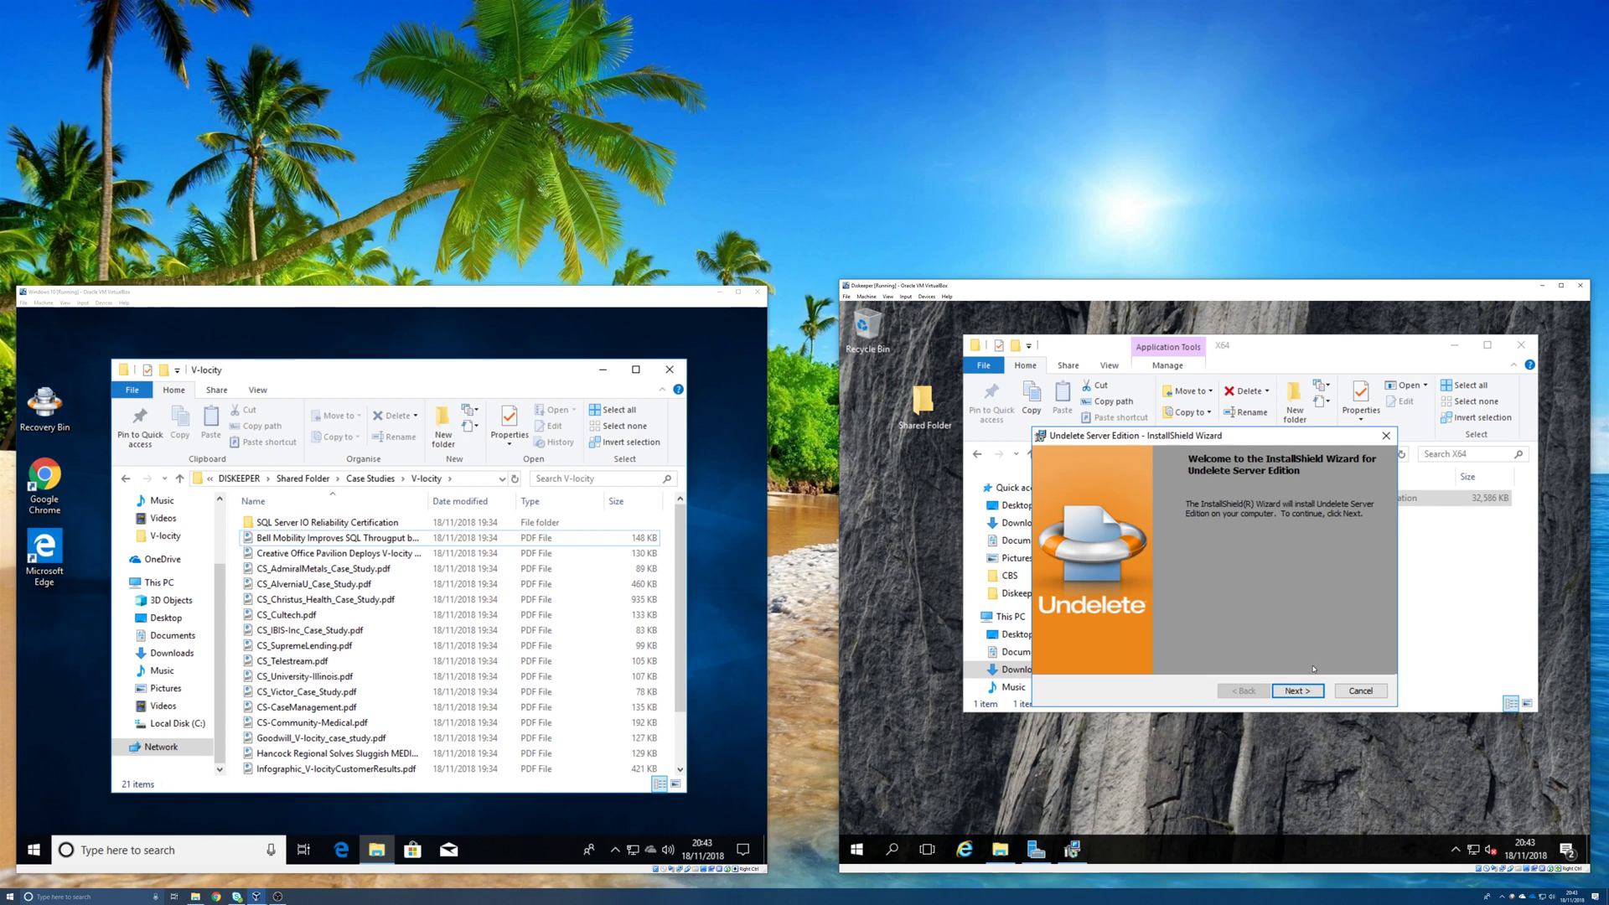
Let Undelete Server setup configure the Windows Firewall and accept the license agreement terms.
{"action": "left_click", "coordinate": [1304, 690]}
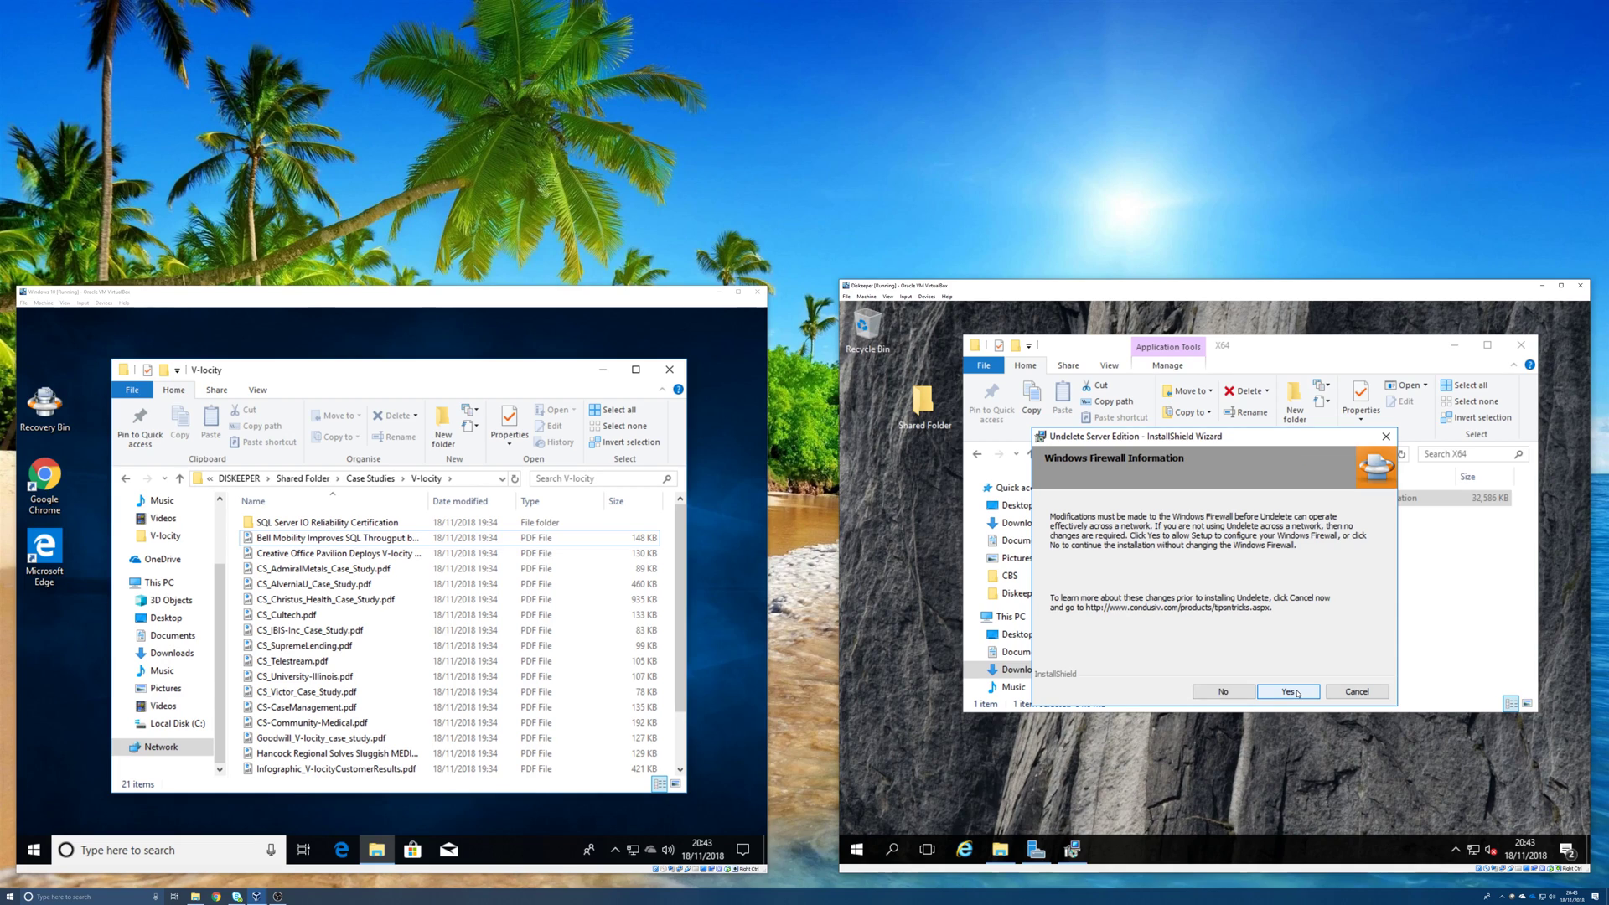
{"action": "left_click", "coordinate": [1297, 693]}
{"action": "left_click", "coordinate": [1174, 638]}
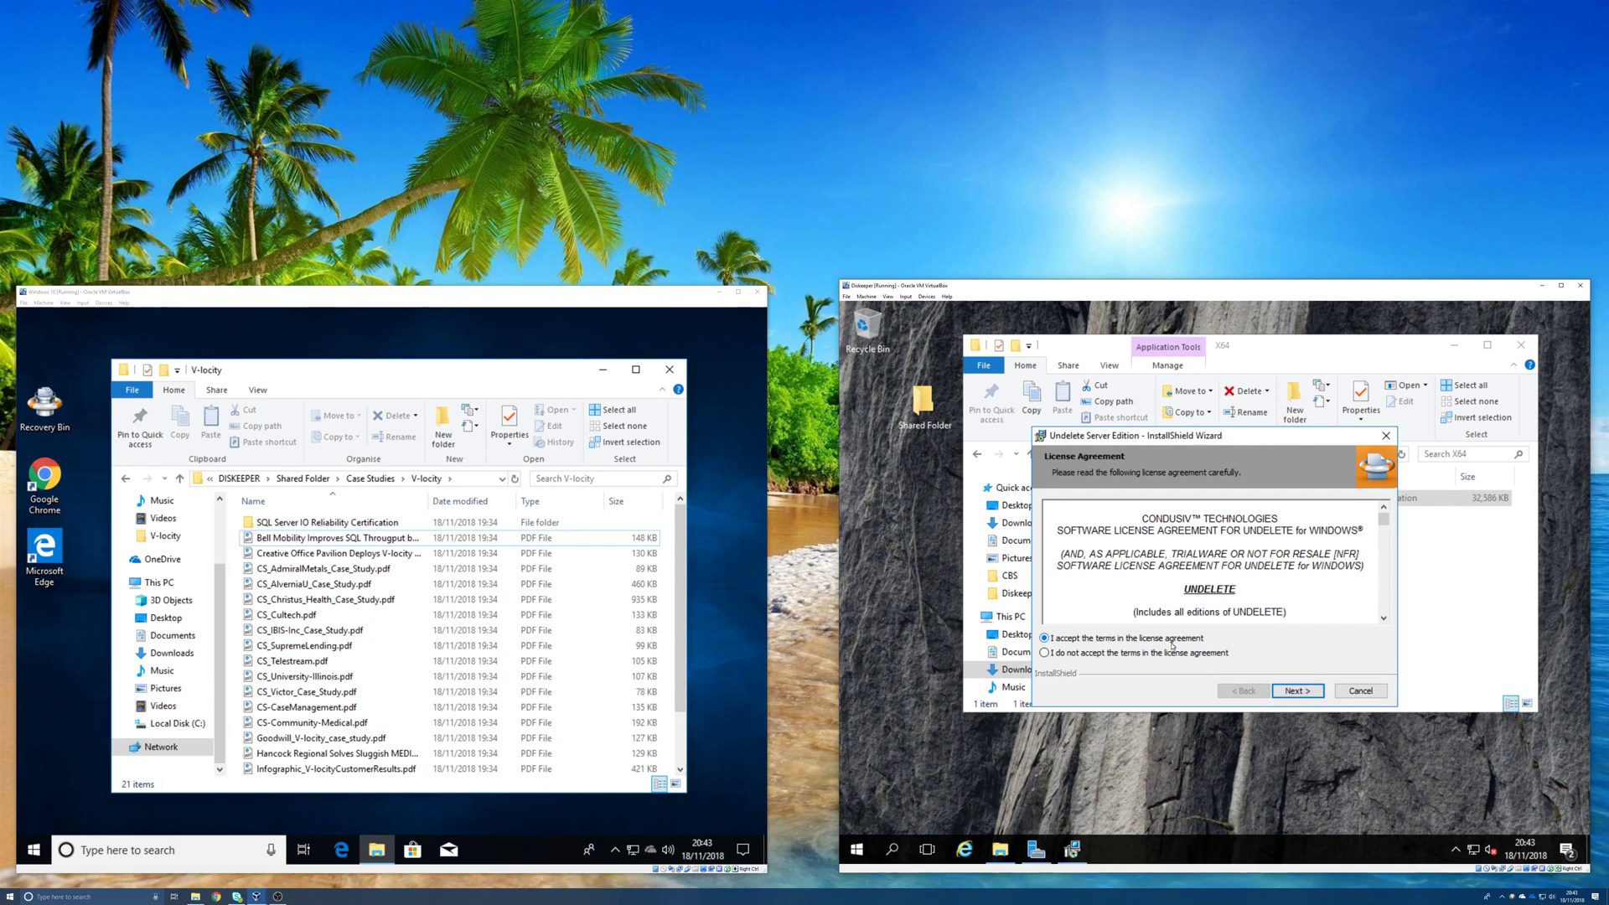
{"action": "left_click", "coordinate": [1297, 691]}
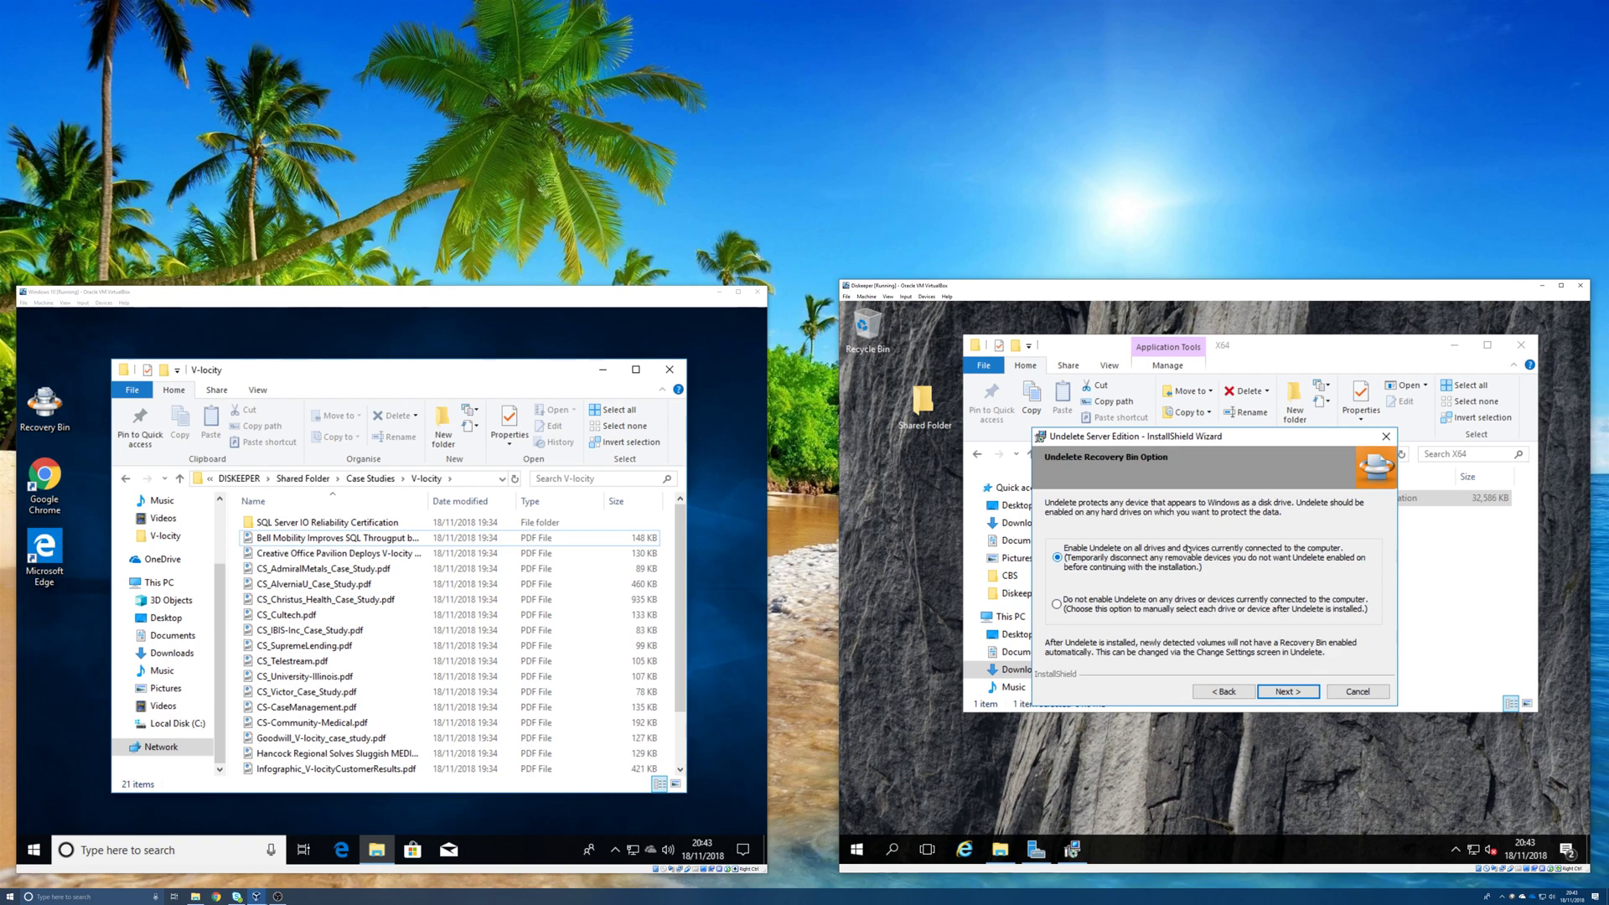
Enable Undelete on all connected drives and install it to C:\Program Files\Condusiv Technologies\Undelete\.
{"action": "left_click", "coordinate": [1286, 692]}
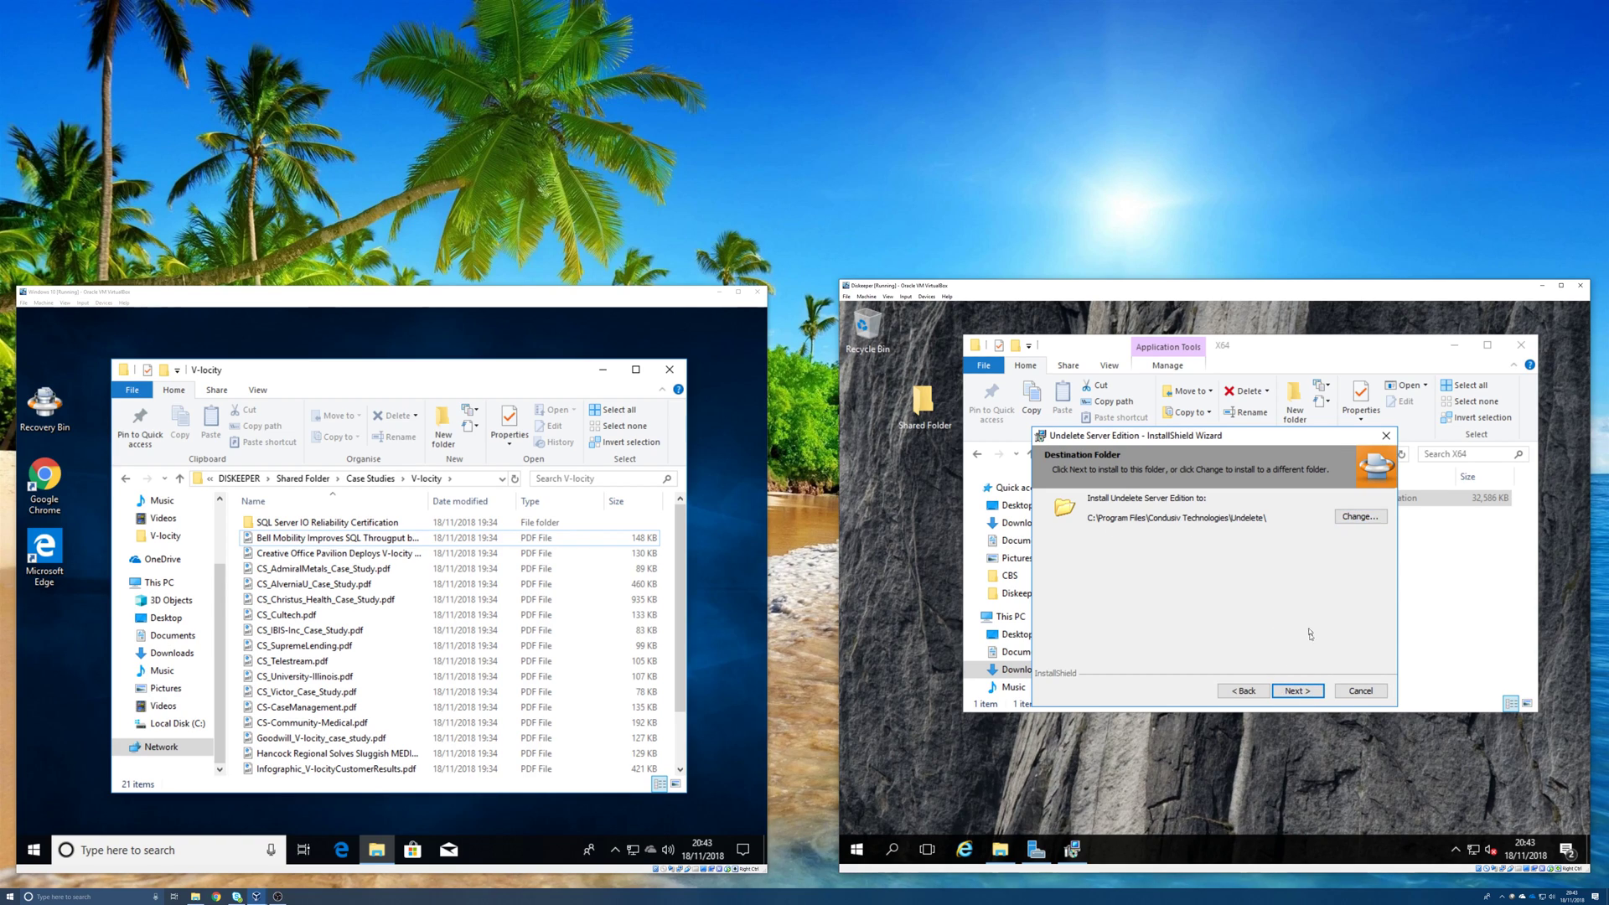
{"action": "left_click", "coordinate": [1289, 692]}
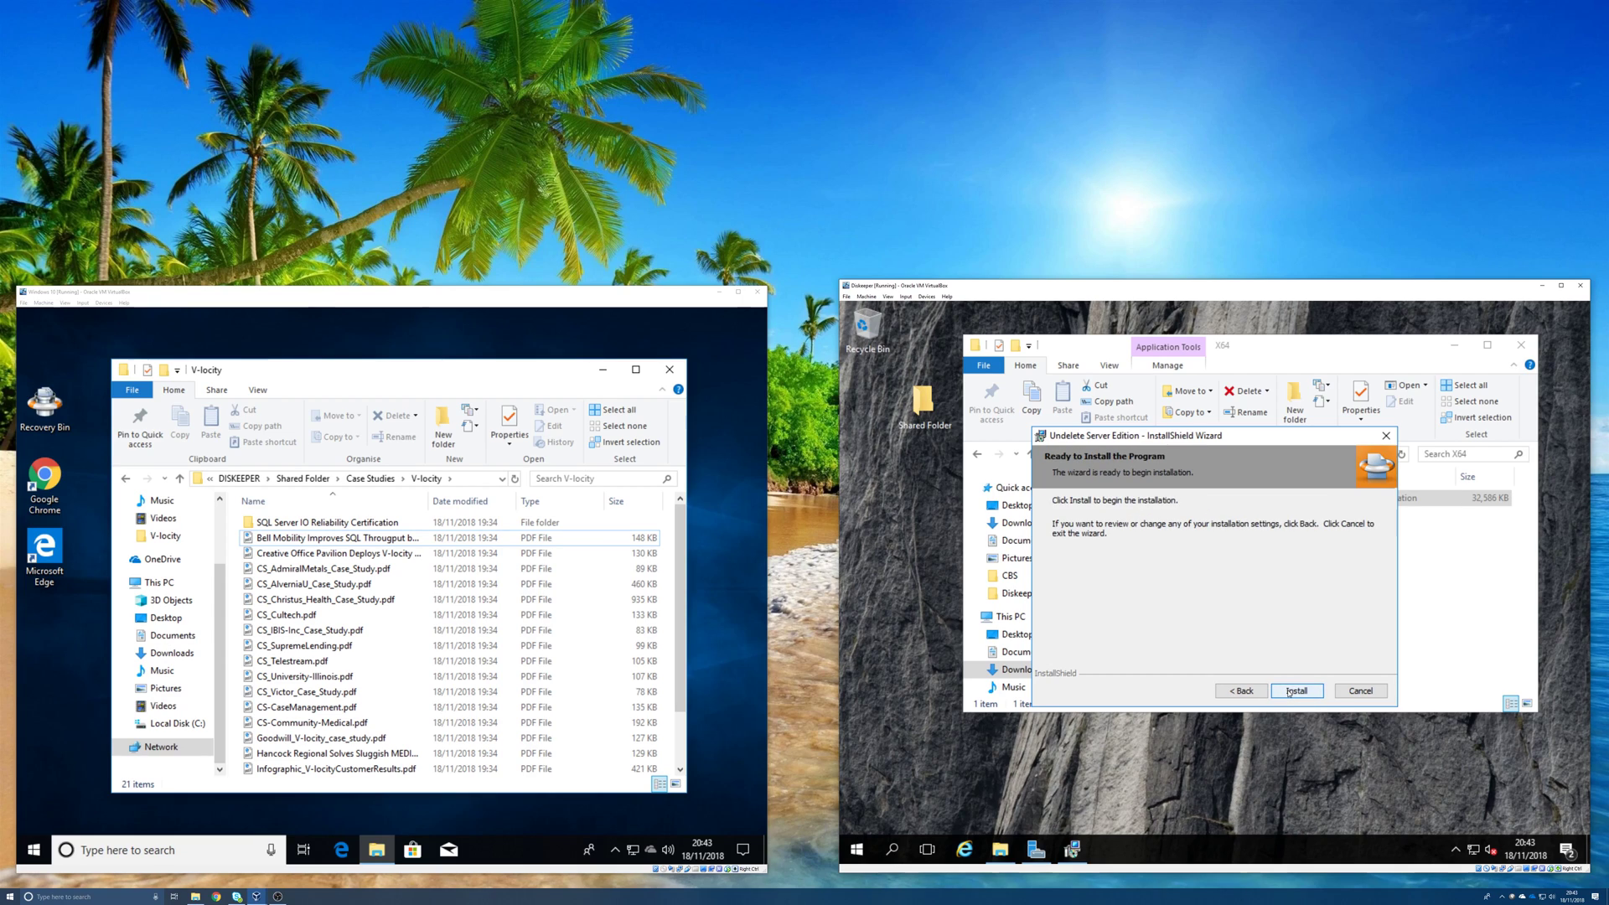
{"action": "left_click", "coordinate": [1302, 691]}
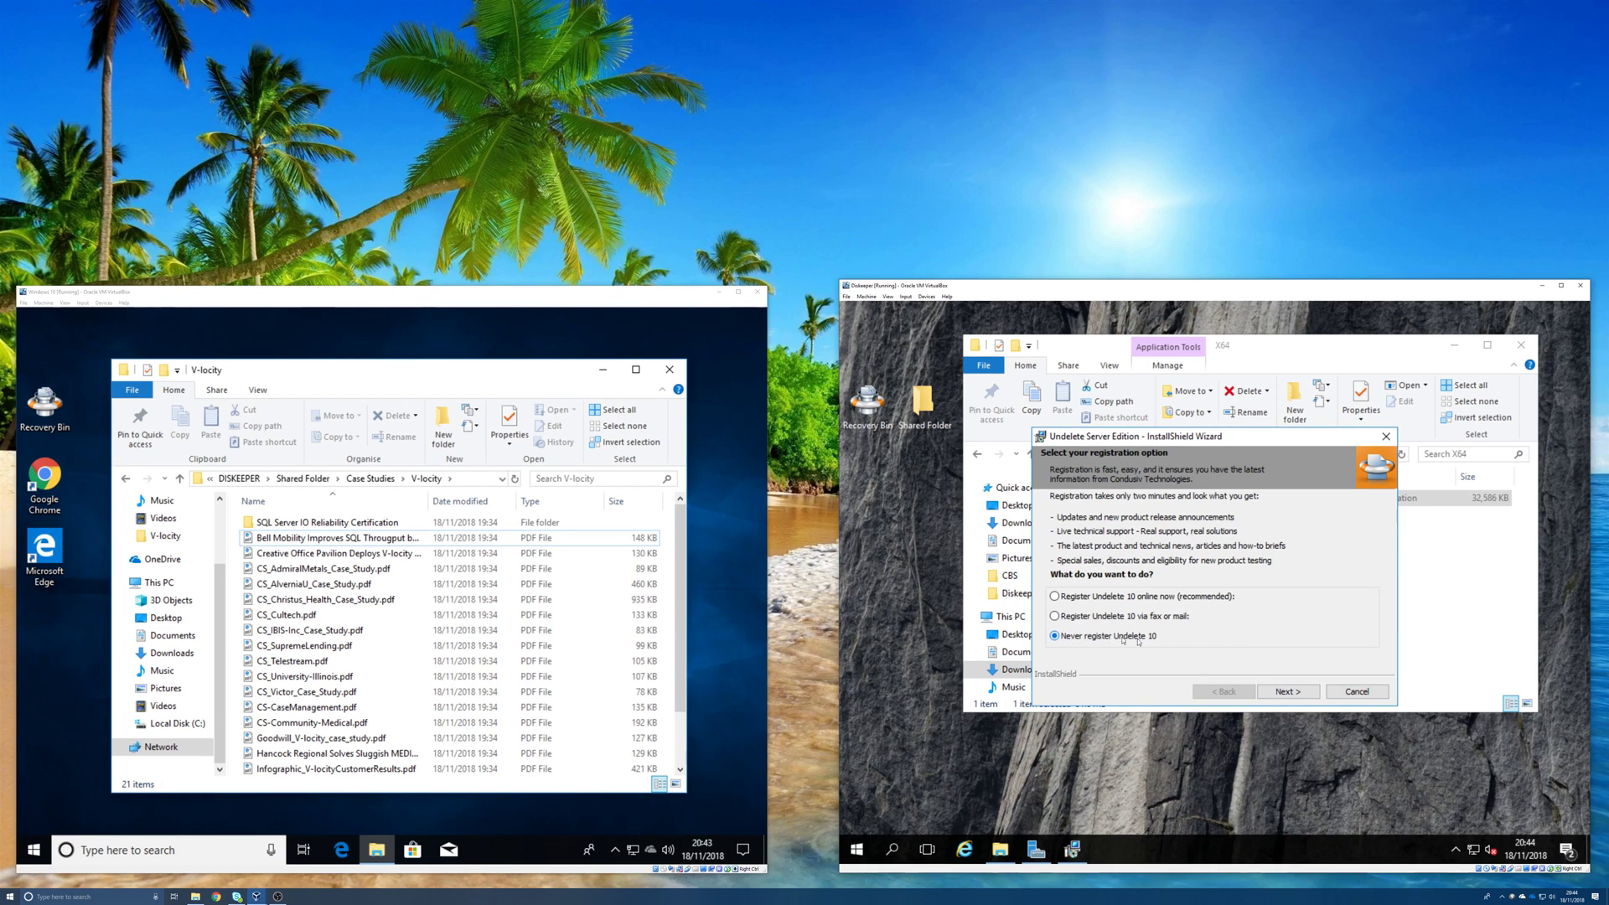
Finish the installation with the "Never register Undelete 10" option and close the X64 folder window.
{"action": "left_click", "coordinate": [1279, 692]}
{"action": "left_click", "coordinate": [1279, 692]}
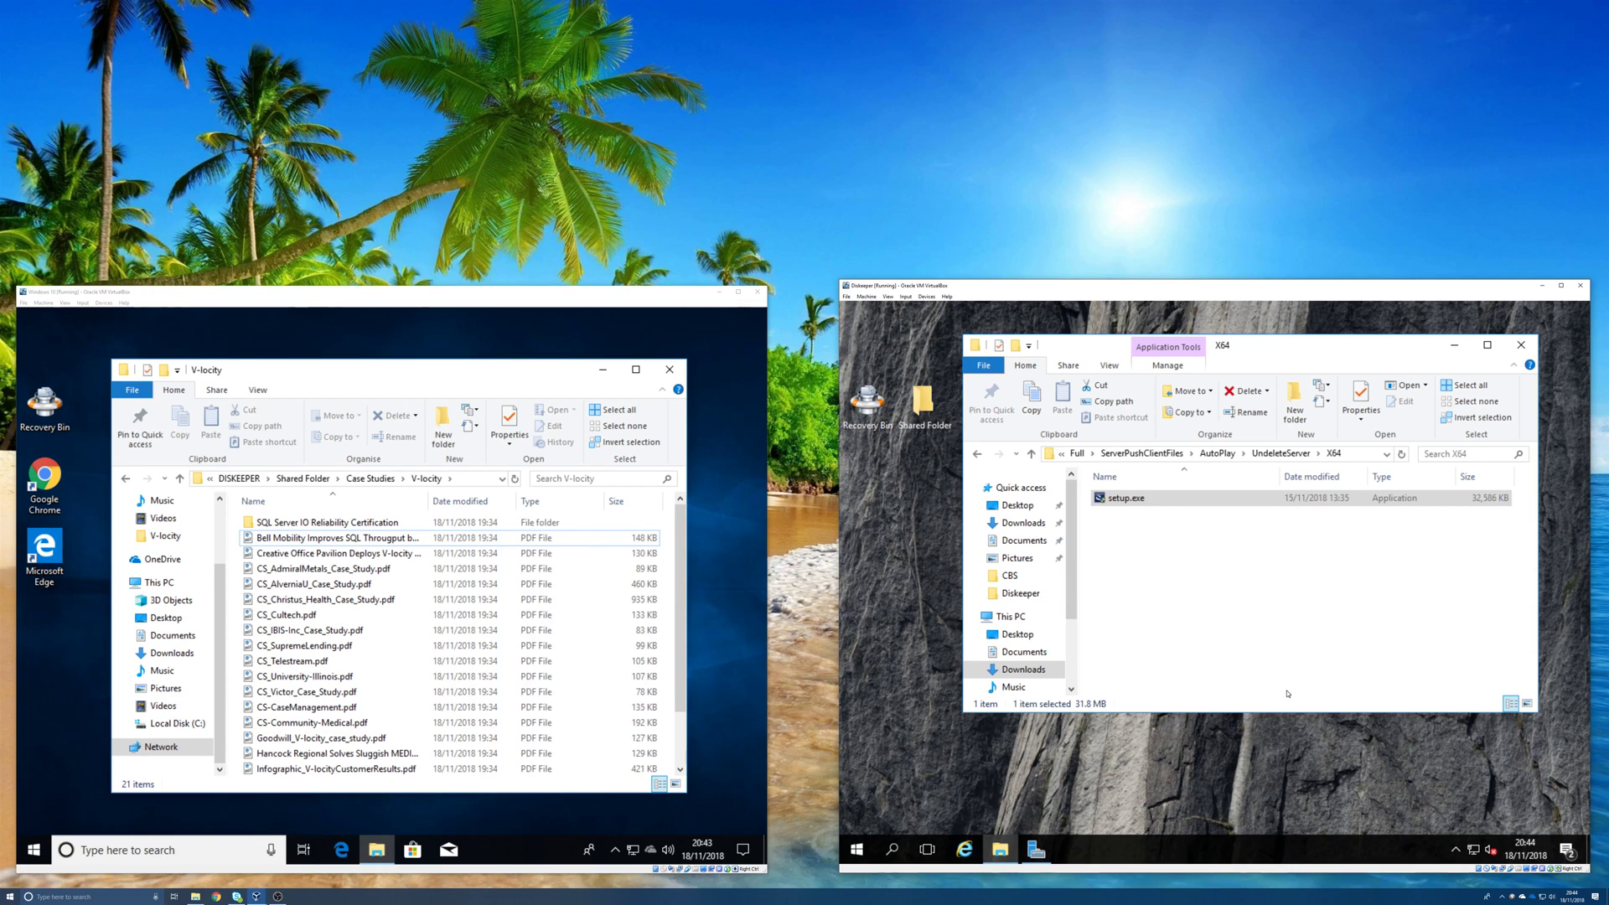
{"action": "left_click", "coordinate": [1521, 344]}
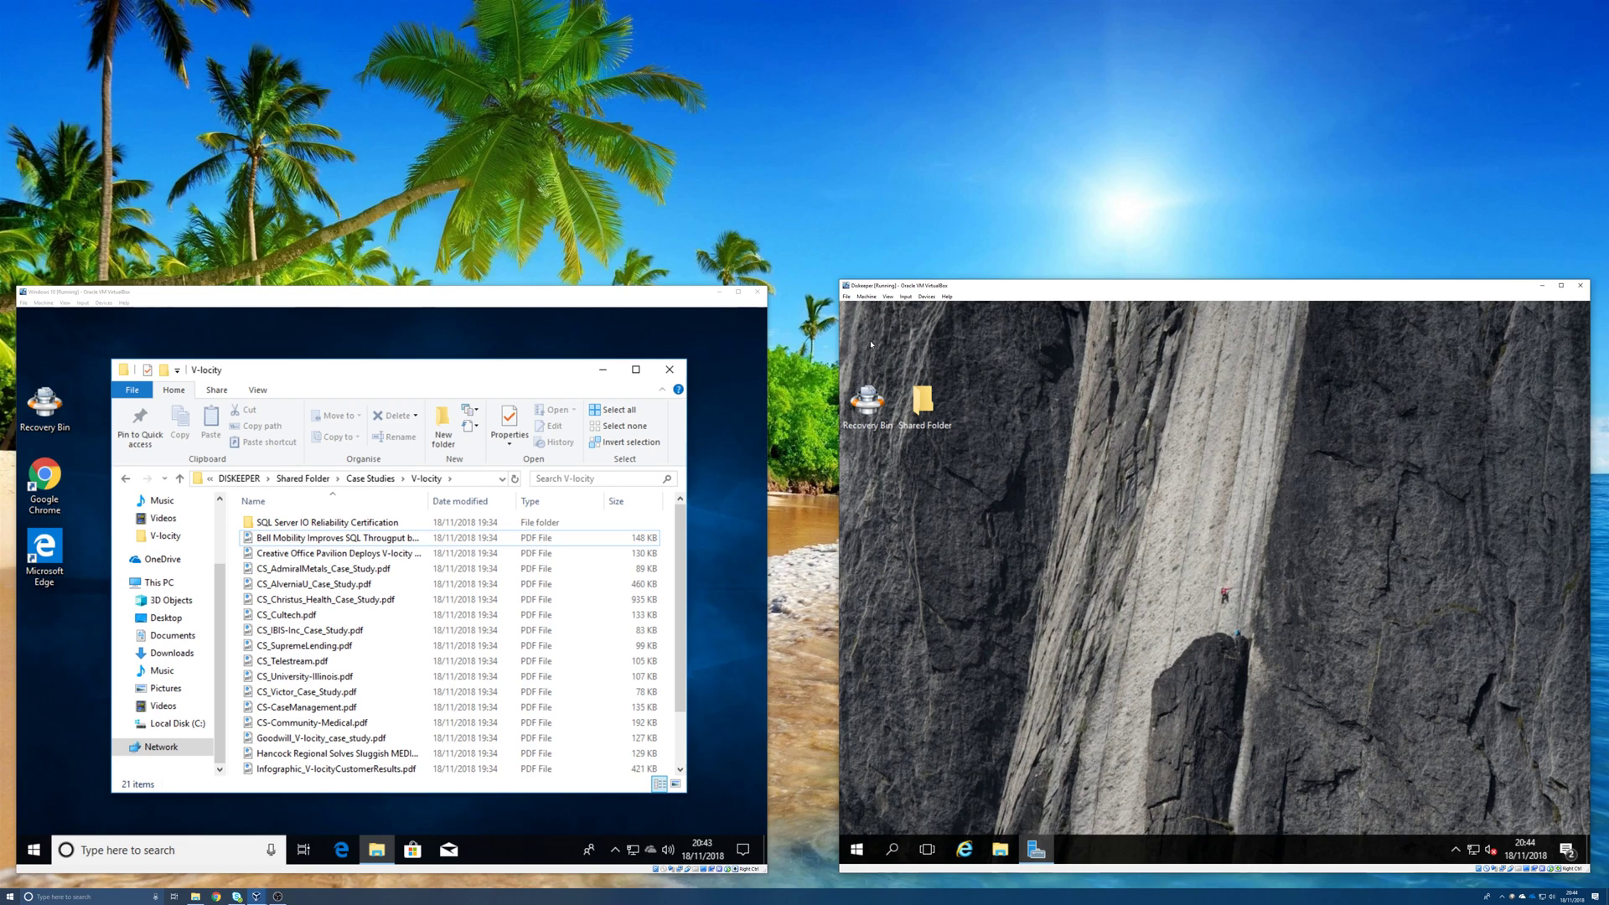
Reopen the V-locity folder under Shared Folder > Case Studies on the server.
{"action": "left_click", "coordinate": [876, 403]}
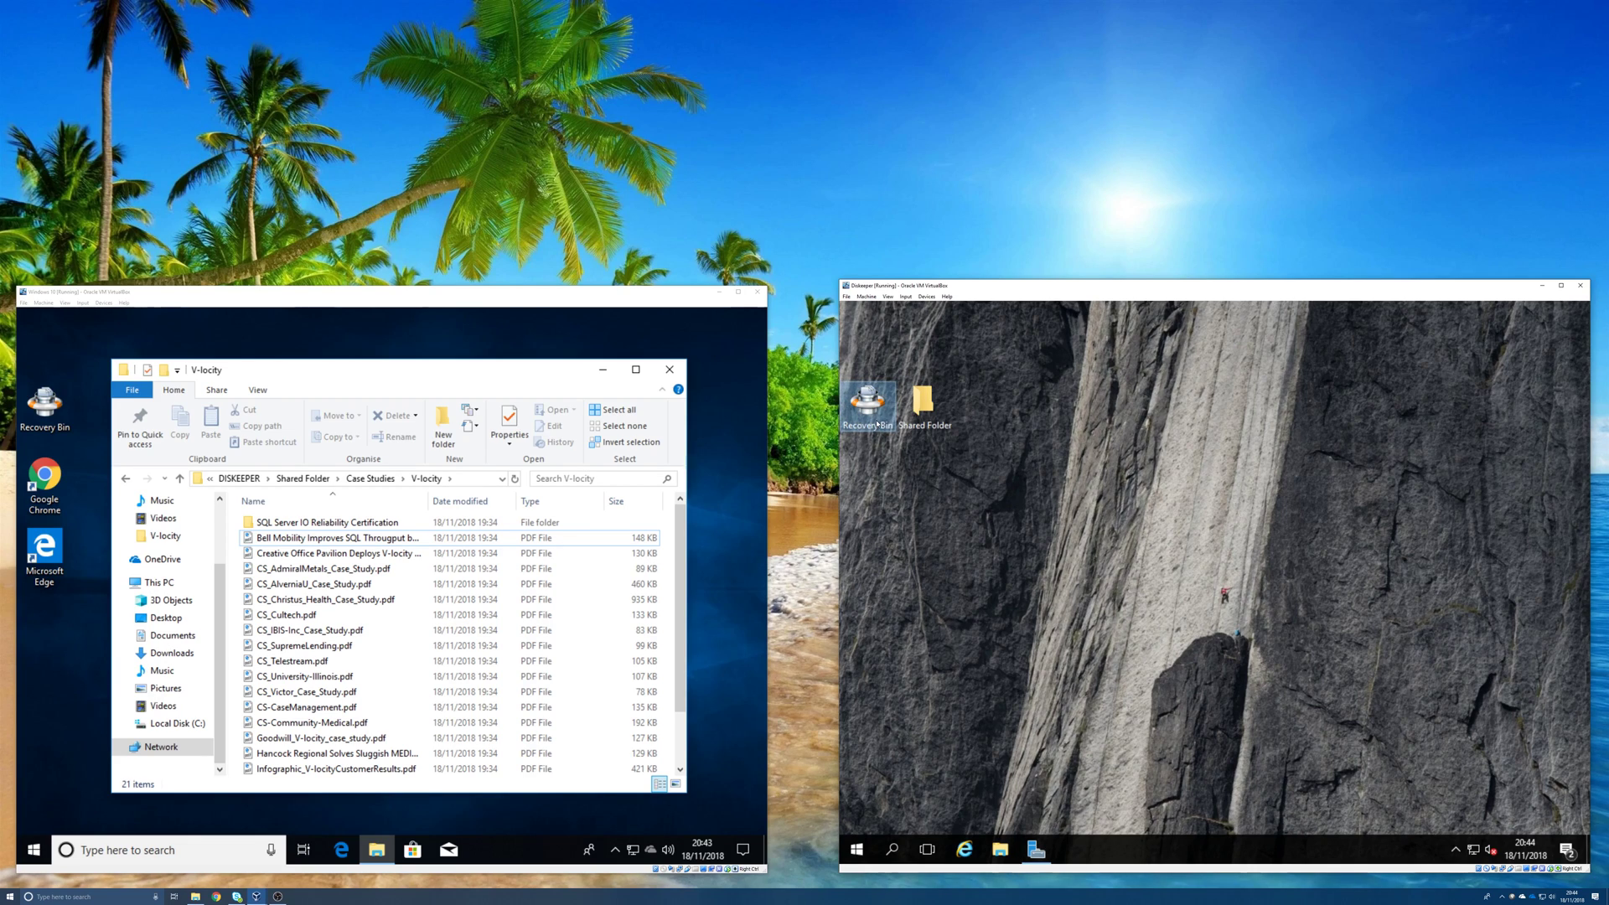
{"action": "double_click", "coordinate": [922, 404]}
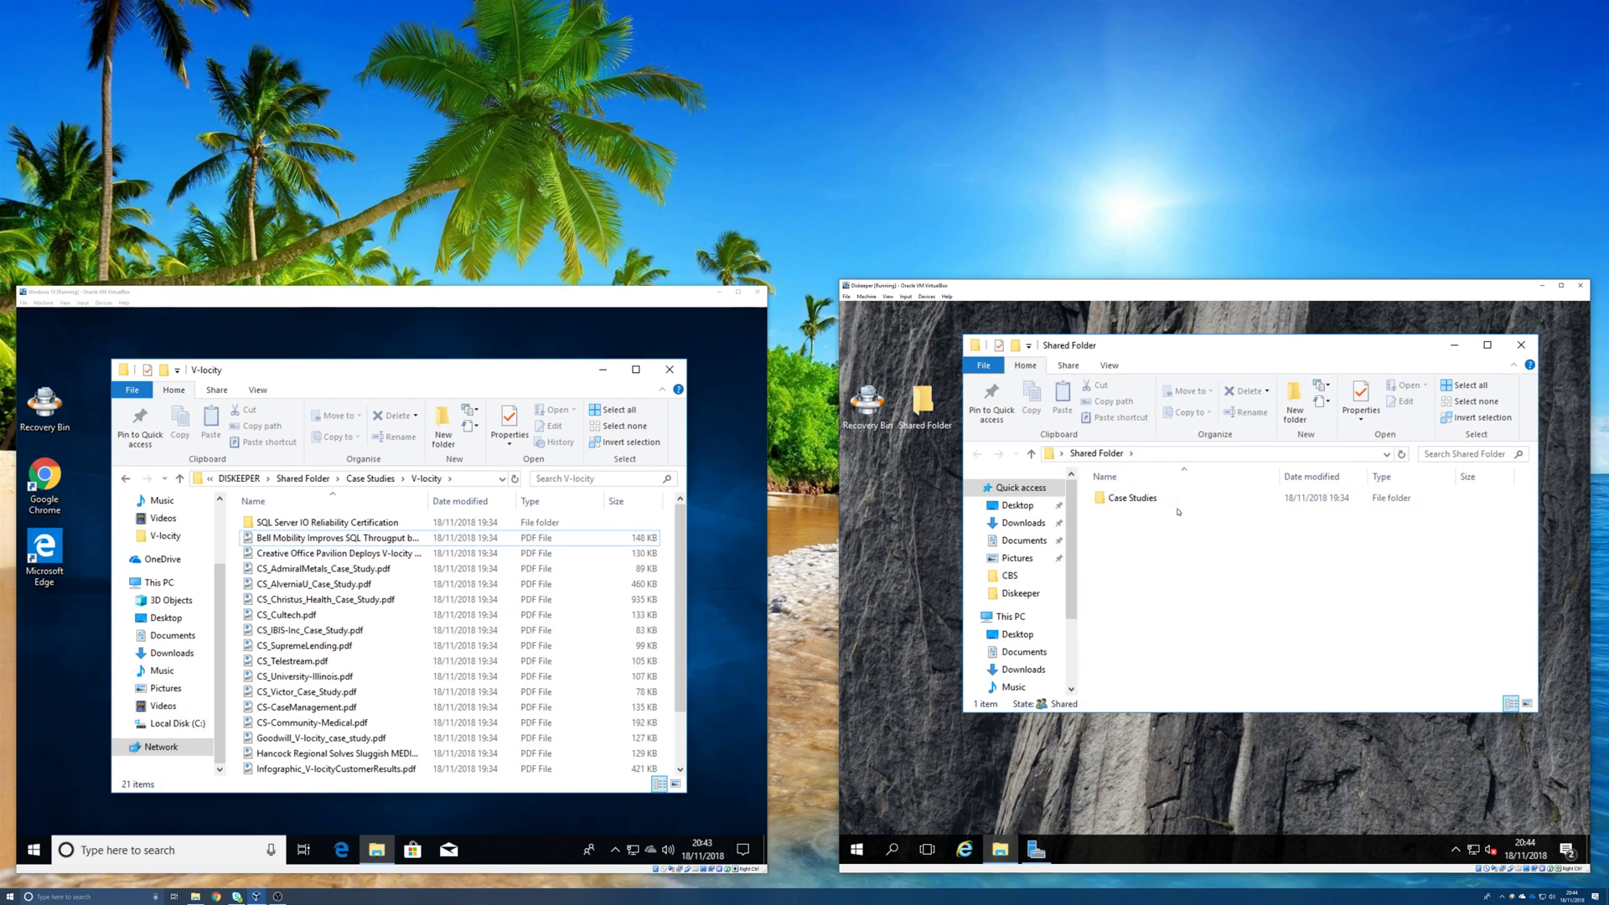
{"action": "double_click", "coordinate": [1132, 497]}
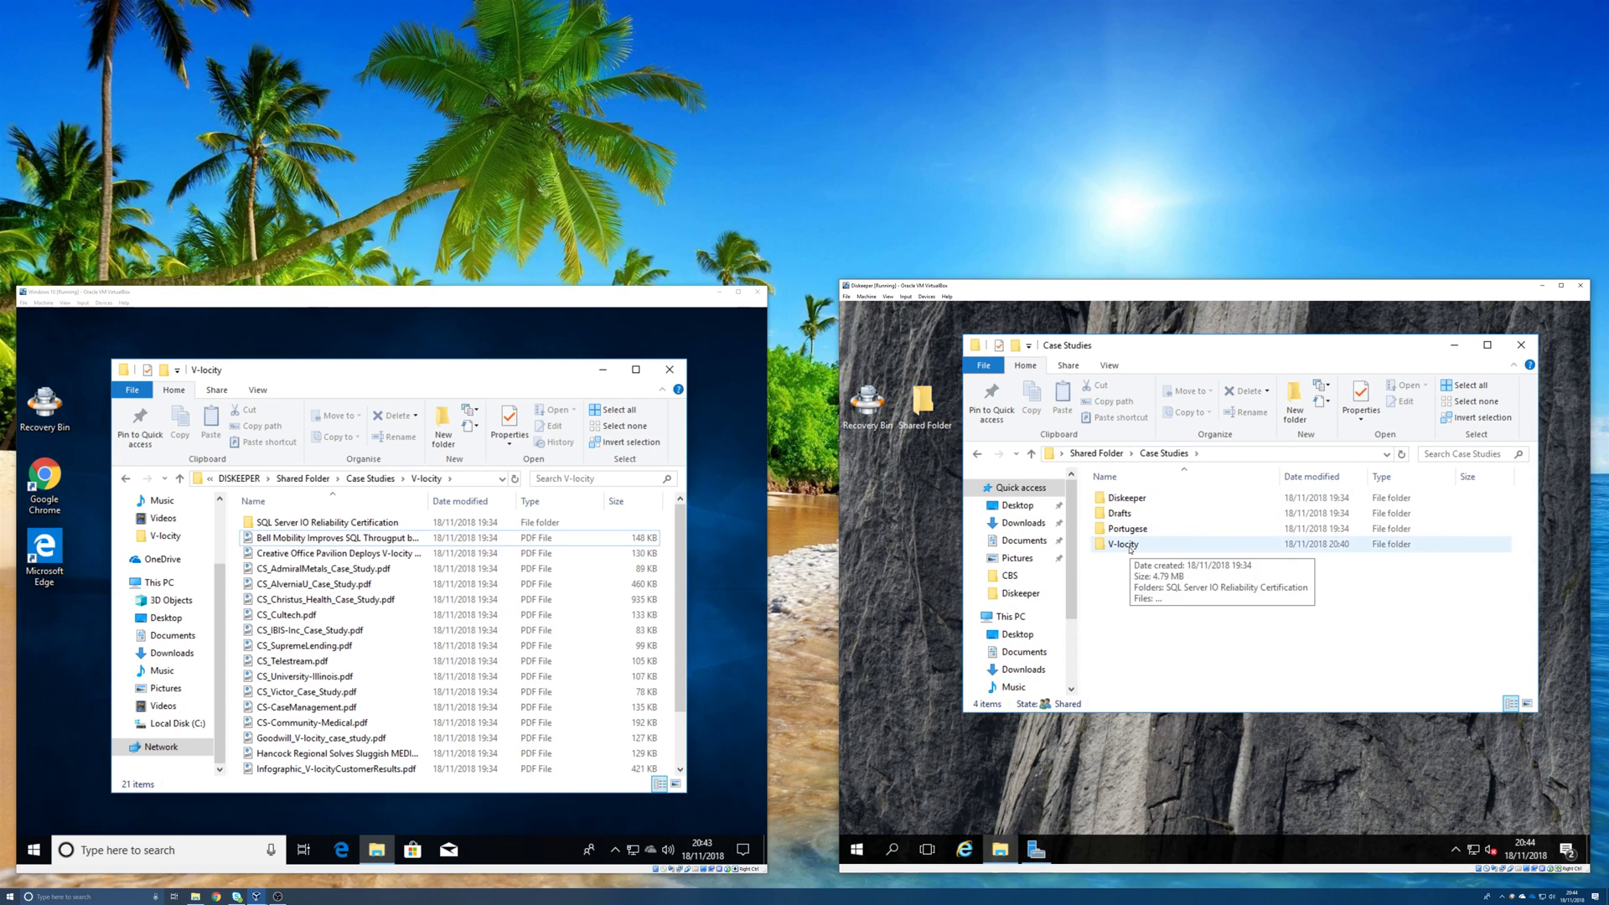
{"action": "double_click", "coordinate": [1165, 529]}
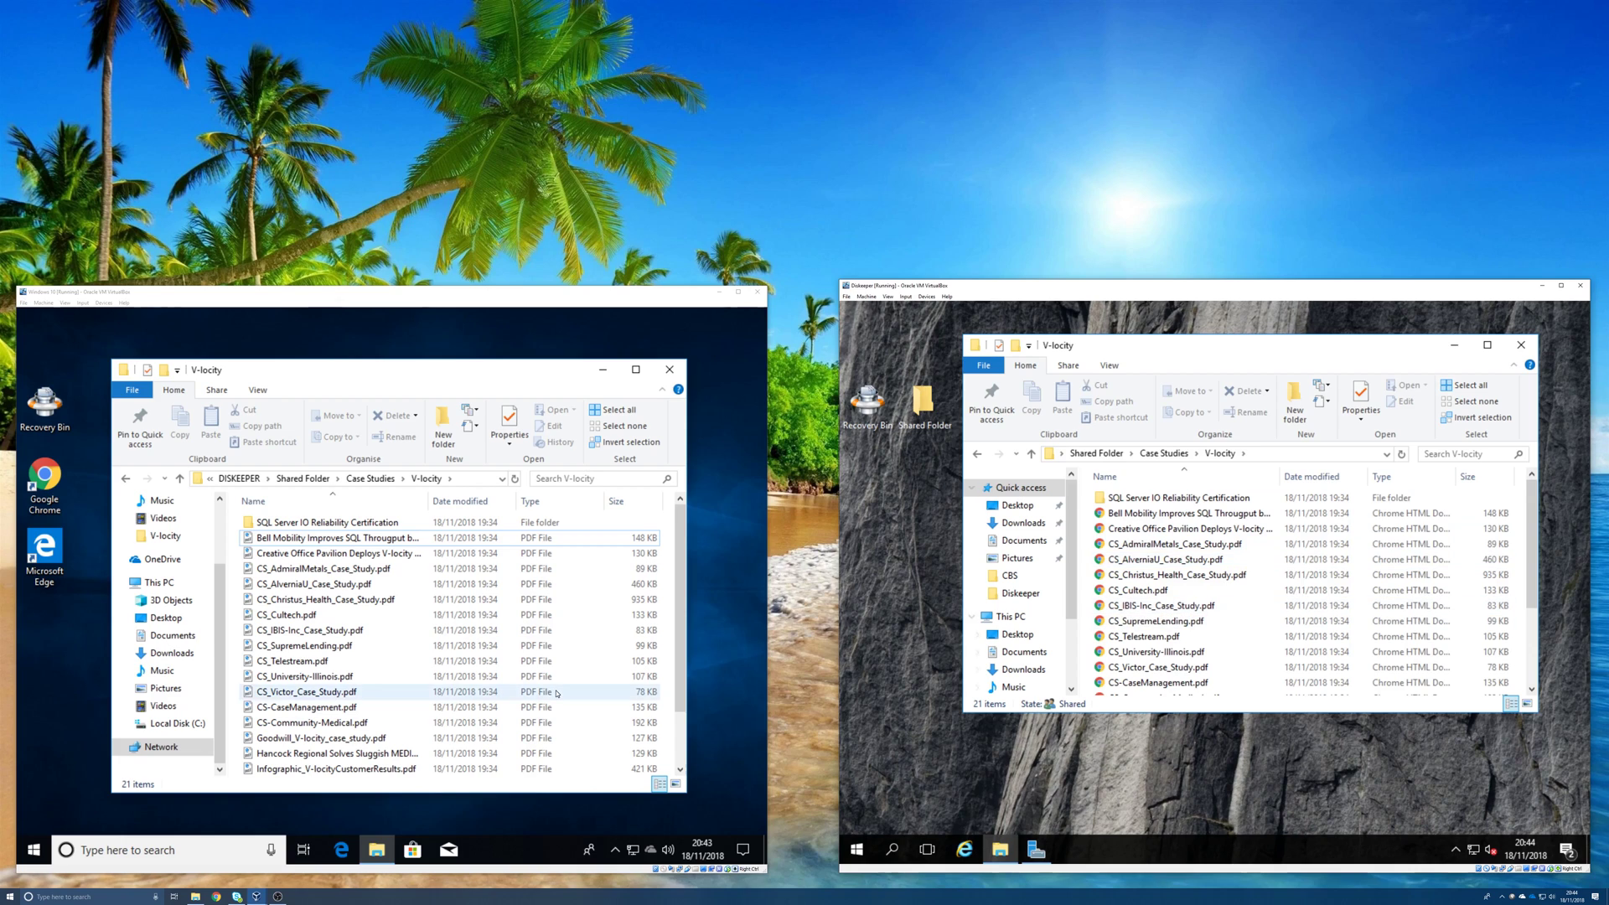
On the Windows 10 client, permanently delete all the PDF files in the shared V-locity folder, keeping the SQL Server IO Reliability Certification subfolder.
{"action": "left_click_drag", "start_coordinate": [266, 538], "coordinate": [283, 734]}
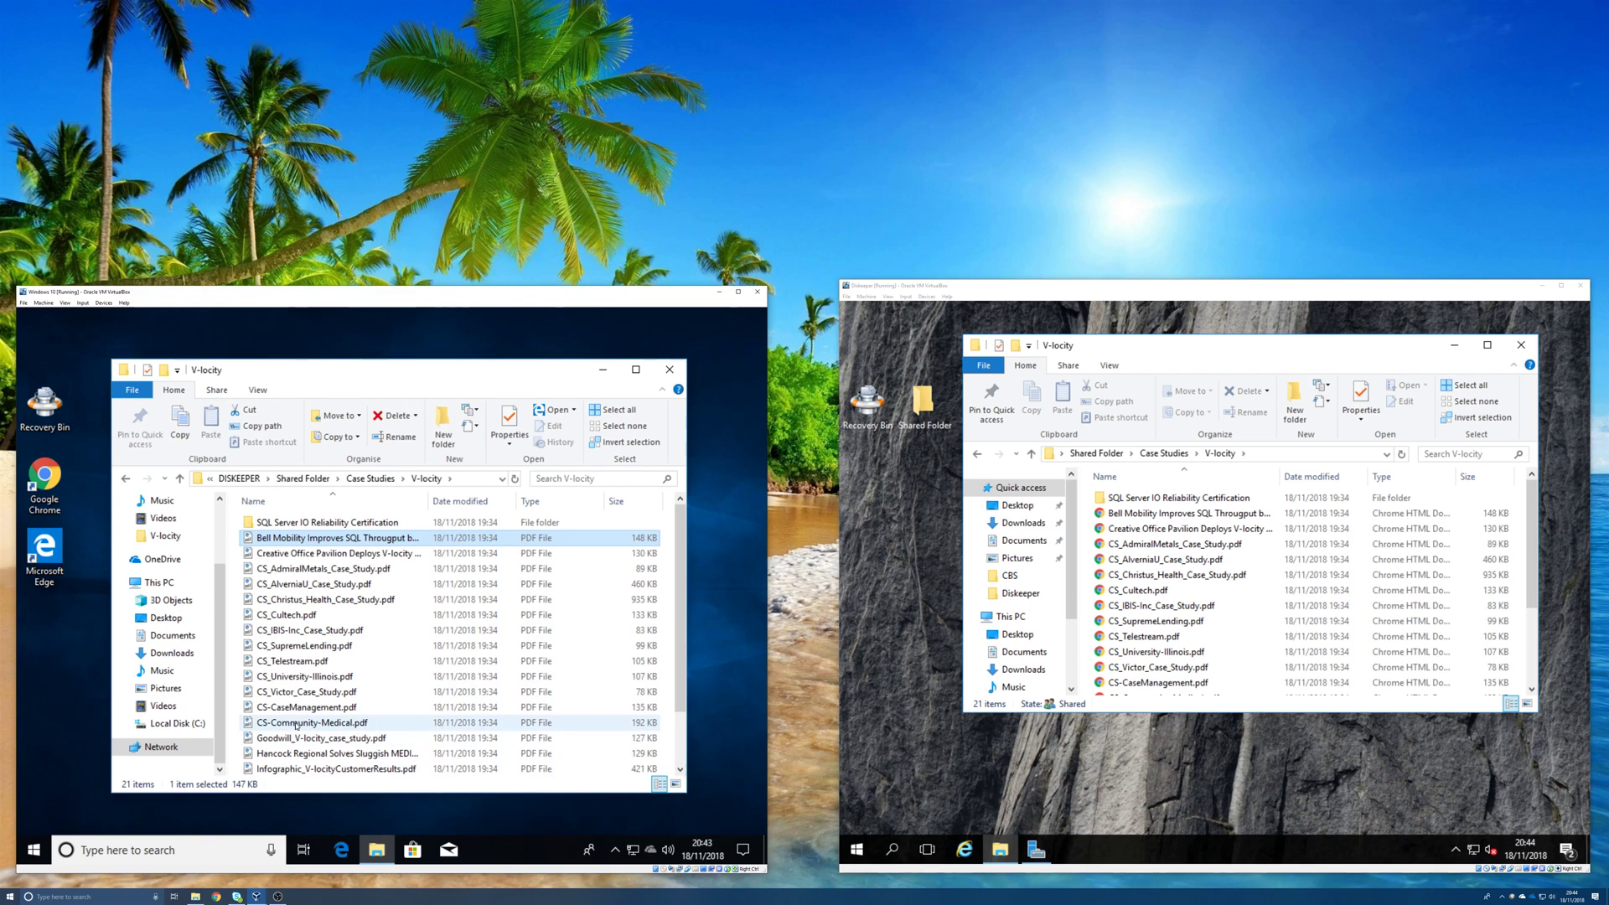
{"action": "scroll", "coordinate": [295, 725], "scroll_direction": "down", "scroll_amount": 2}
{"action": "key", "text": "shift+End"}
{"action": "scroll", "coordinate": [295, 741], "scroll_direction": "up", "scroll_amount": 2}
{"action": "left_click", "coordinate": [389, 422]}
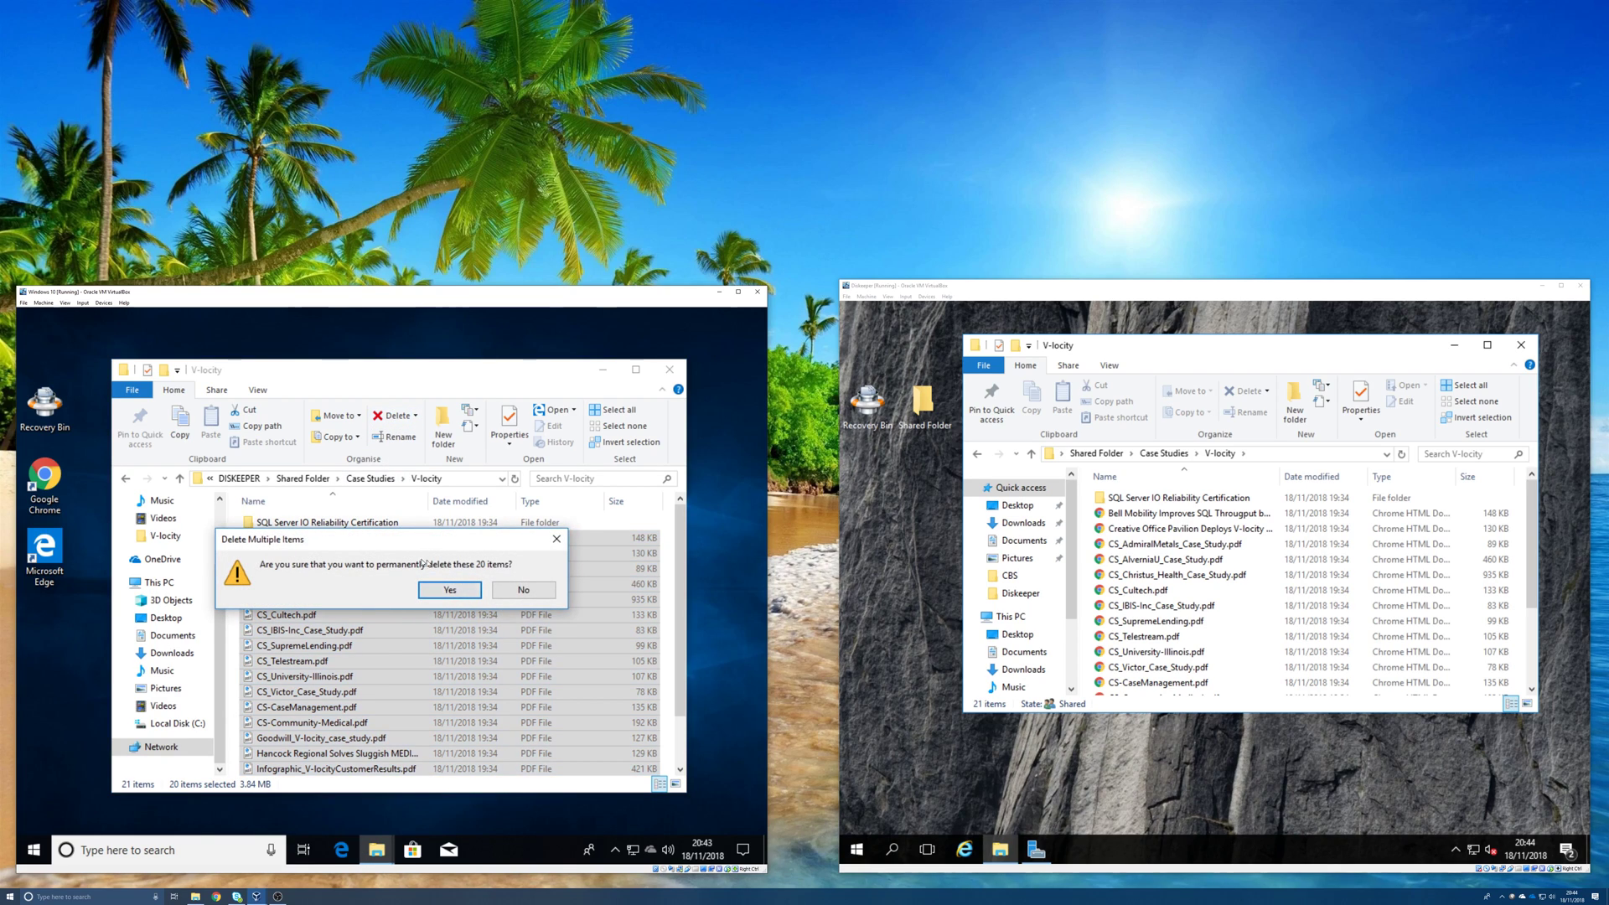
{"action": "left_click", "coordinate": [456, 588]}
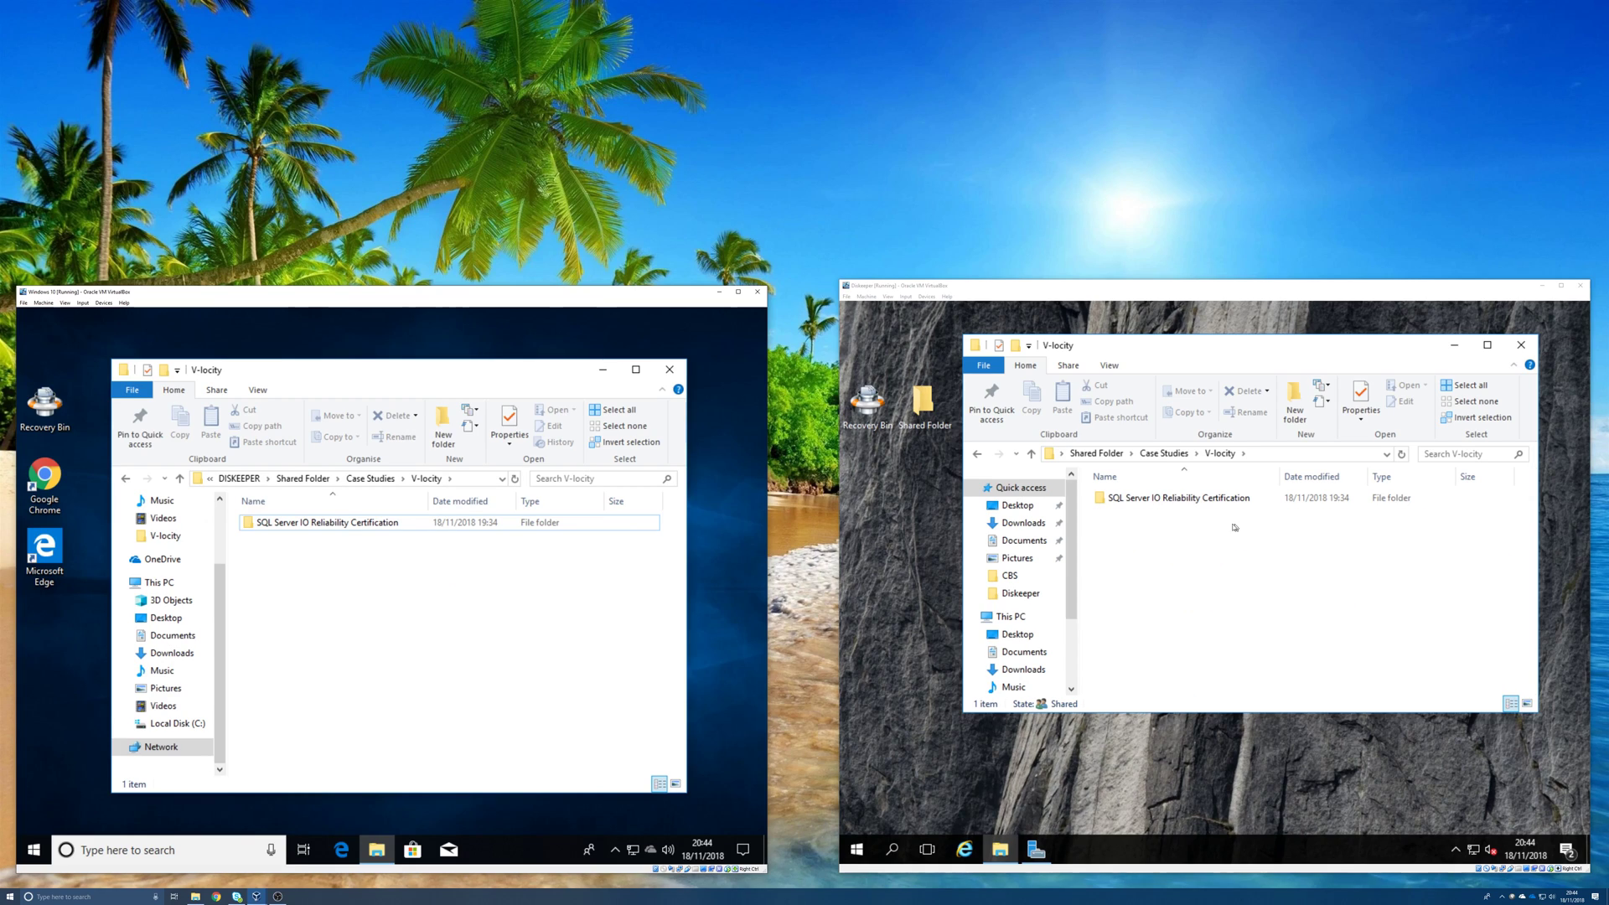
Open the Recovery Bin on the server with elevated permission, skipping the product update check and dismissing the orientation message.
{"action": "left_click", "coordinate": [1256, 557]}
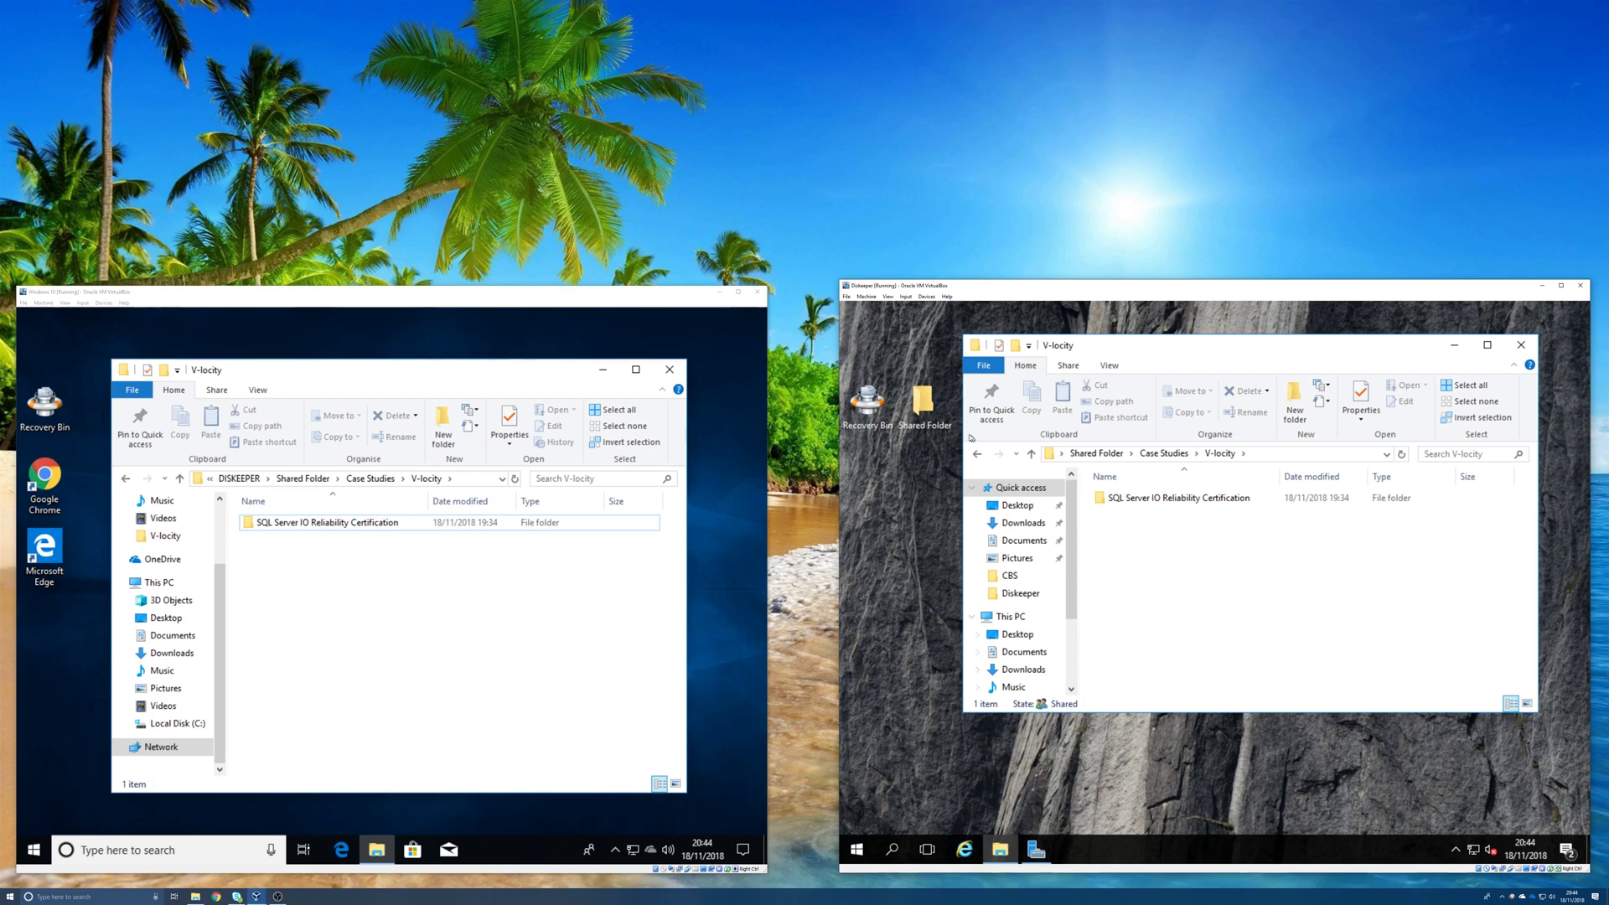
{"action": "double_click", "coordinate": [868, 406]}
{"action": "left_click", "coordinate": [1123, 683]}
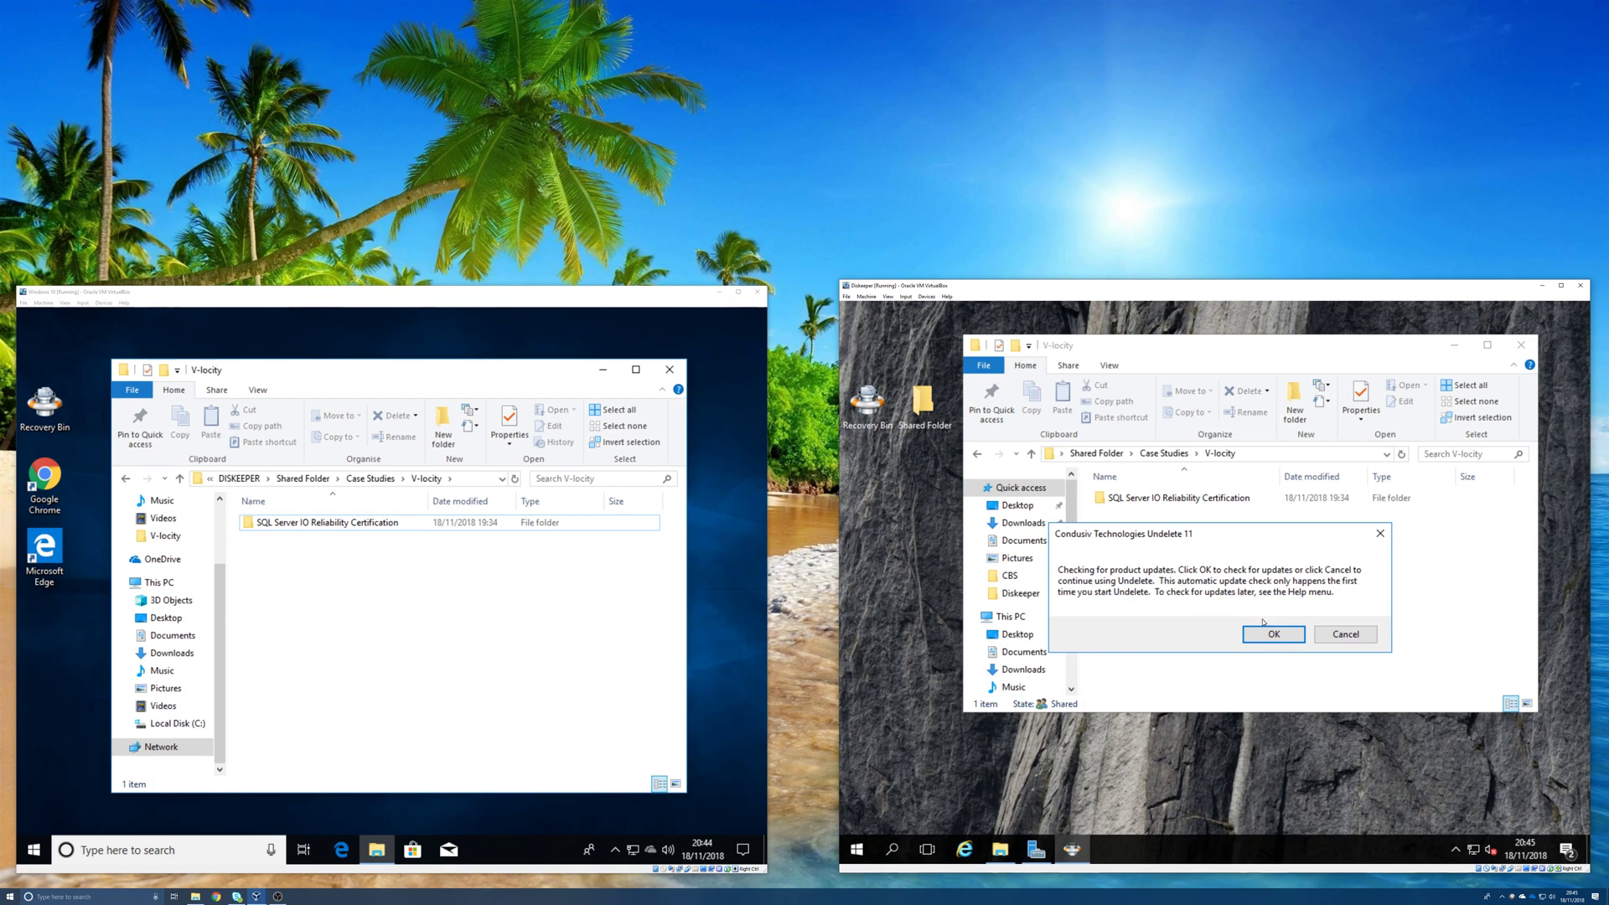
{"action": "left_click", "coordinate": [1345, 634]}
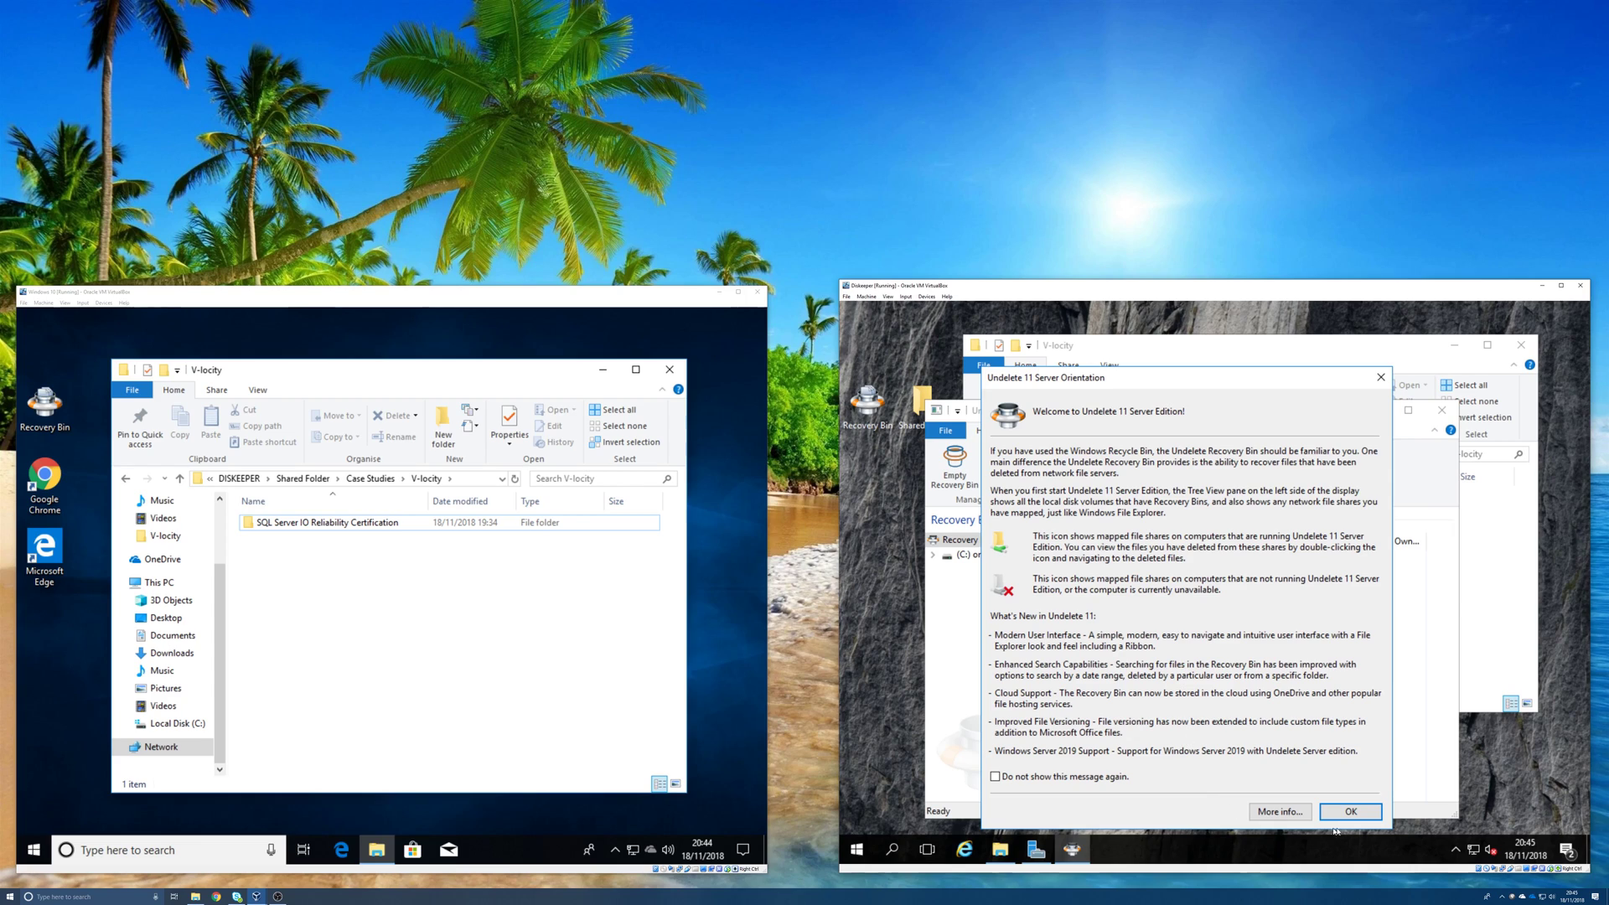
{"action": "left_click", "coordinate": [1335, 815]}
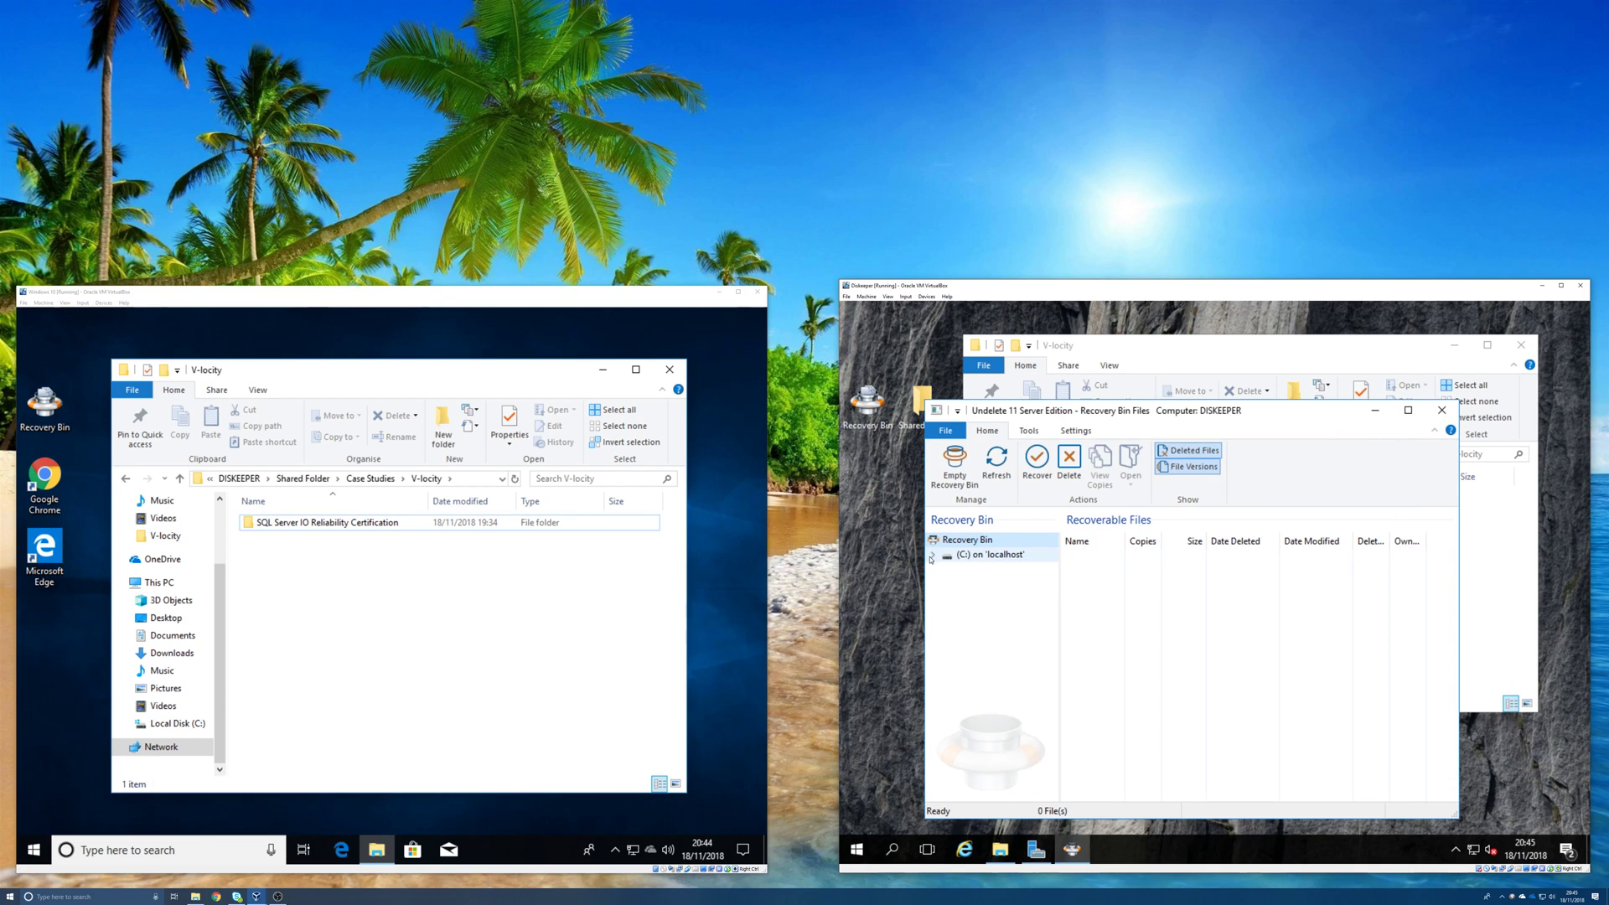
In the server's Recovery Bin, browse the C: drive to the user's Desktop > Shared Folder > Case Studies > V-locity.
{"action": "left_click", "coordinate": [933, 556]}
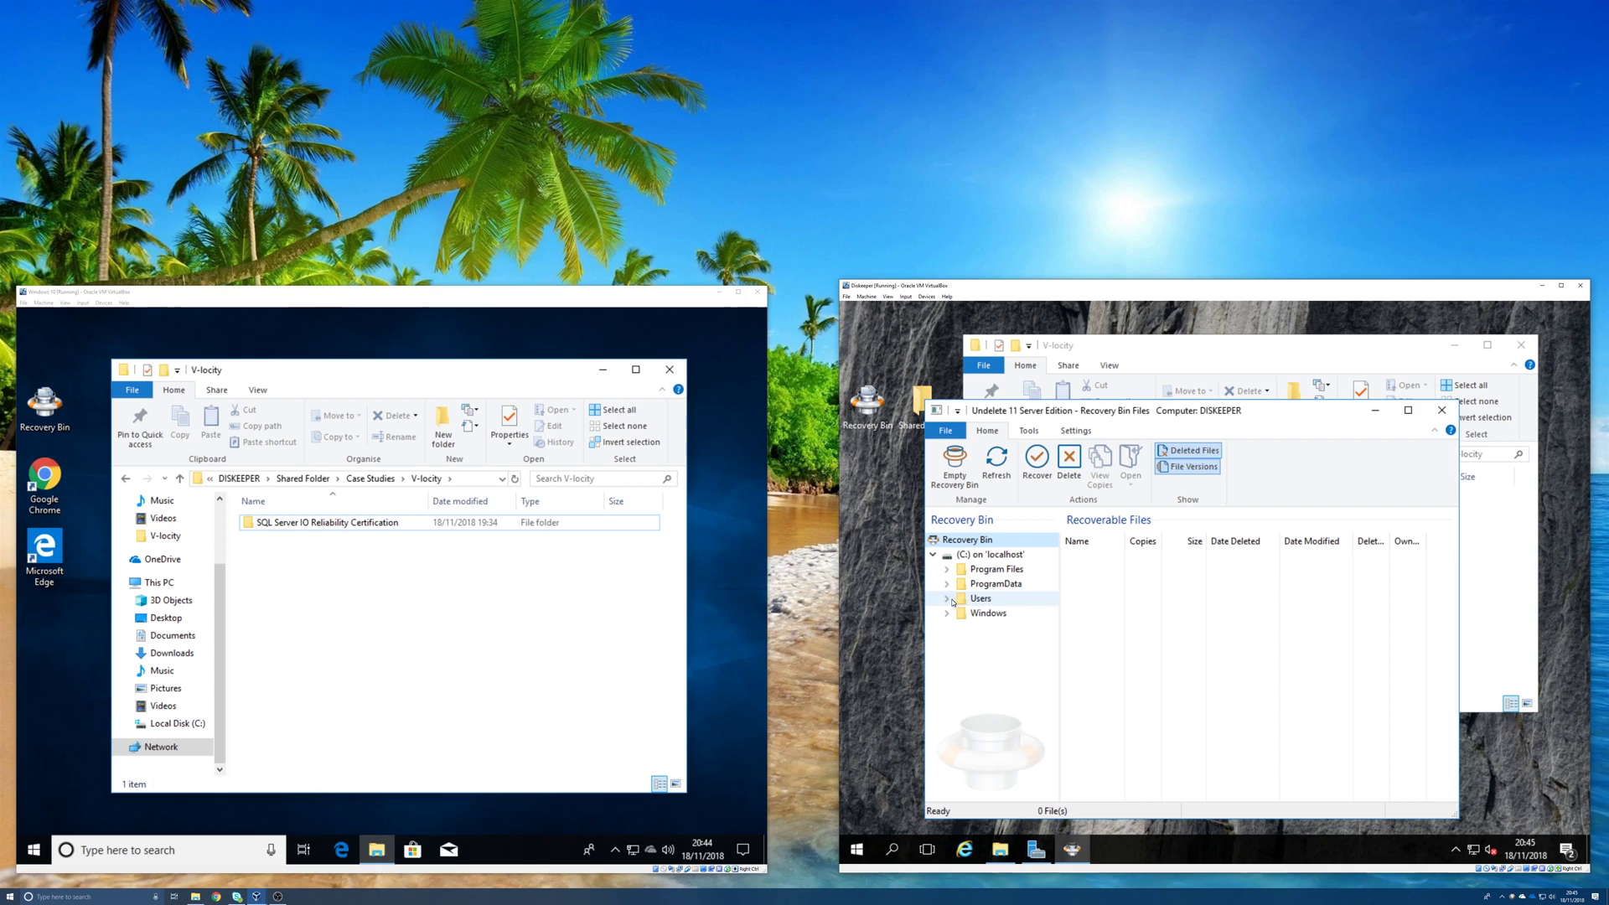
{"action": "left_click", "coordinate": [946, 598]}
{"action": "left_click", "coordinate": [961, 614]}
{"action": "left_click", "coordinate": [974, 643]}
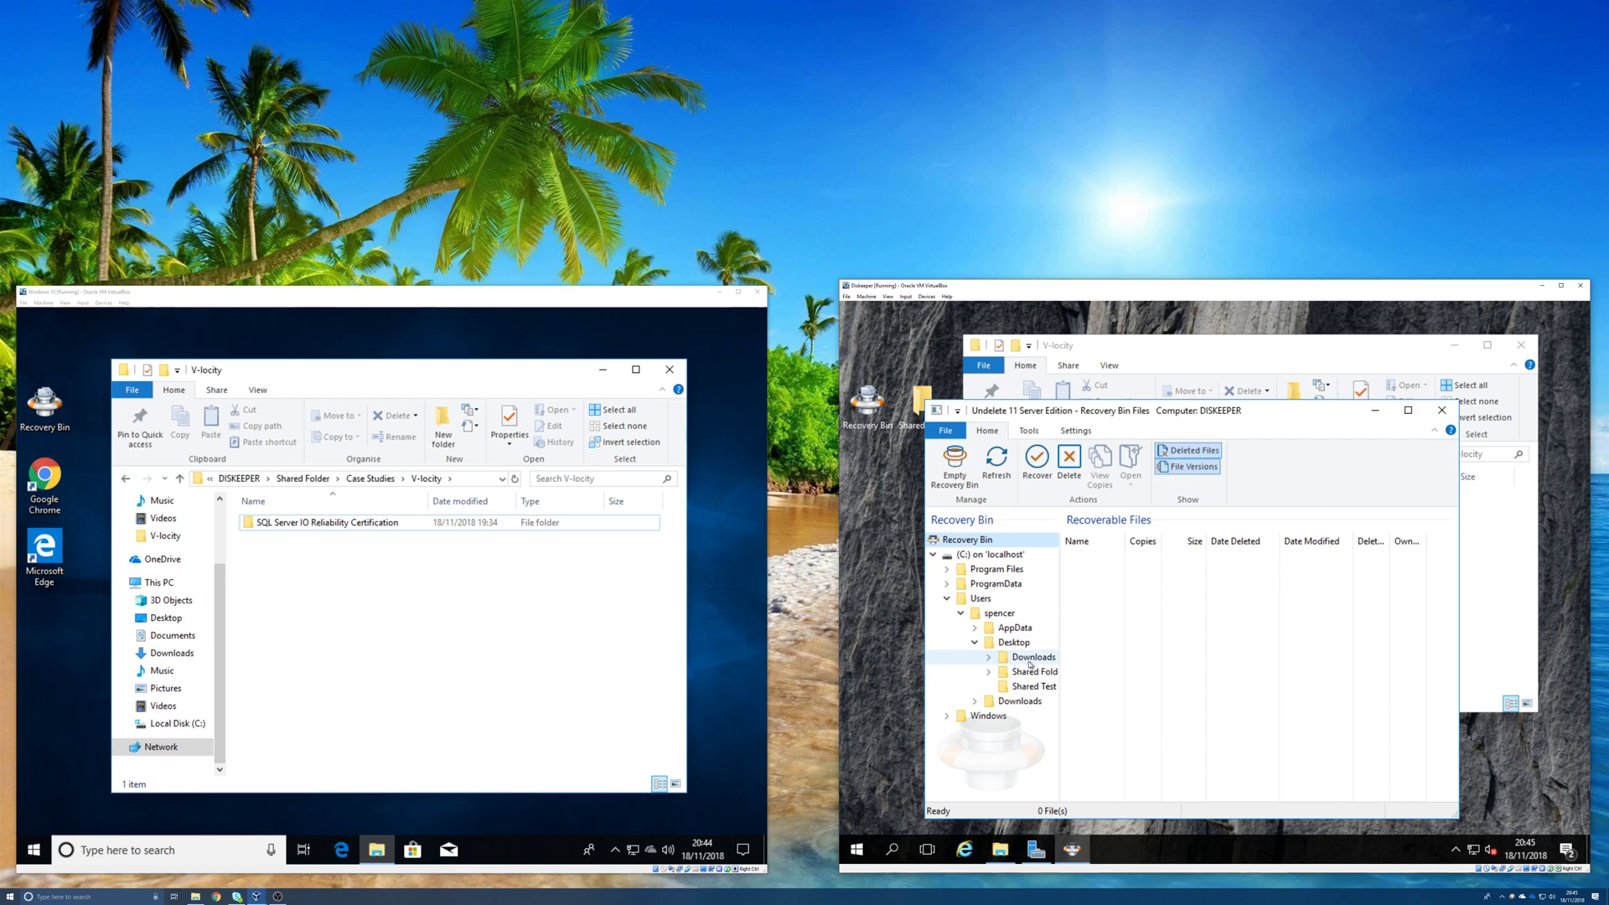
{"action": "left_click", "coordinate": [1025, 674]}
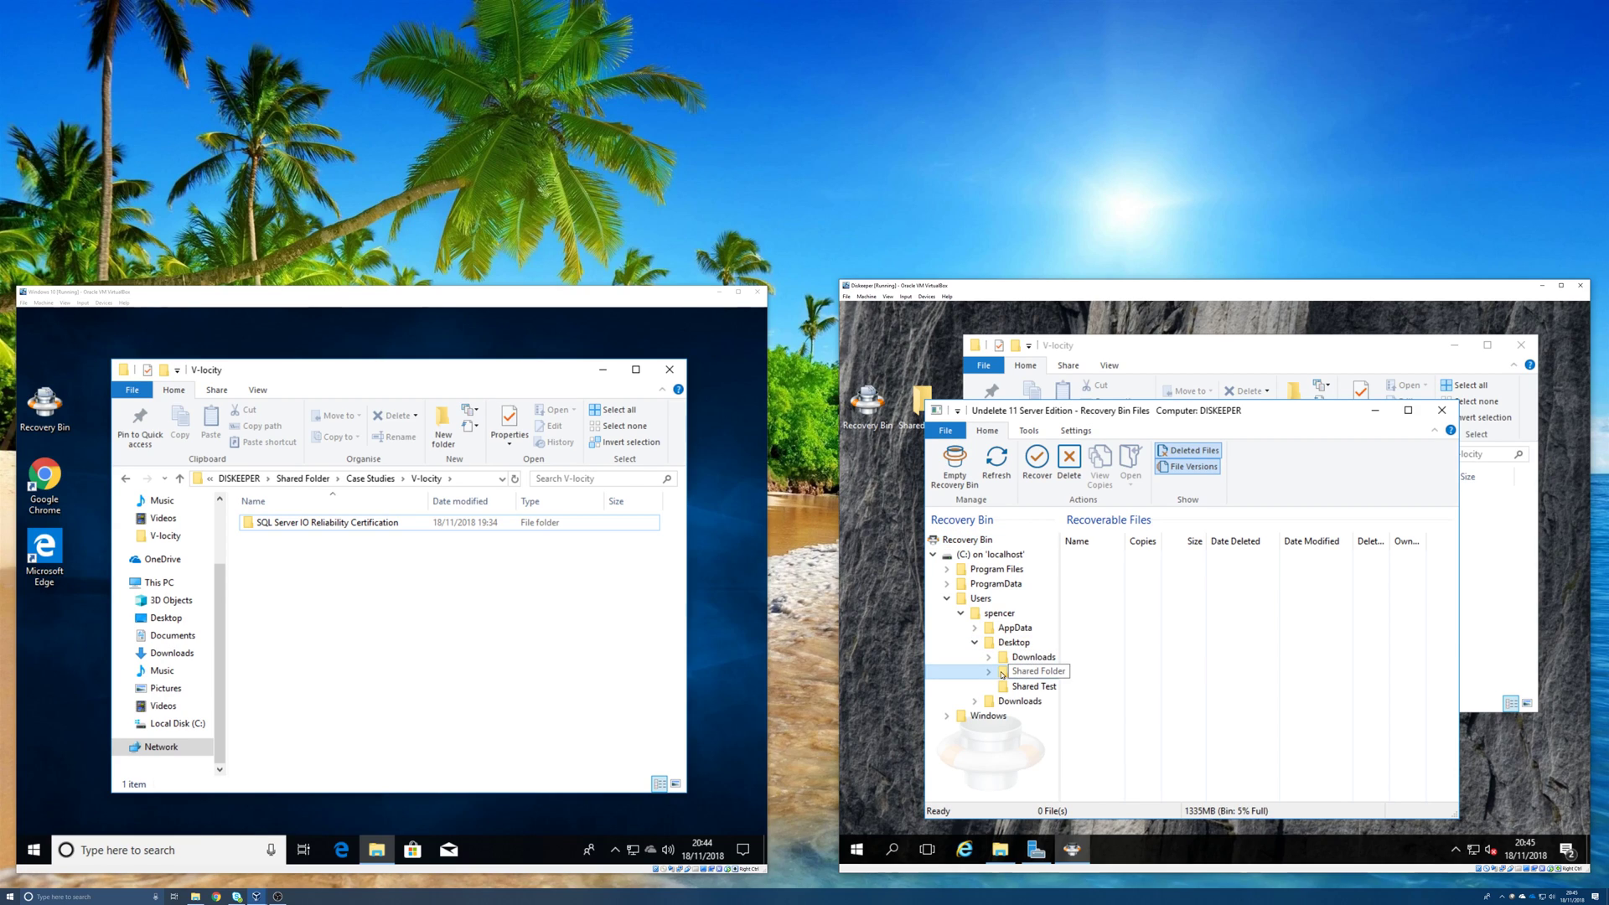
{"action": "left_click", "coordinate": [989, 671]}
{"action": "left_click", "coordinate": [1002, 685]}
{"action": "left_click", "coordinate": [1045, 700]}
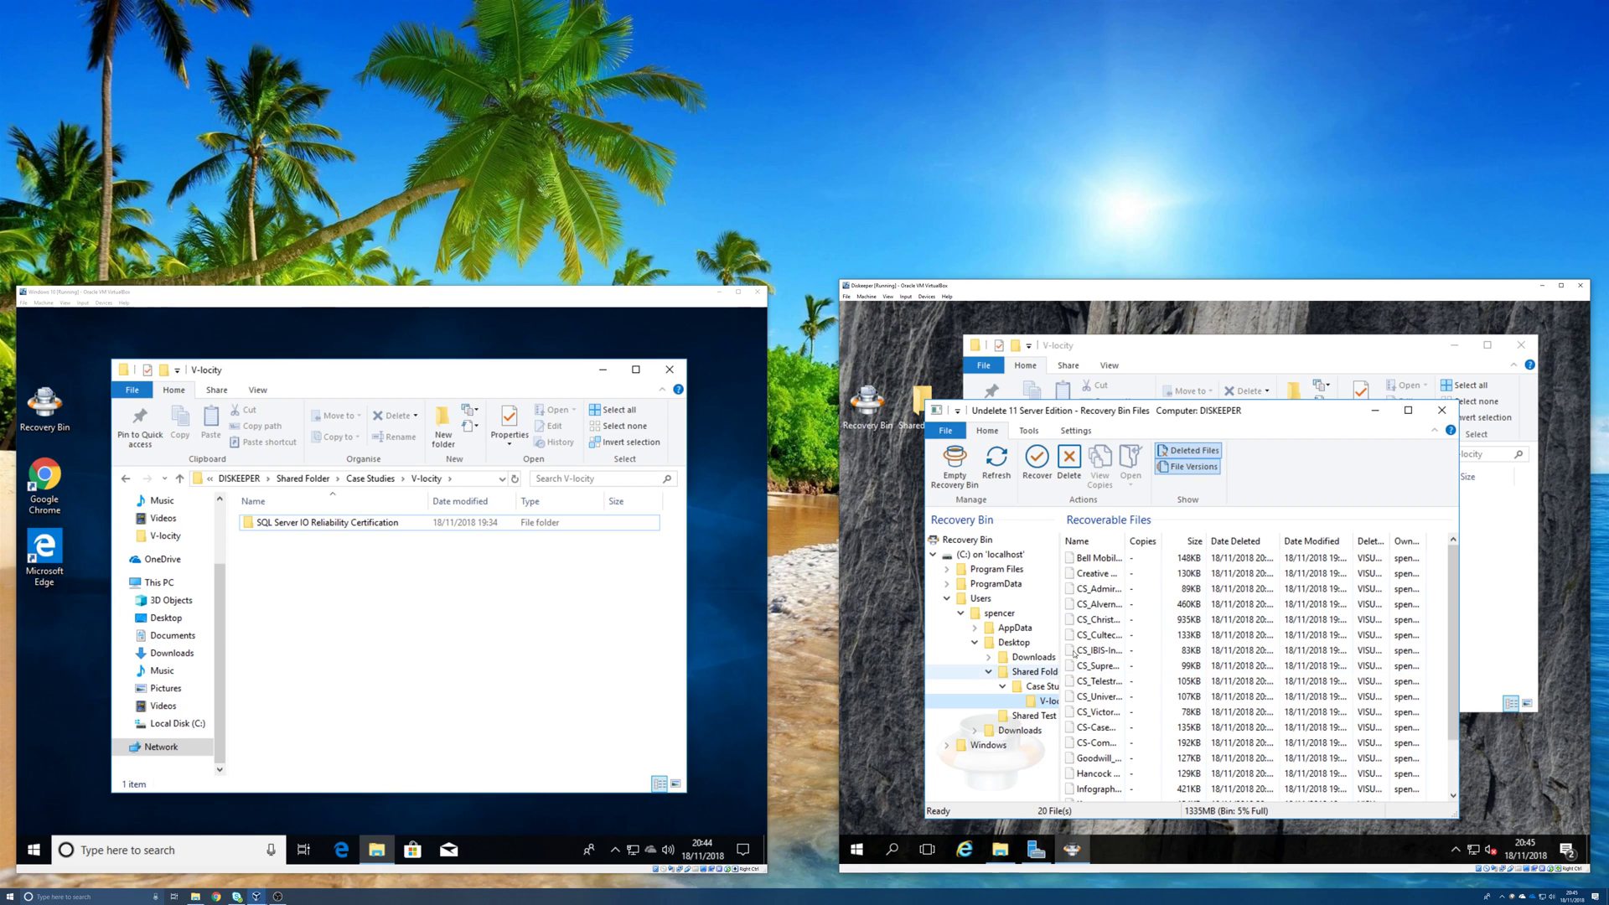
Recover all the deleted V-locity files to their original location under Shared Folder > Case Studies.
{"action": "left_click", "coordinate": [1145, 558]}
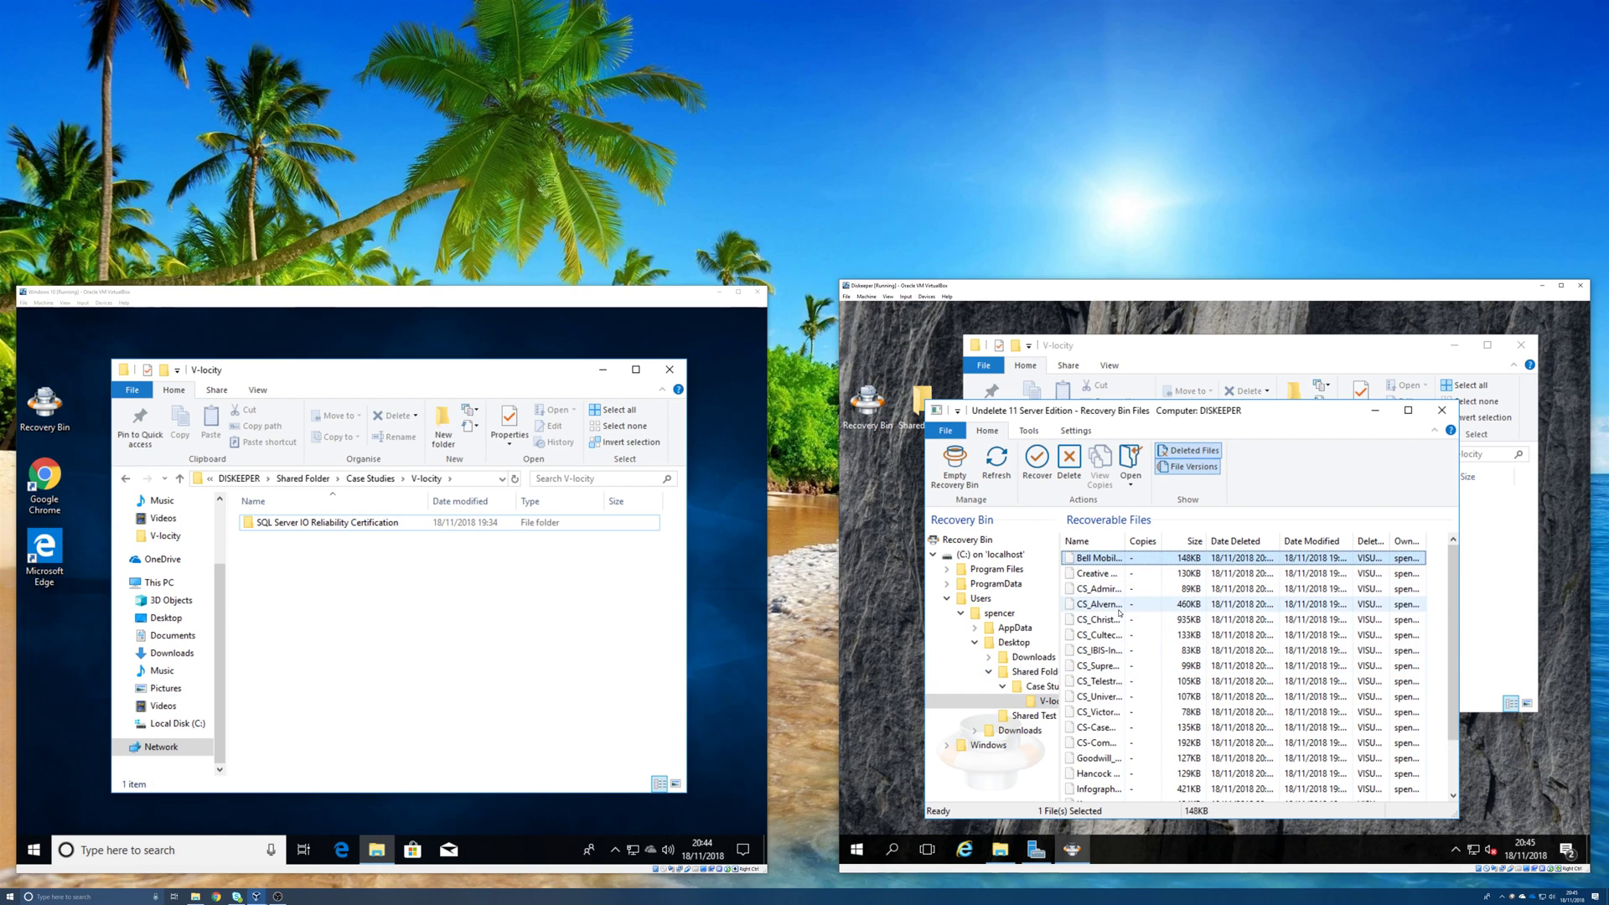
{"action": "key", "text": "ctrl+a"}
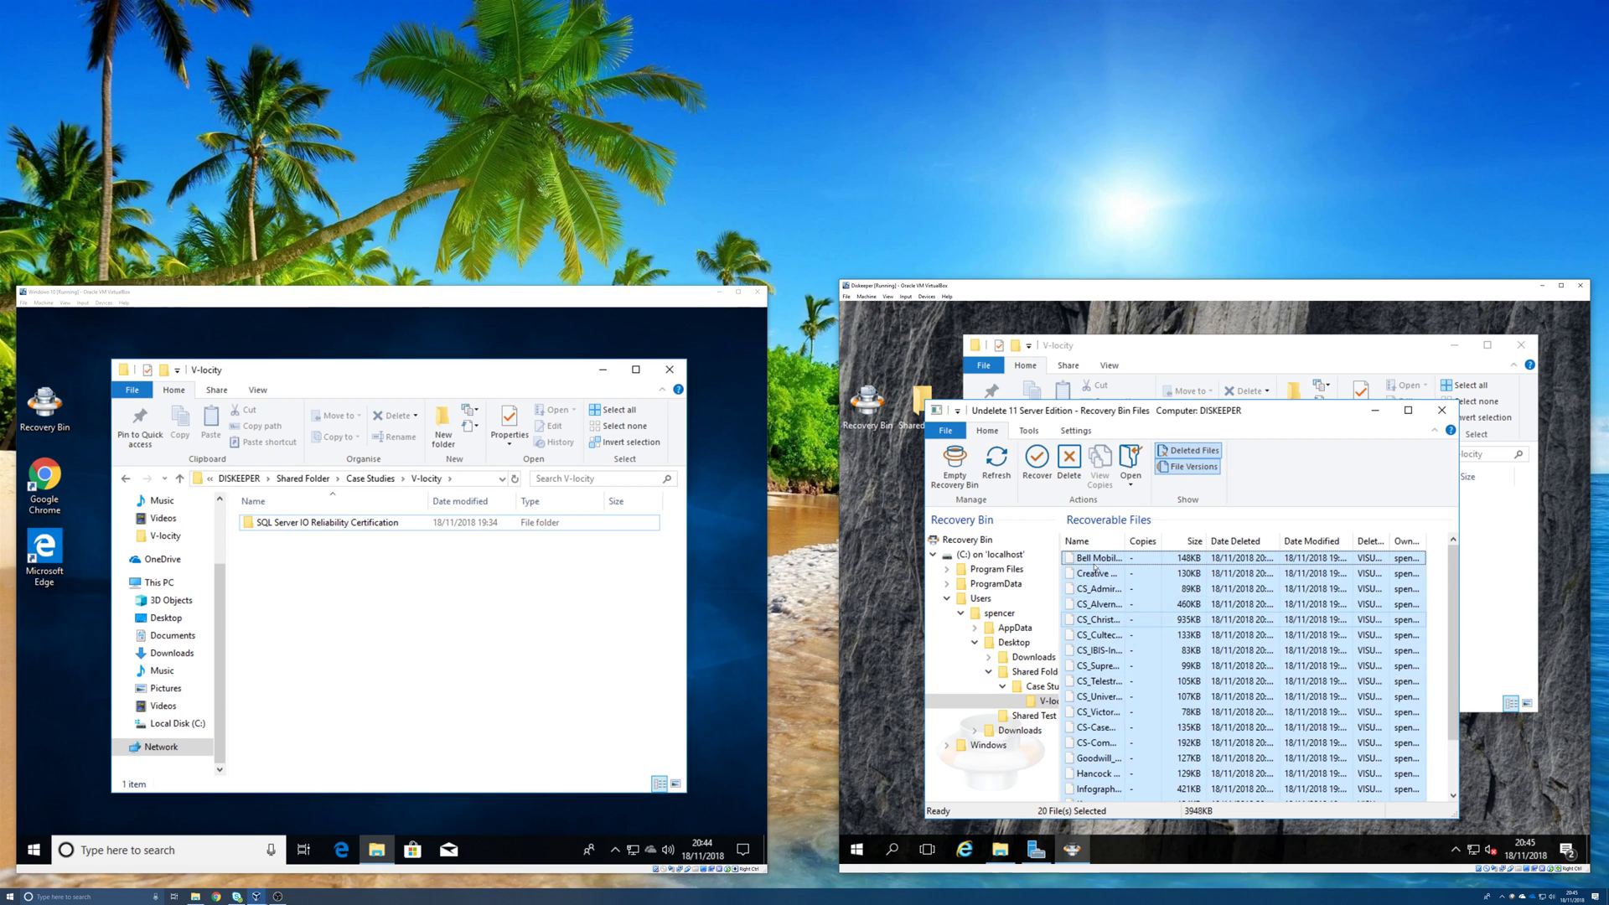
{"action": "left_click", "coordinate": [1035, 458]}
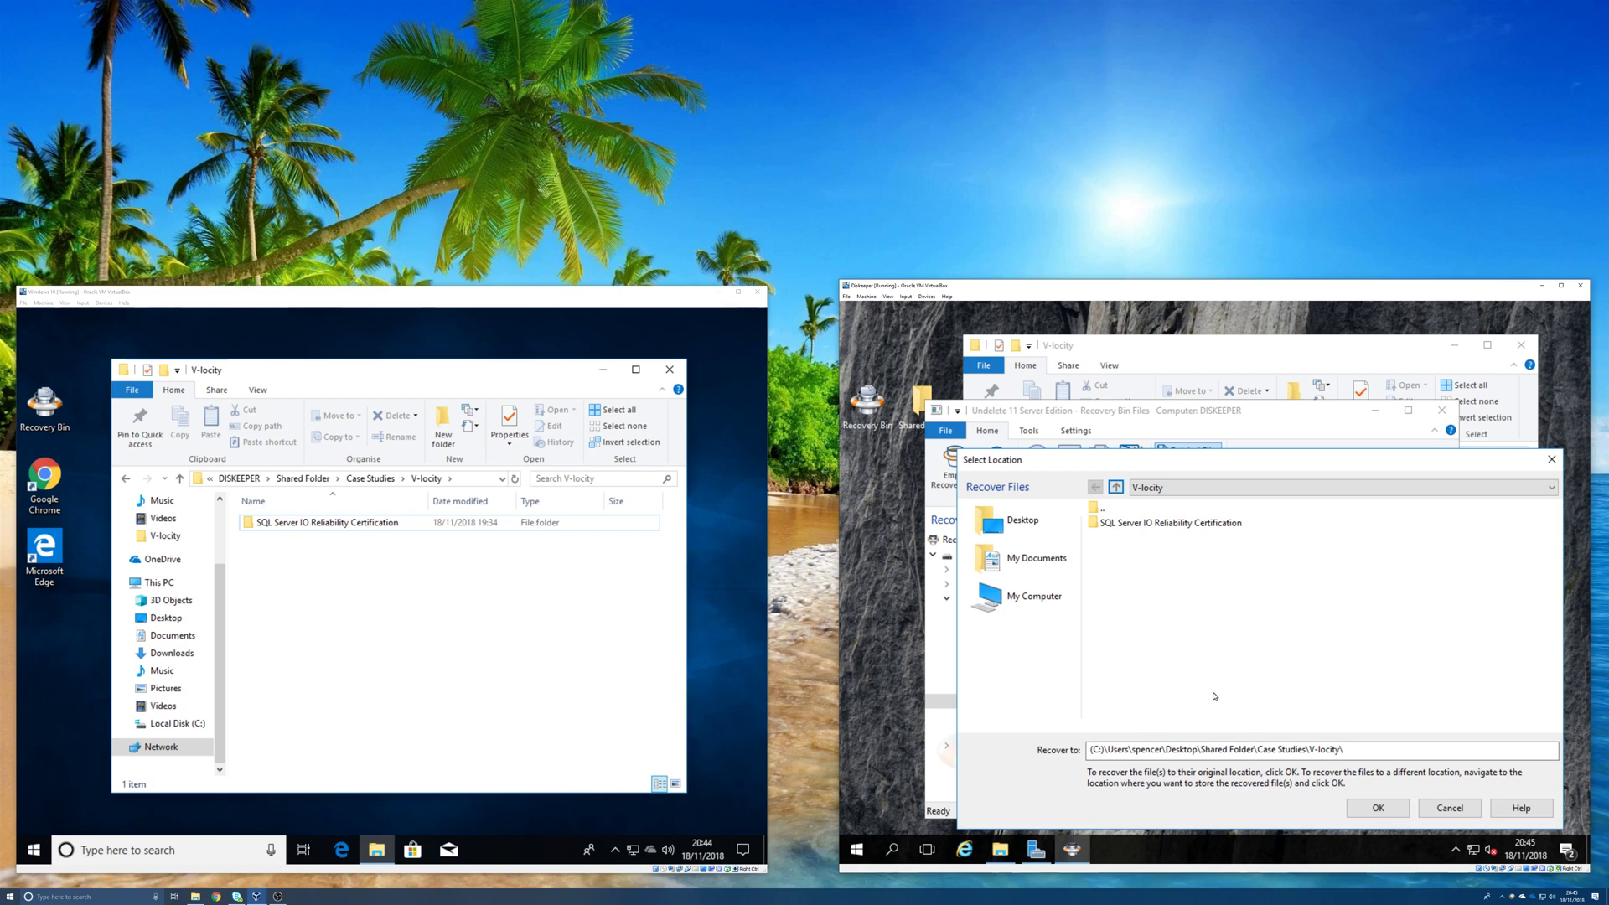
{"action": "left_click", "coordinate": [1377, 807]}
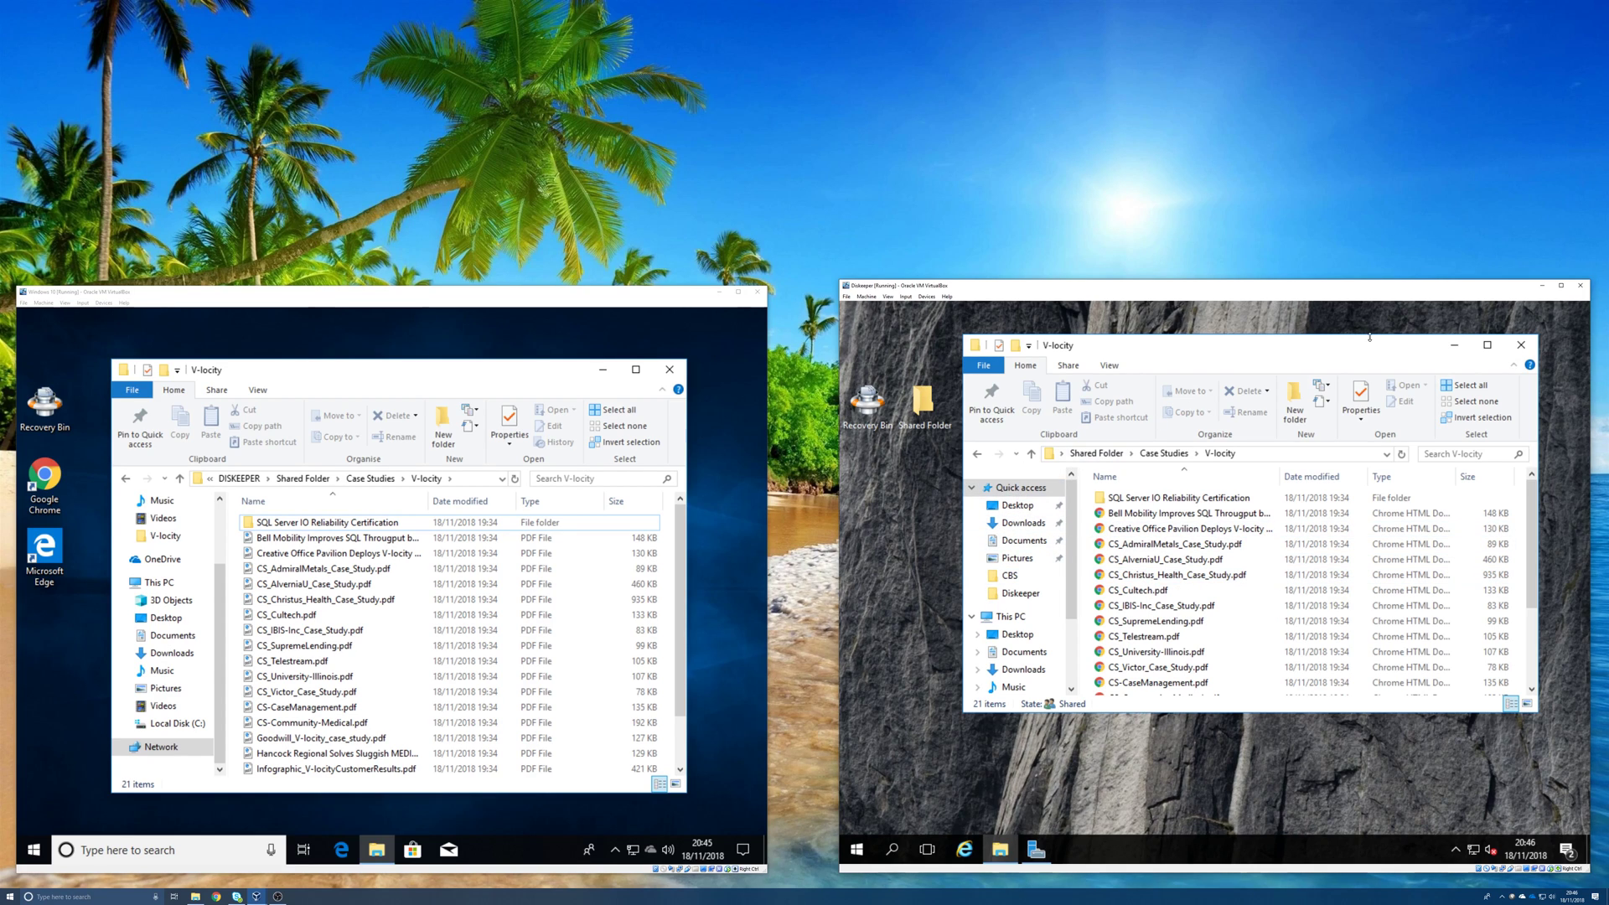
Close the server's V-locity window, reopen the Recovery Bin past its orientation message, and reposition the Recovery Bin and client folder windows.
{"action": "left_click", "coordinate": [1521, 343]}
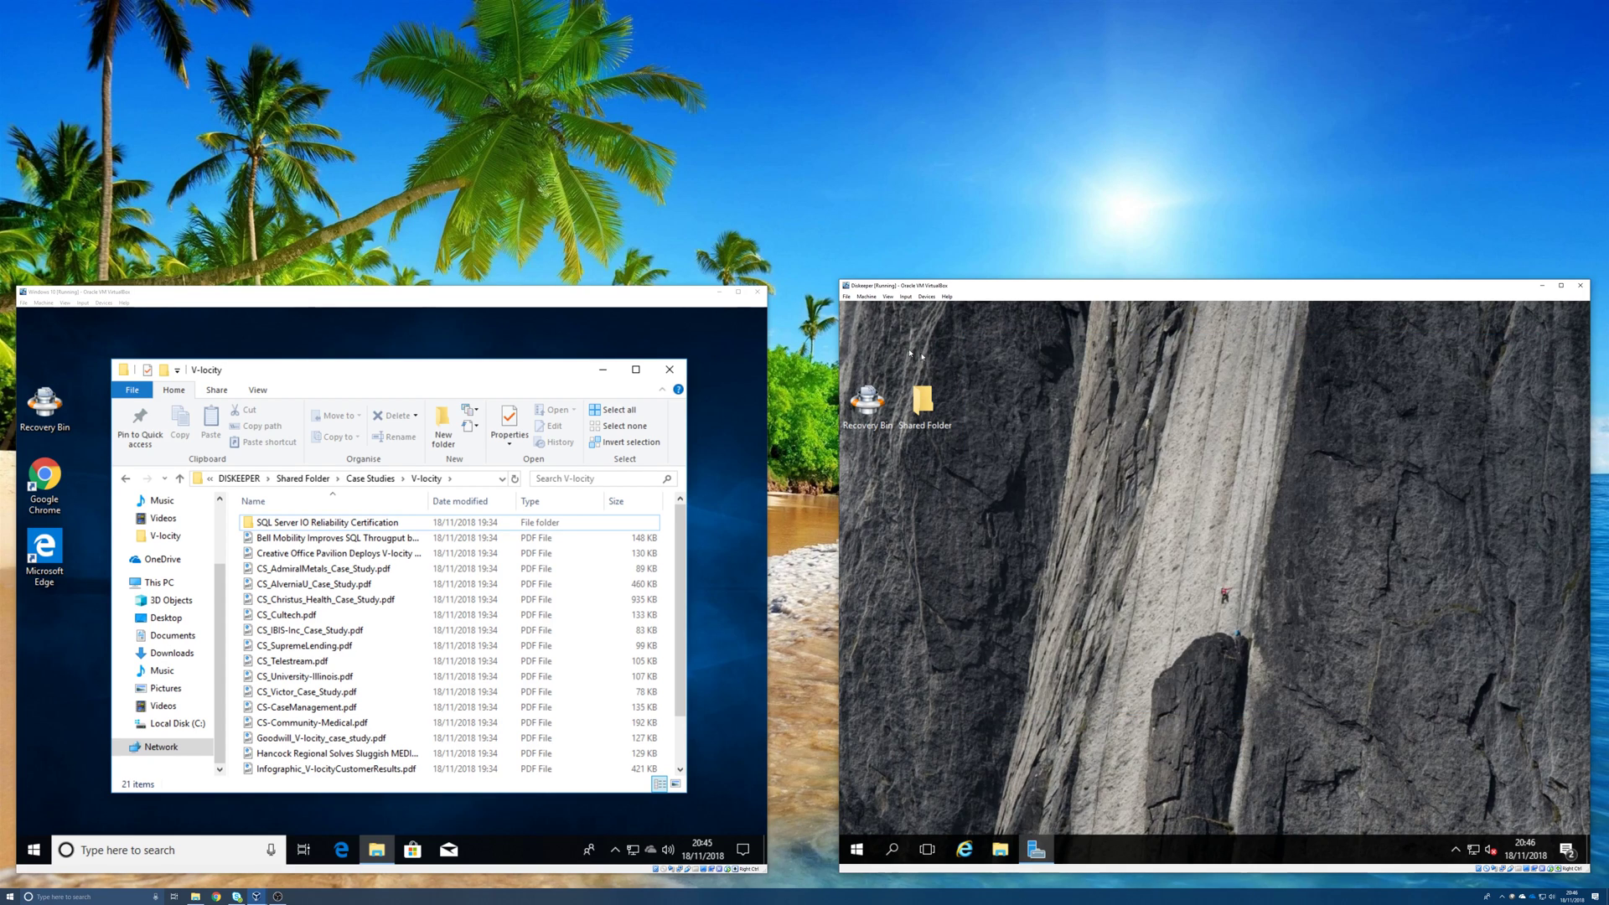
{"action": "double_click", "coordinate": [869, 402]}
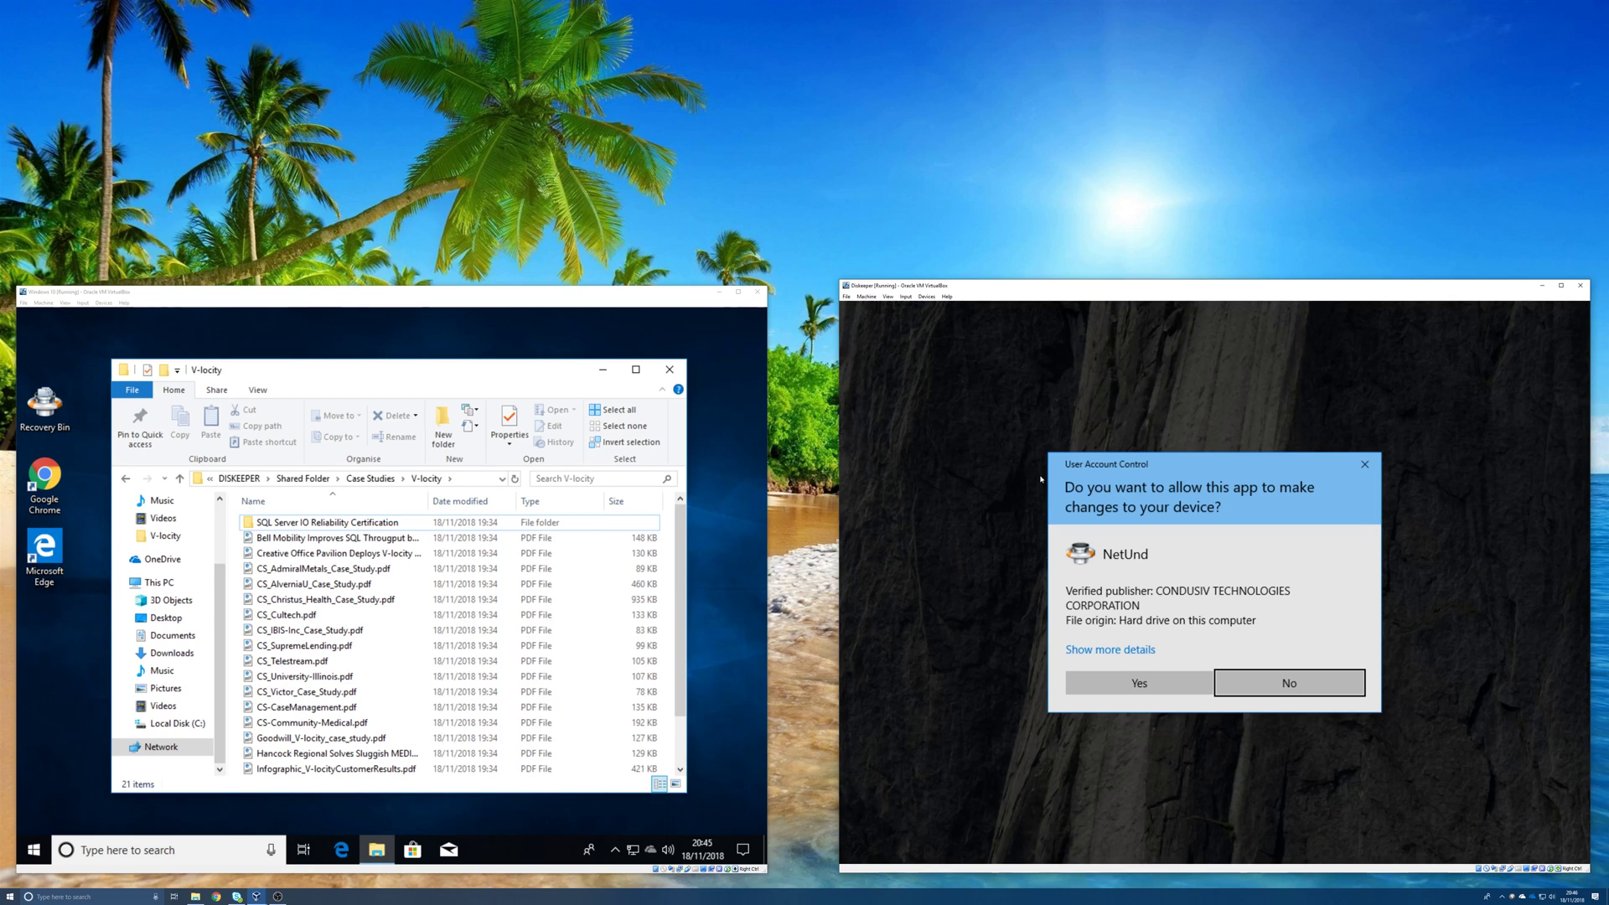
{"action": "left_click", "coordinate": [1138, 683]}
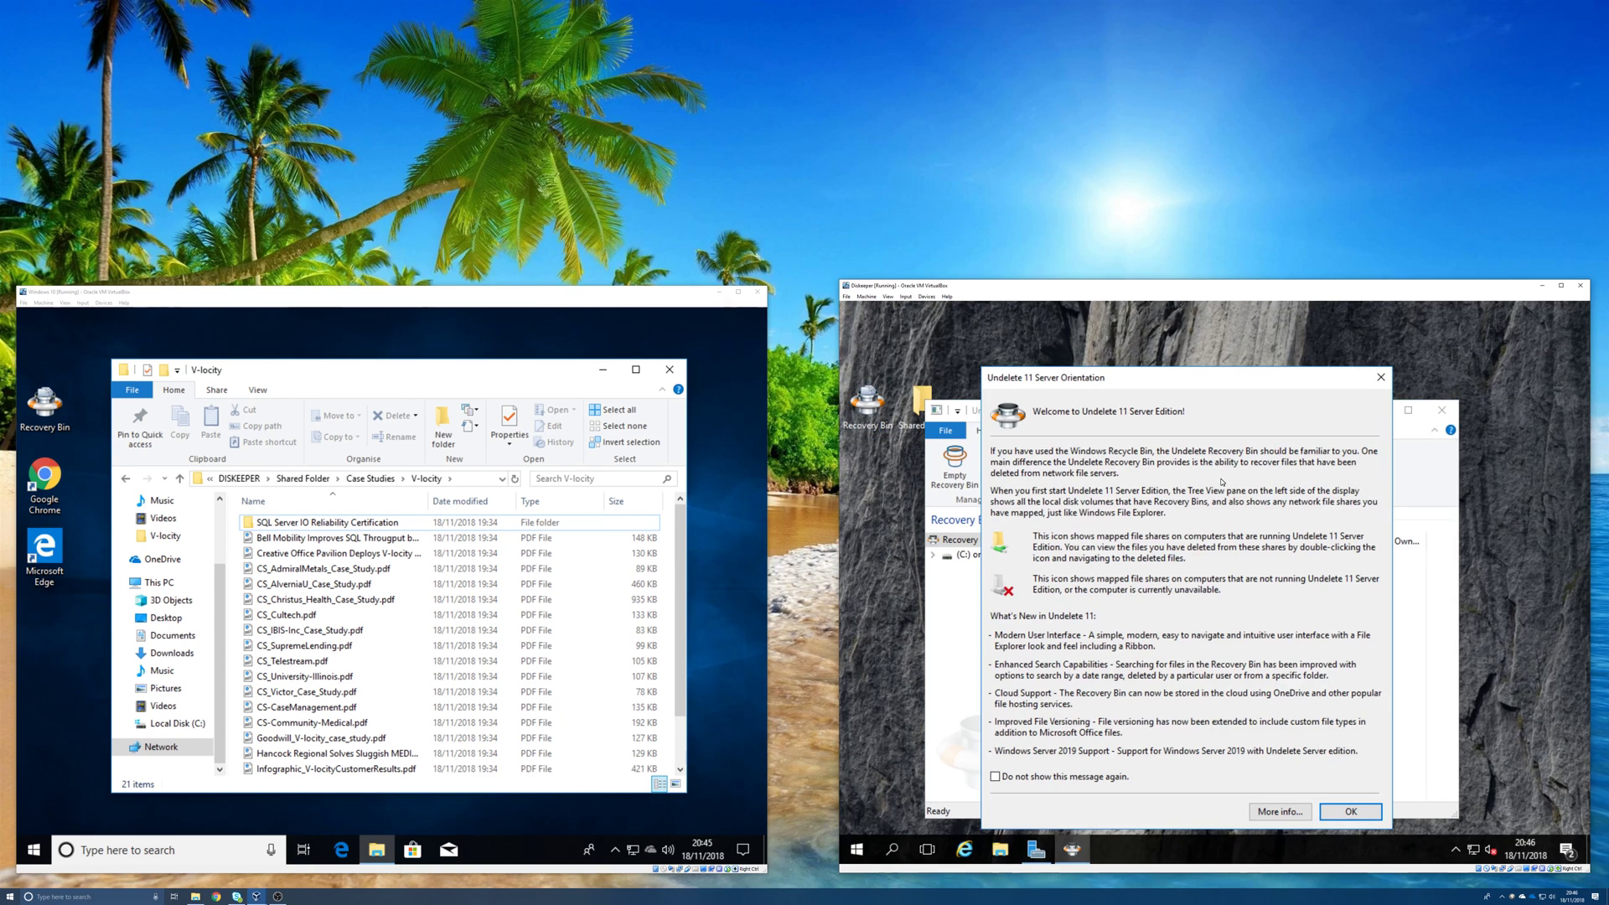
{"action": "left_click", "coordinate": [1345, 811]}
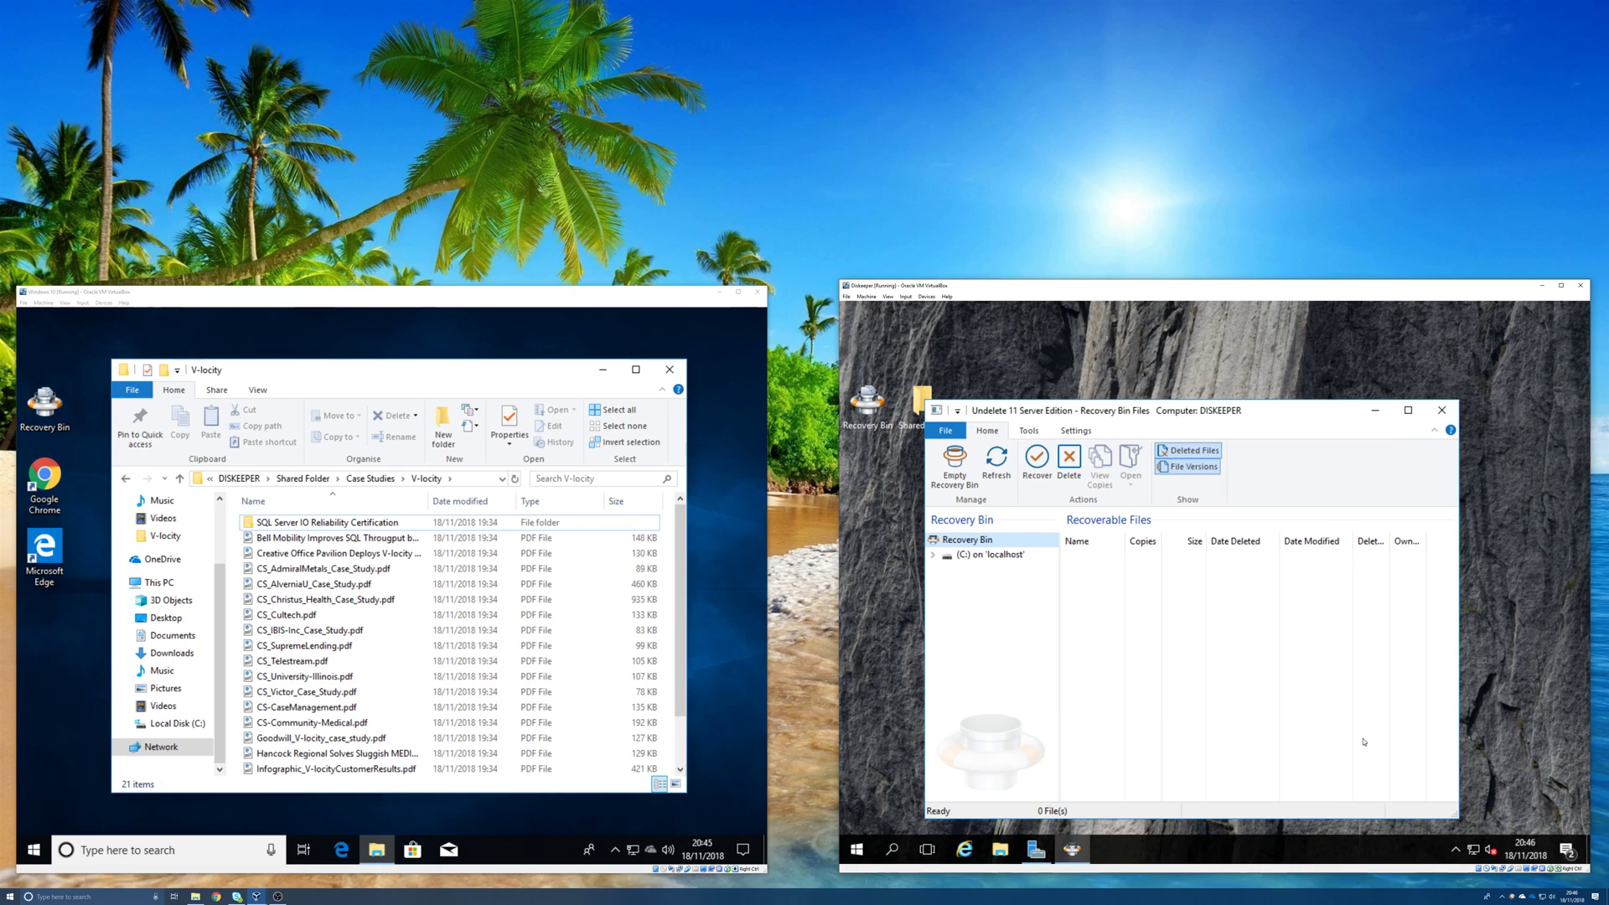
{"action": "left_click_drag", "start_coordinate": [1260, 412], "coordinate": [1188, 339]}
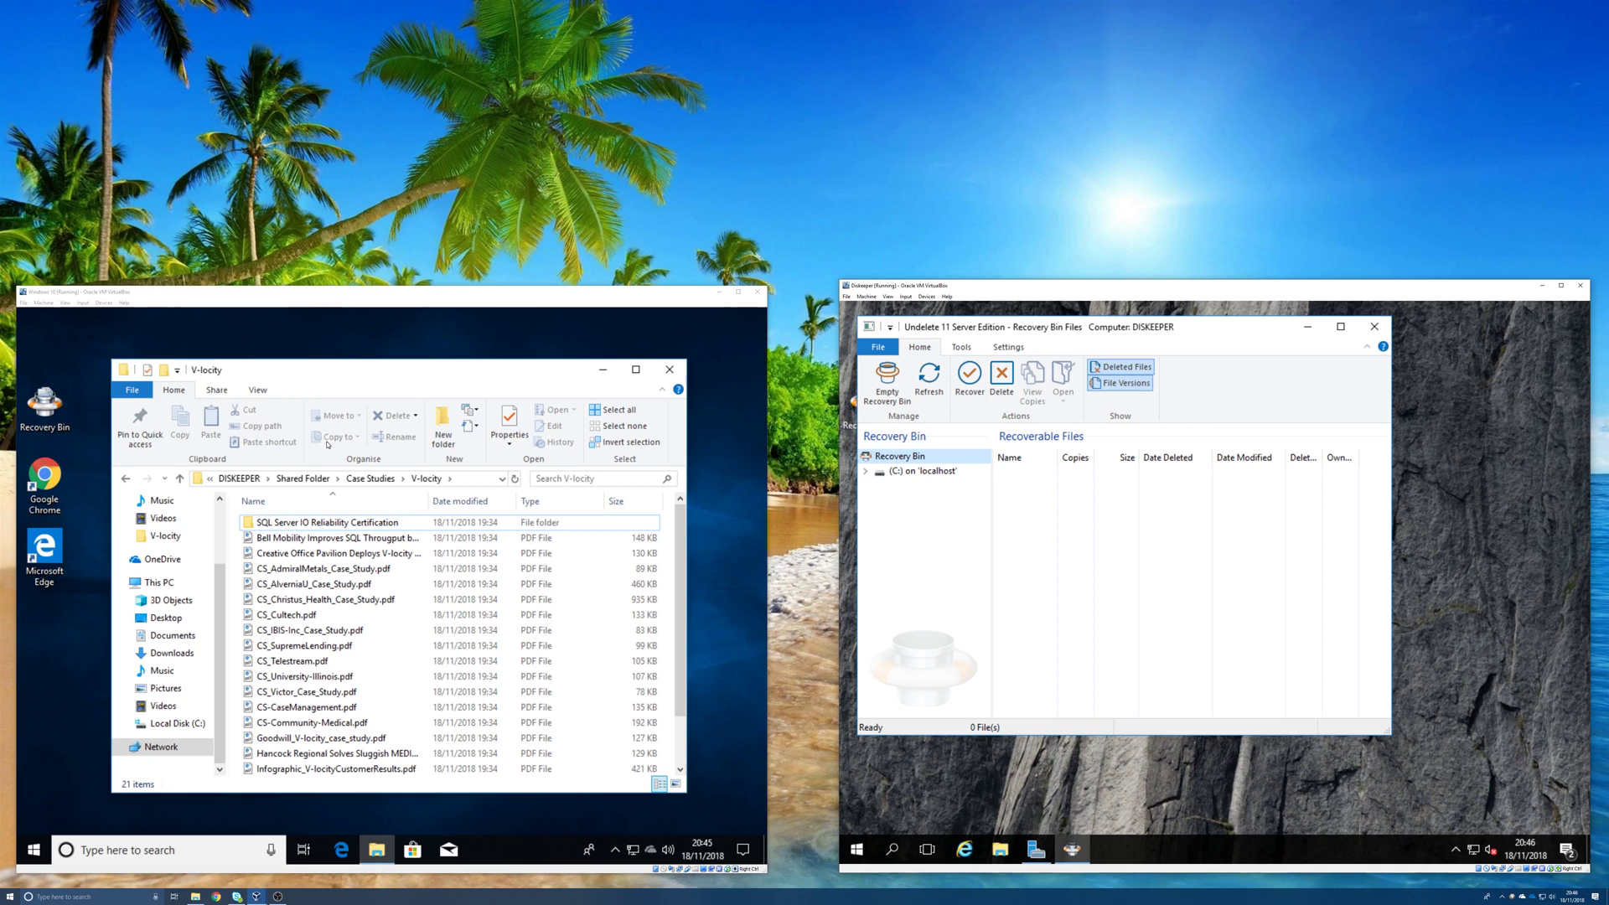
{"action": "left_click_drag", "start_coordinate": [340, 369], "coordinate": [345, 354]}
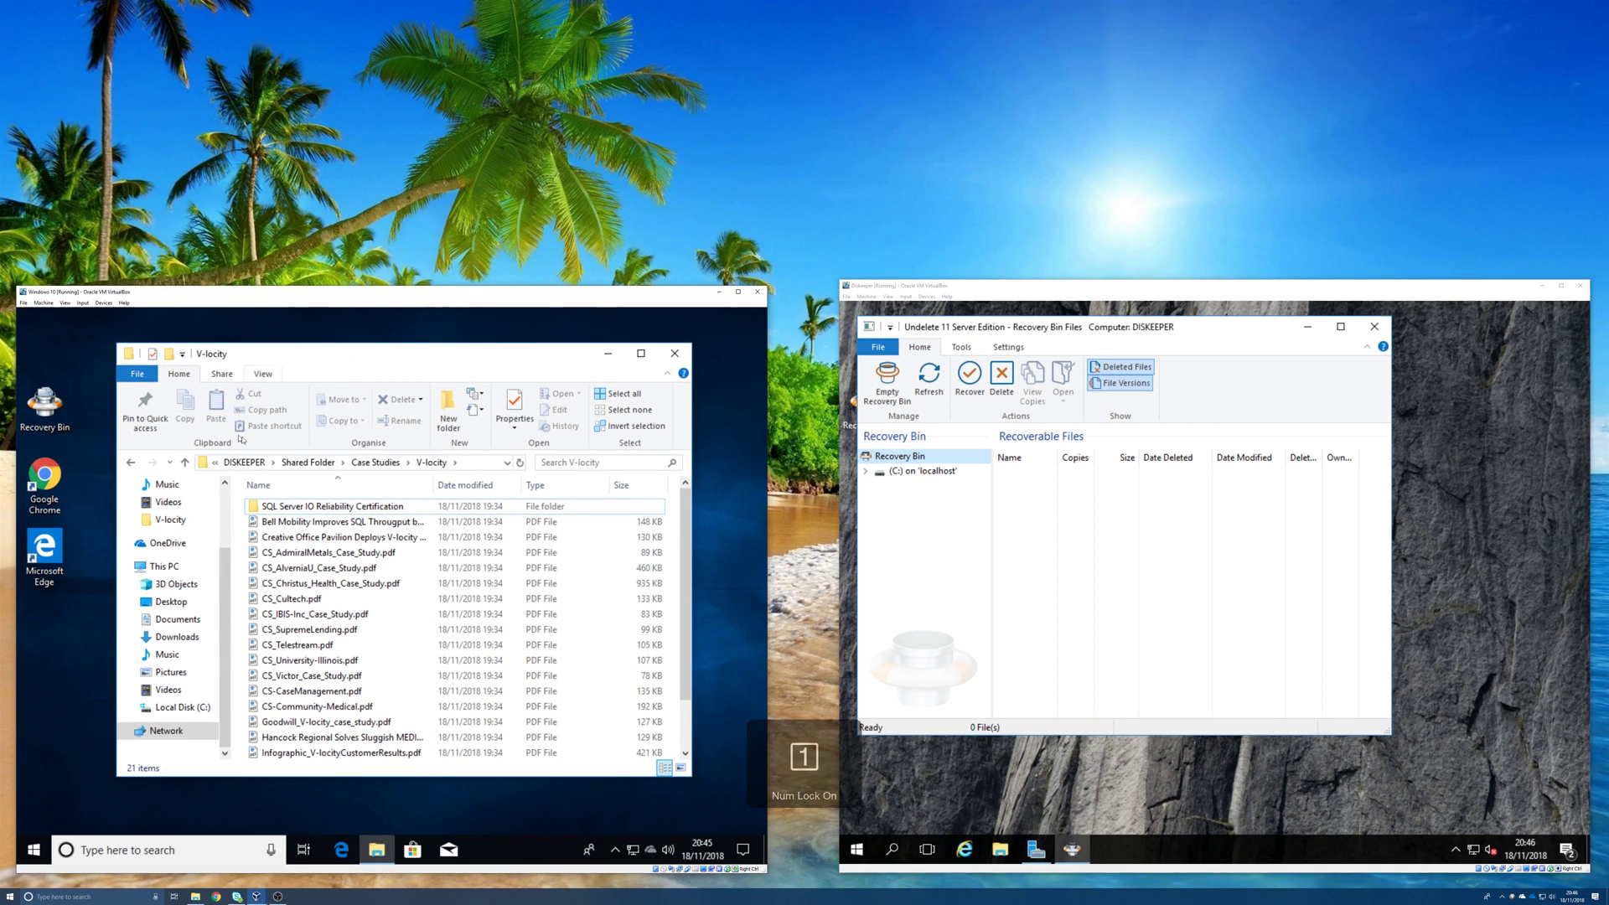
{"action": "left_click", "coordinate": [222, 374]}
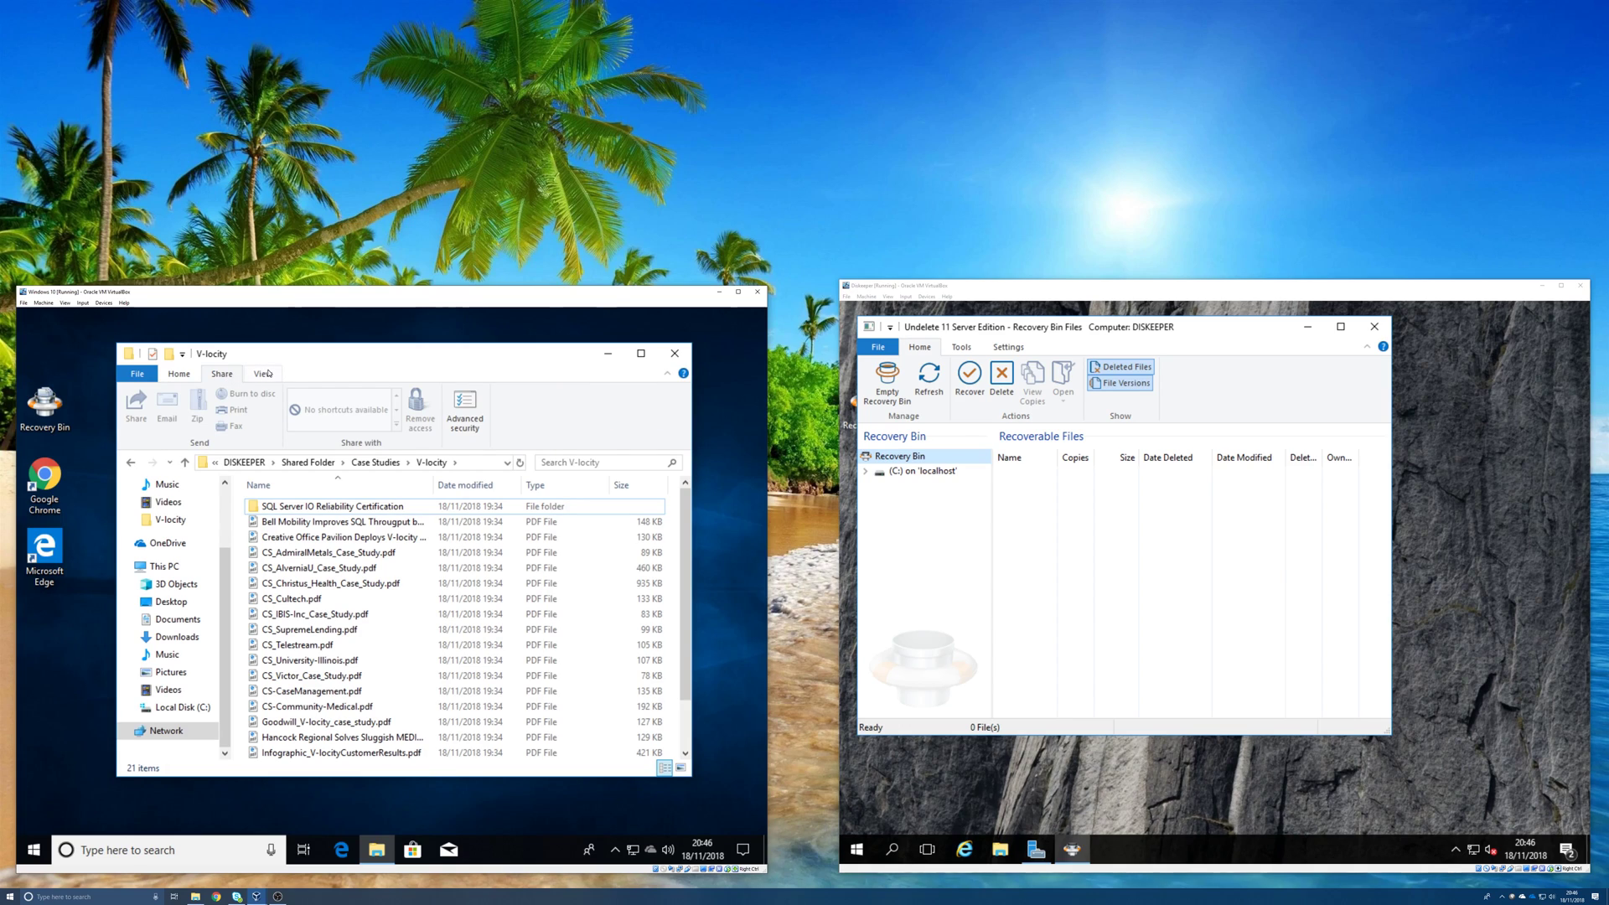
{"action": "left_click", "coordinate": [265, 374]}
{"action": "left_click", "coordinate": [219, 374]}
{"action": "left_click", "coordinate": [178, 374]}
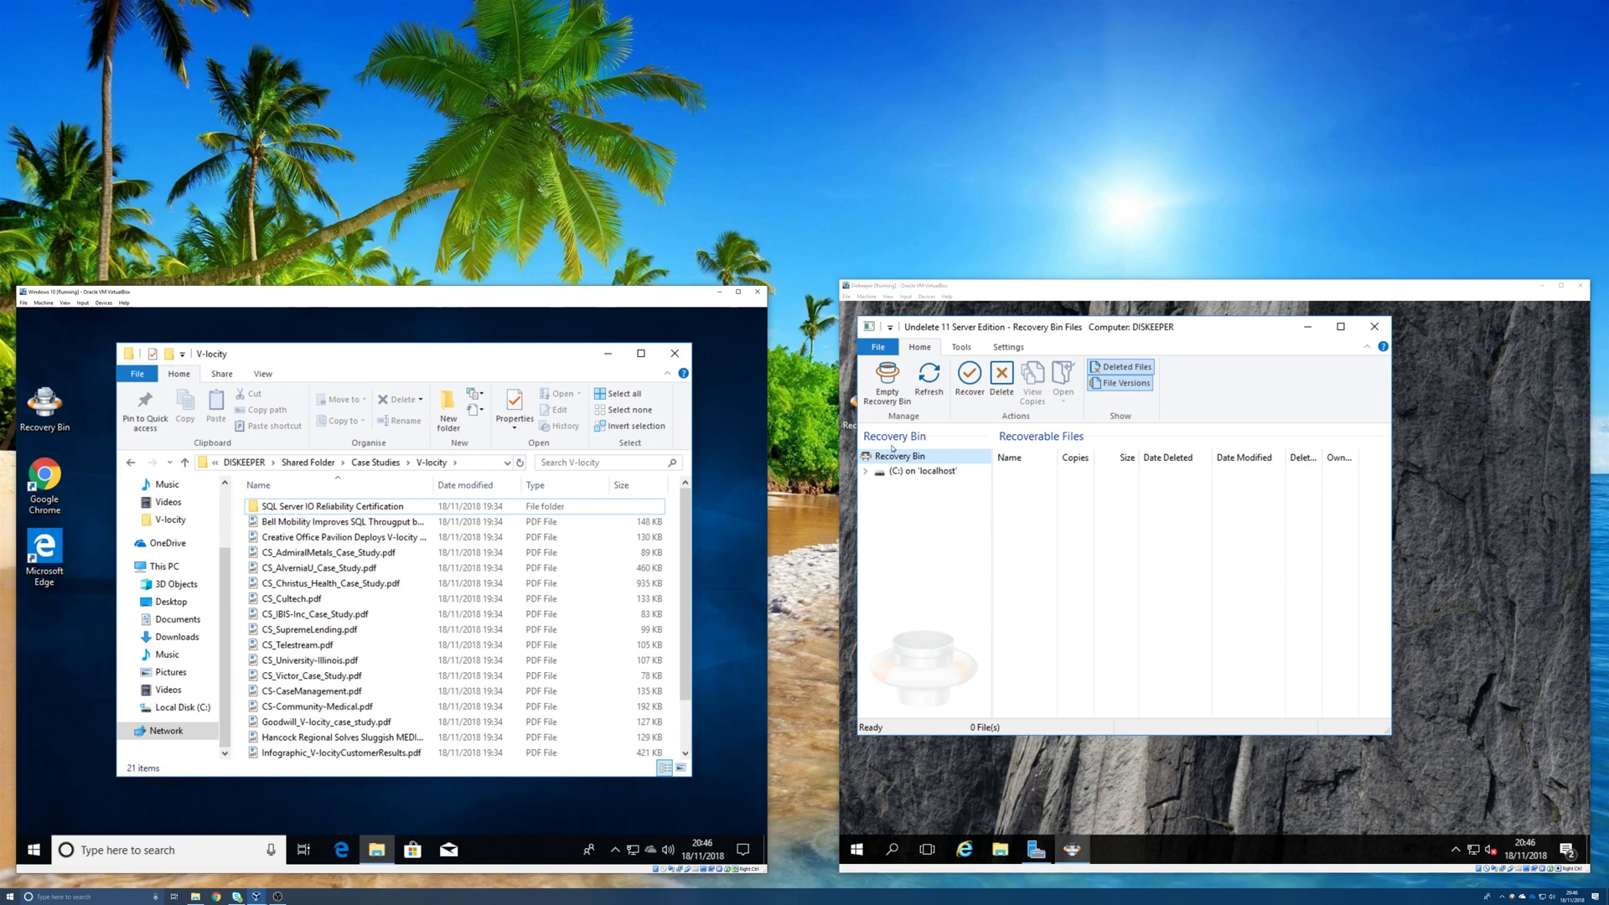
{"action": "left_click", "coordinate": [961, 347]}
{"action": "left_click", "coordinate": [1009, 347]}
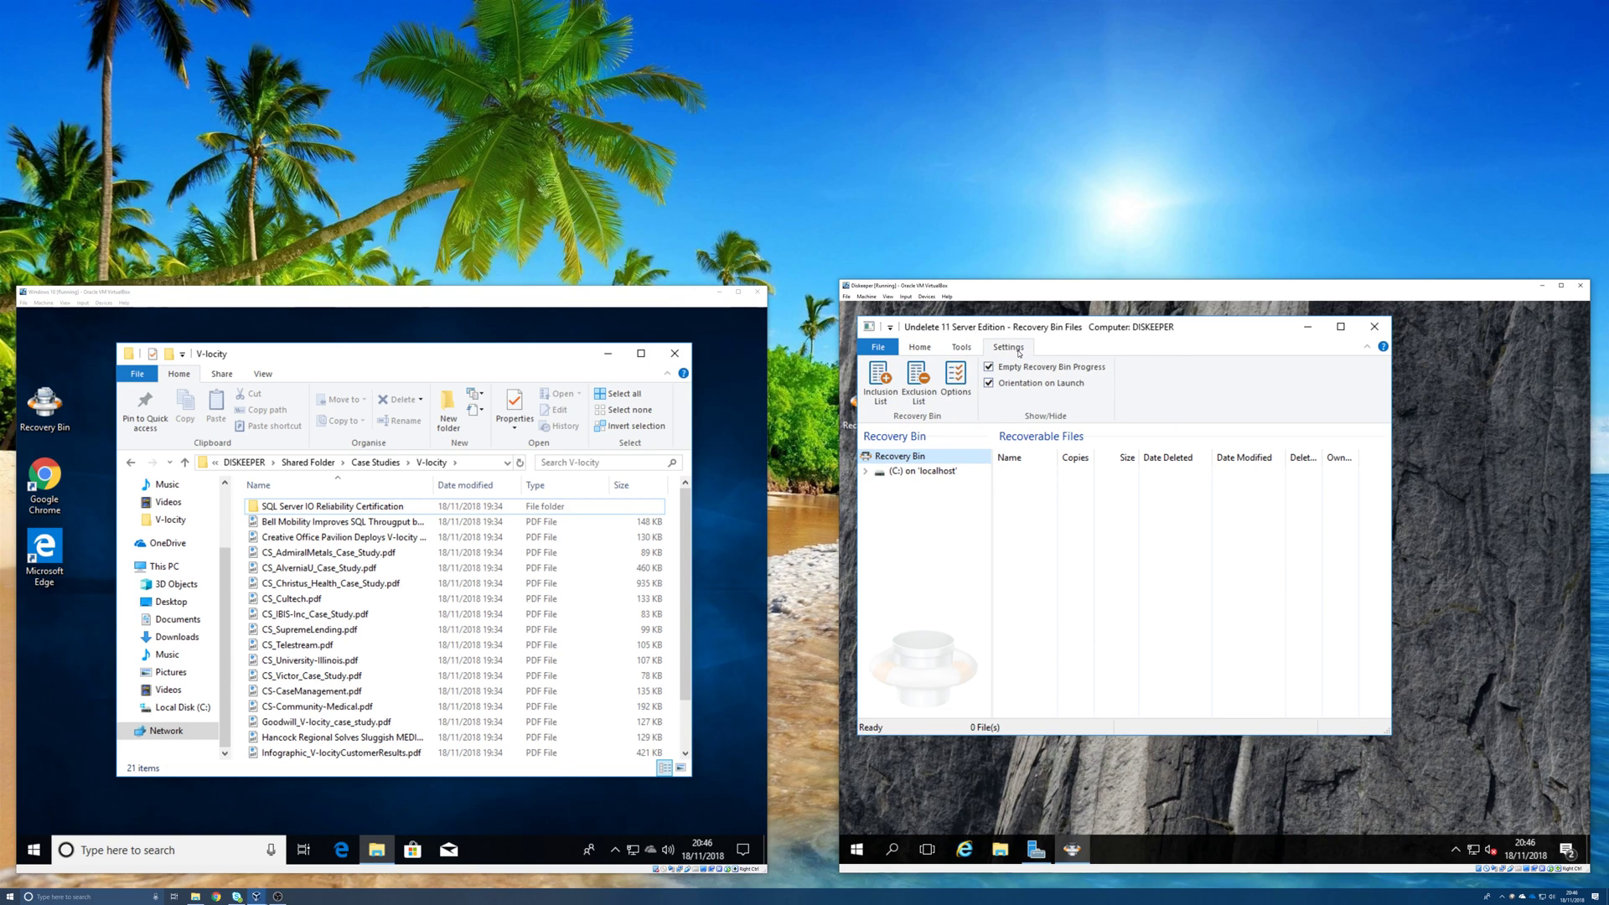
{"action": "left_click", "coordinate": [925, 348]}
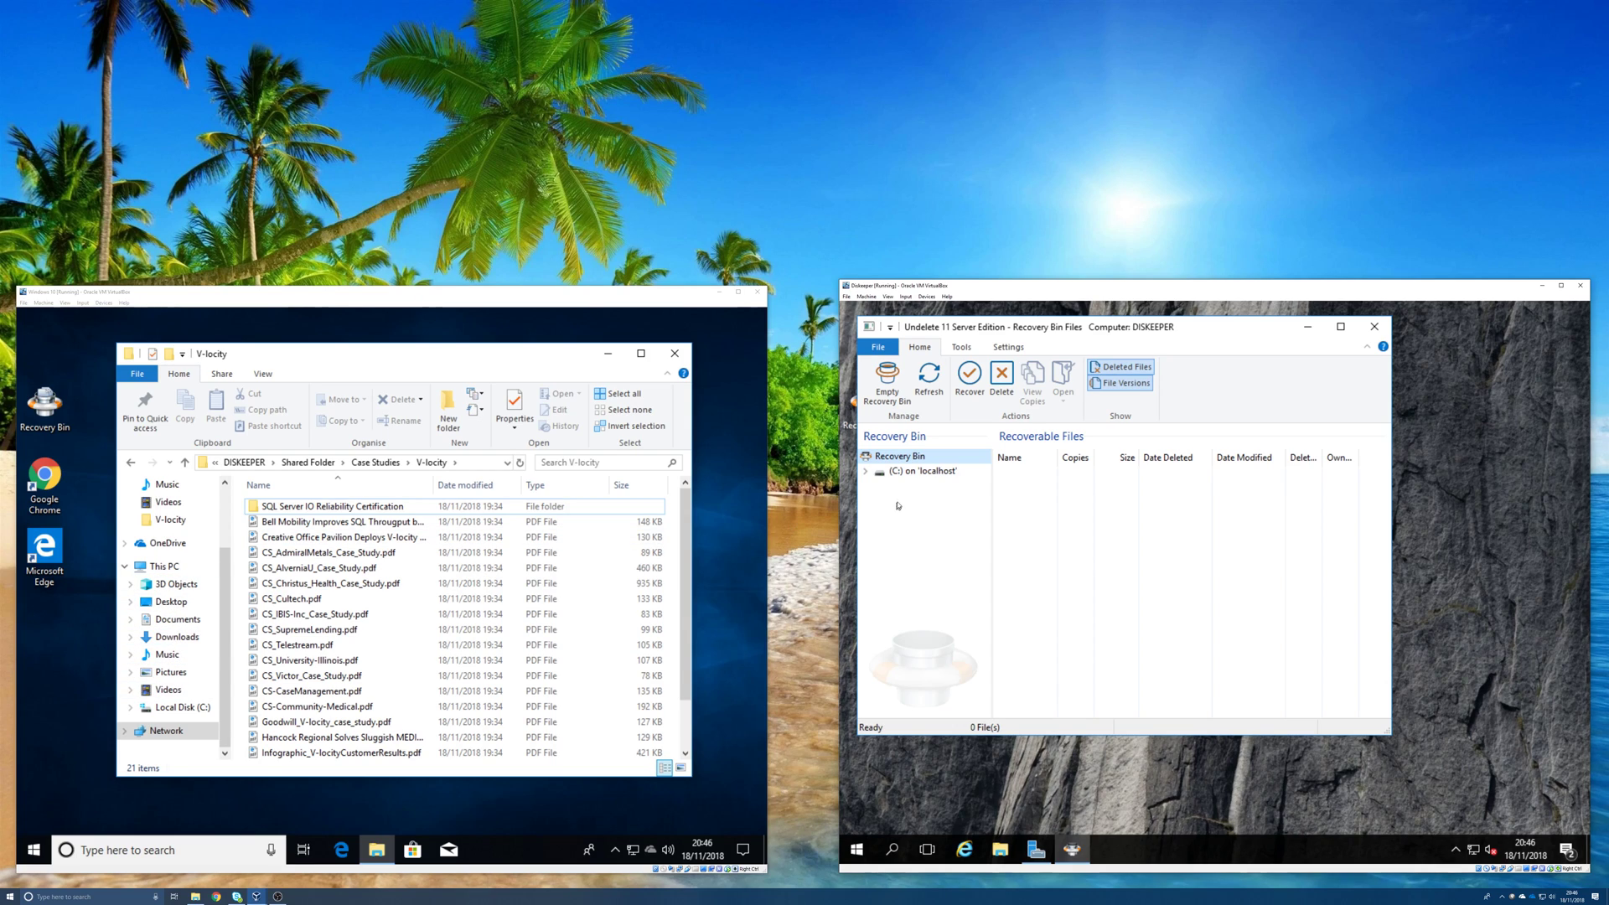
Expand the C: drive in the Recovery Bin tree down to the user's profile folder under Users.
{"action": "left_click", "coordinate": [865, 471]}
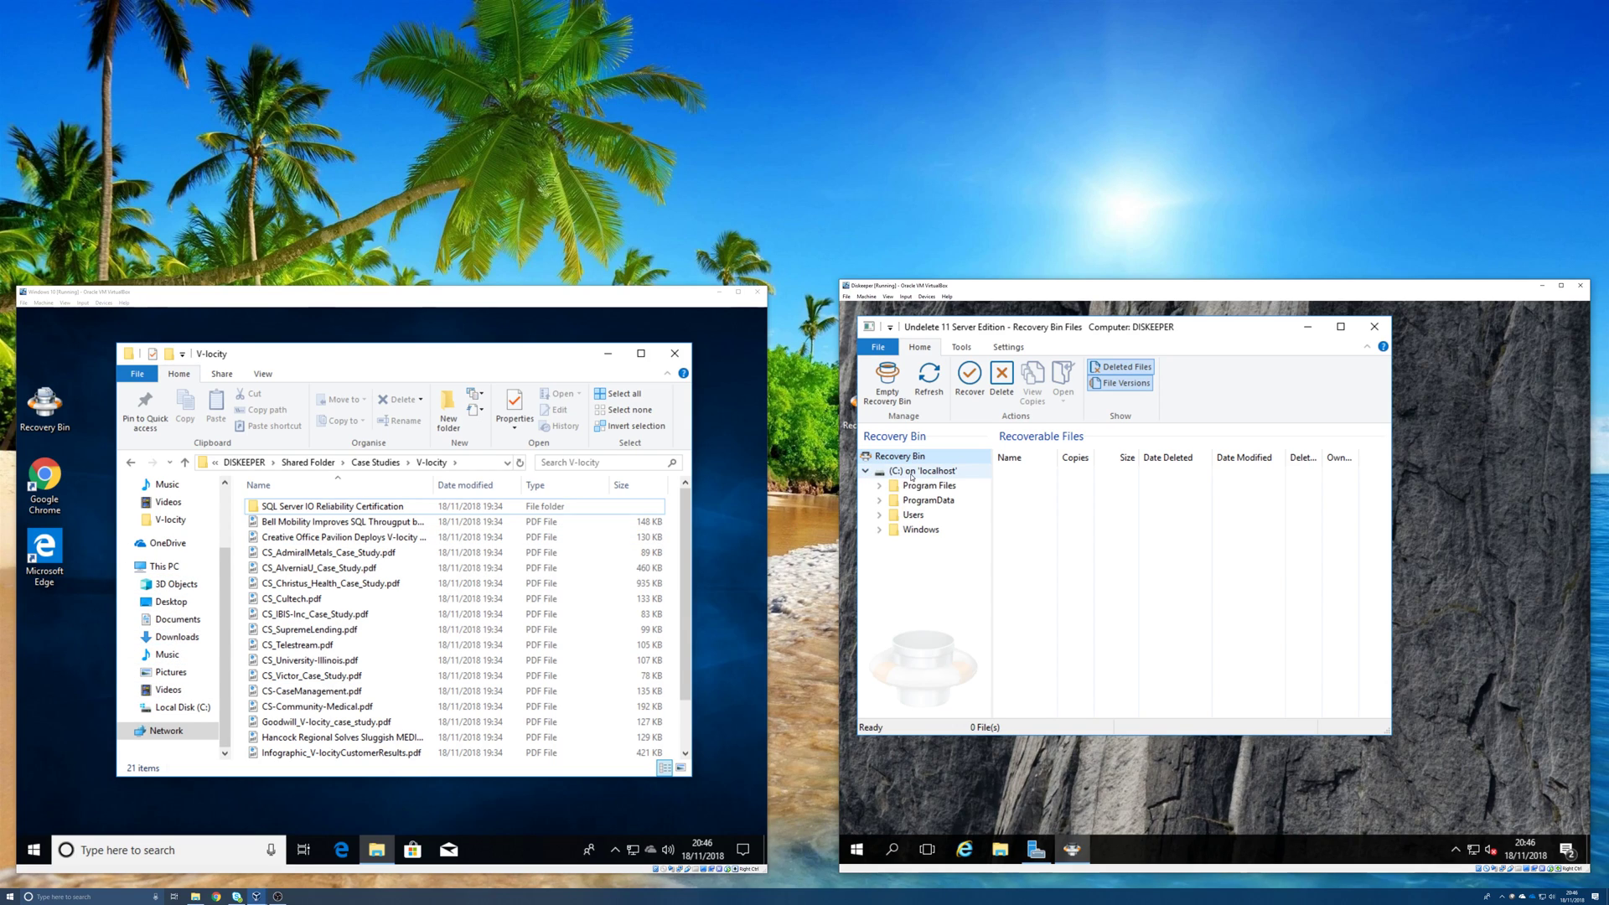
{"action": "left_click", "coordinate": [879, 514]}
{"action": "left_click", "coordinate": [893, 529]}
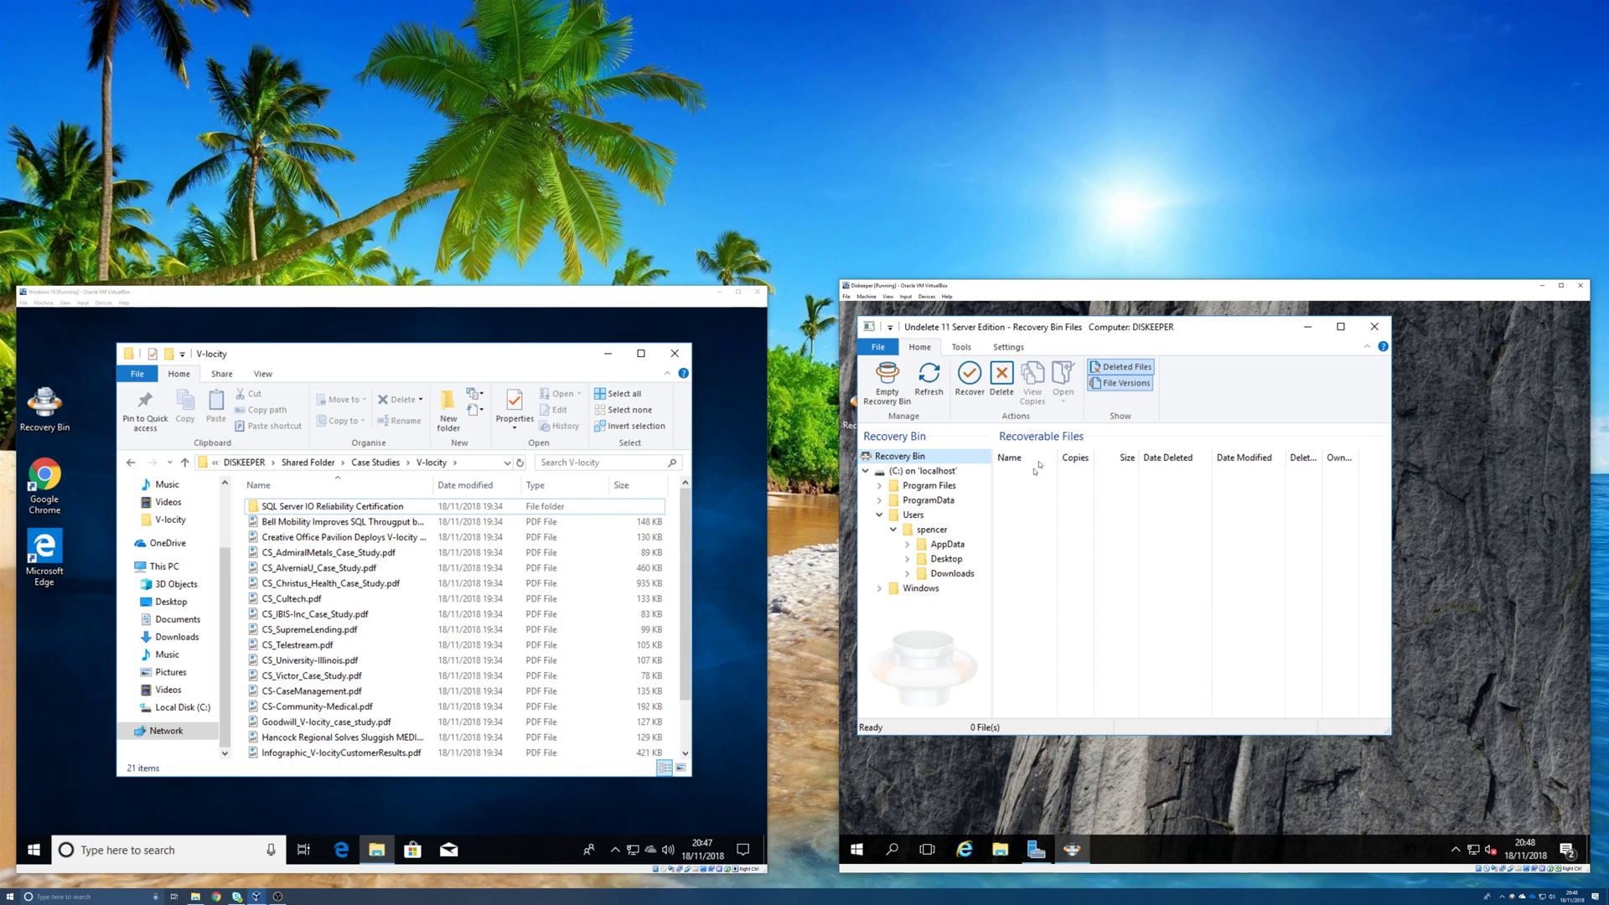
Open the file version settings in the Recovery Bin properties and try adjusting the limit on versions kept per file.
{"action": "left_click", "coordinate": [1008, 348]}
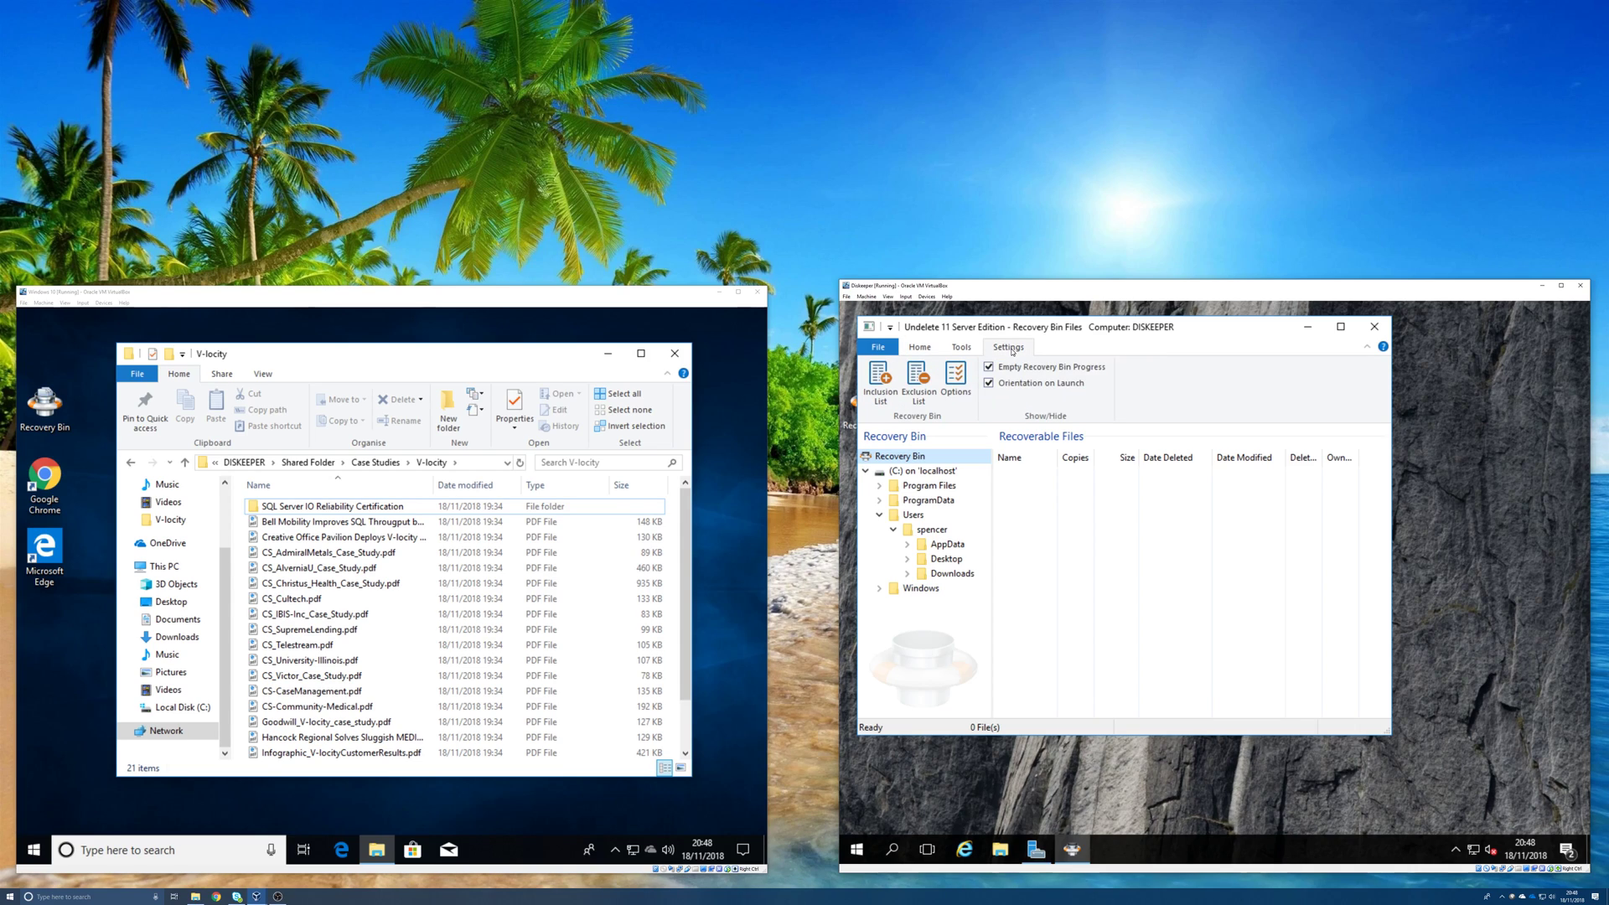
{"action": "left_click", "coordinate": [961, 349]}
{"action": "left_click", "coordinate": [937, 349]}
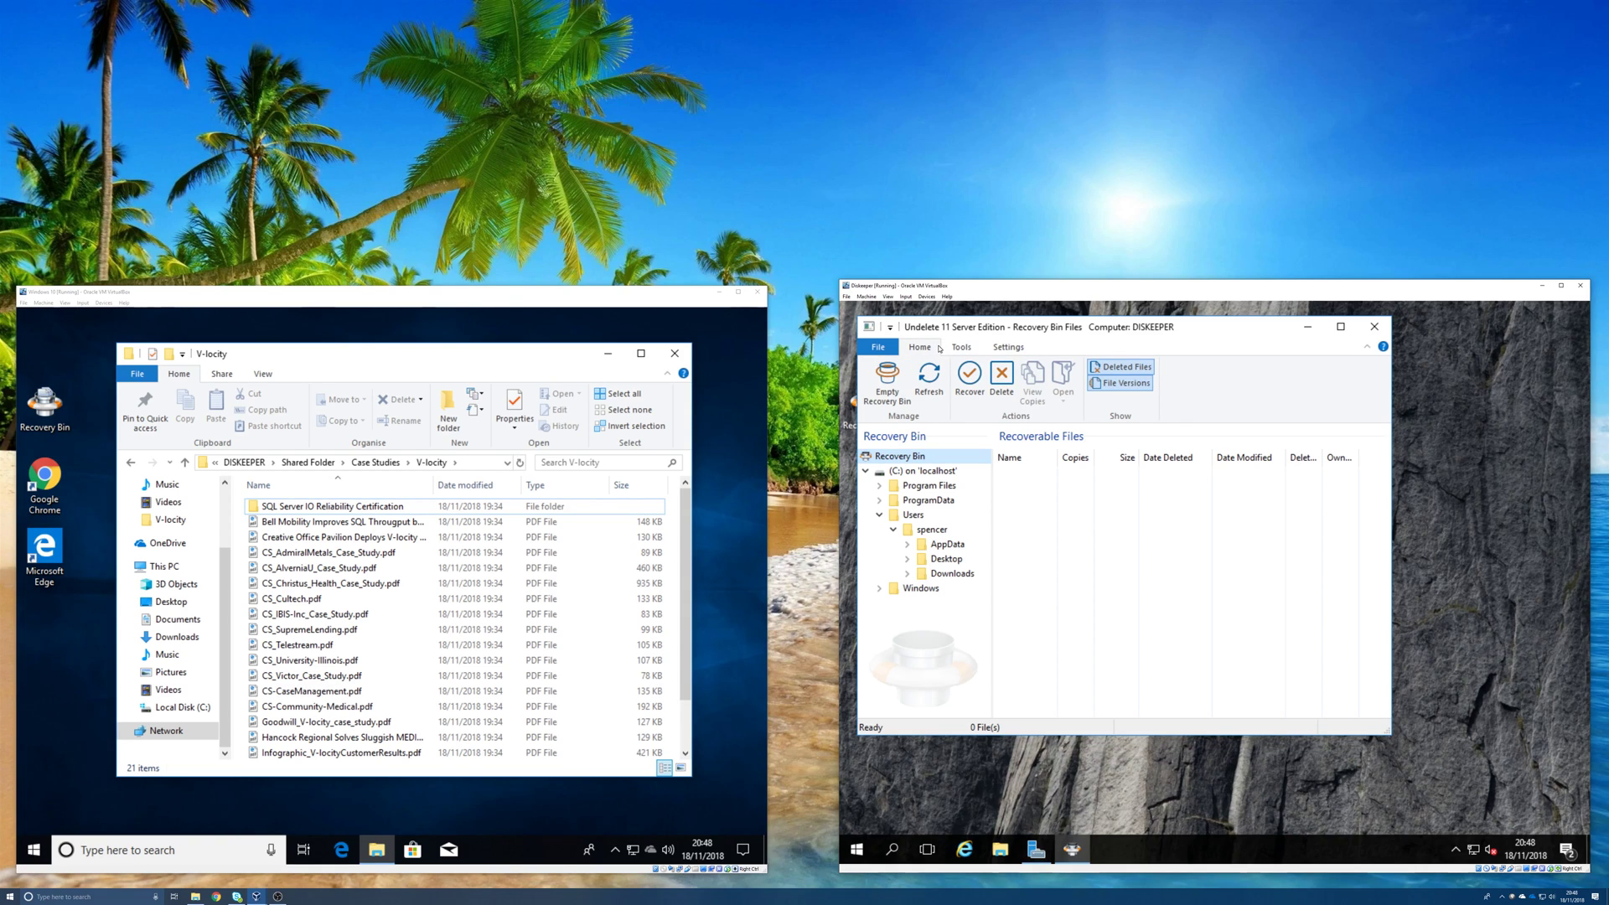
{"action": "left_click", "coordinate": [1012, 348]}
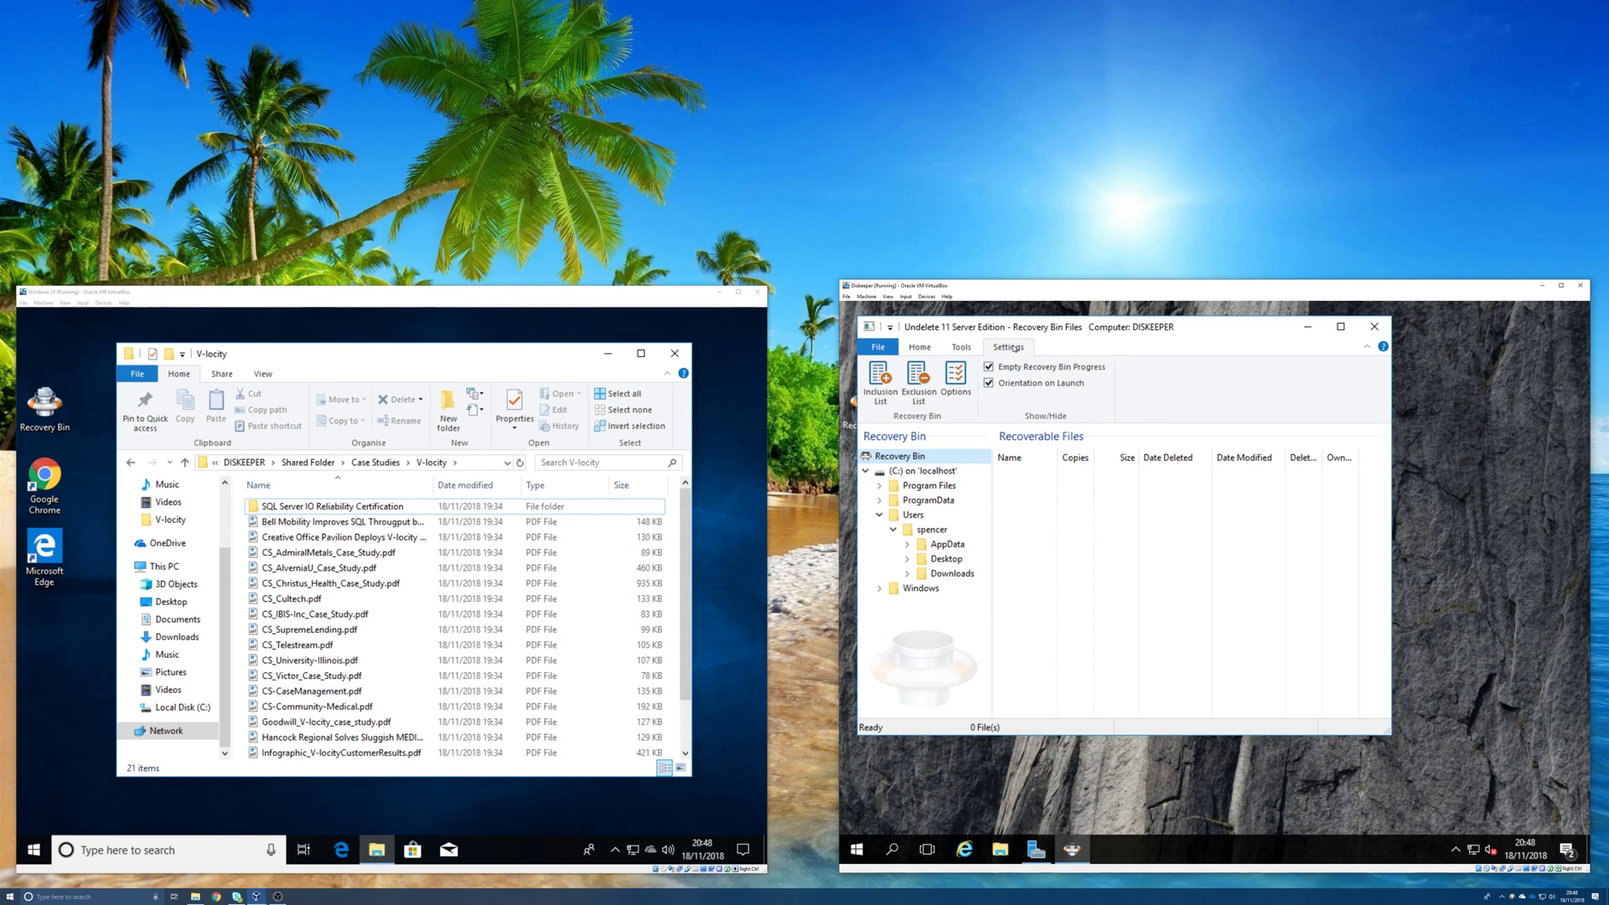
{"action": "left_click", "coordinate": [956, 379]}
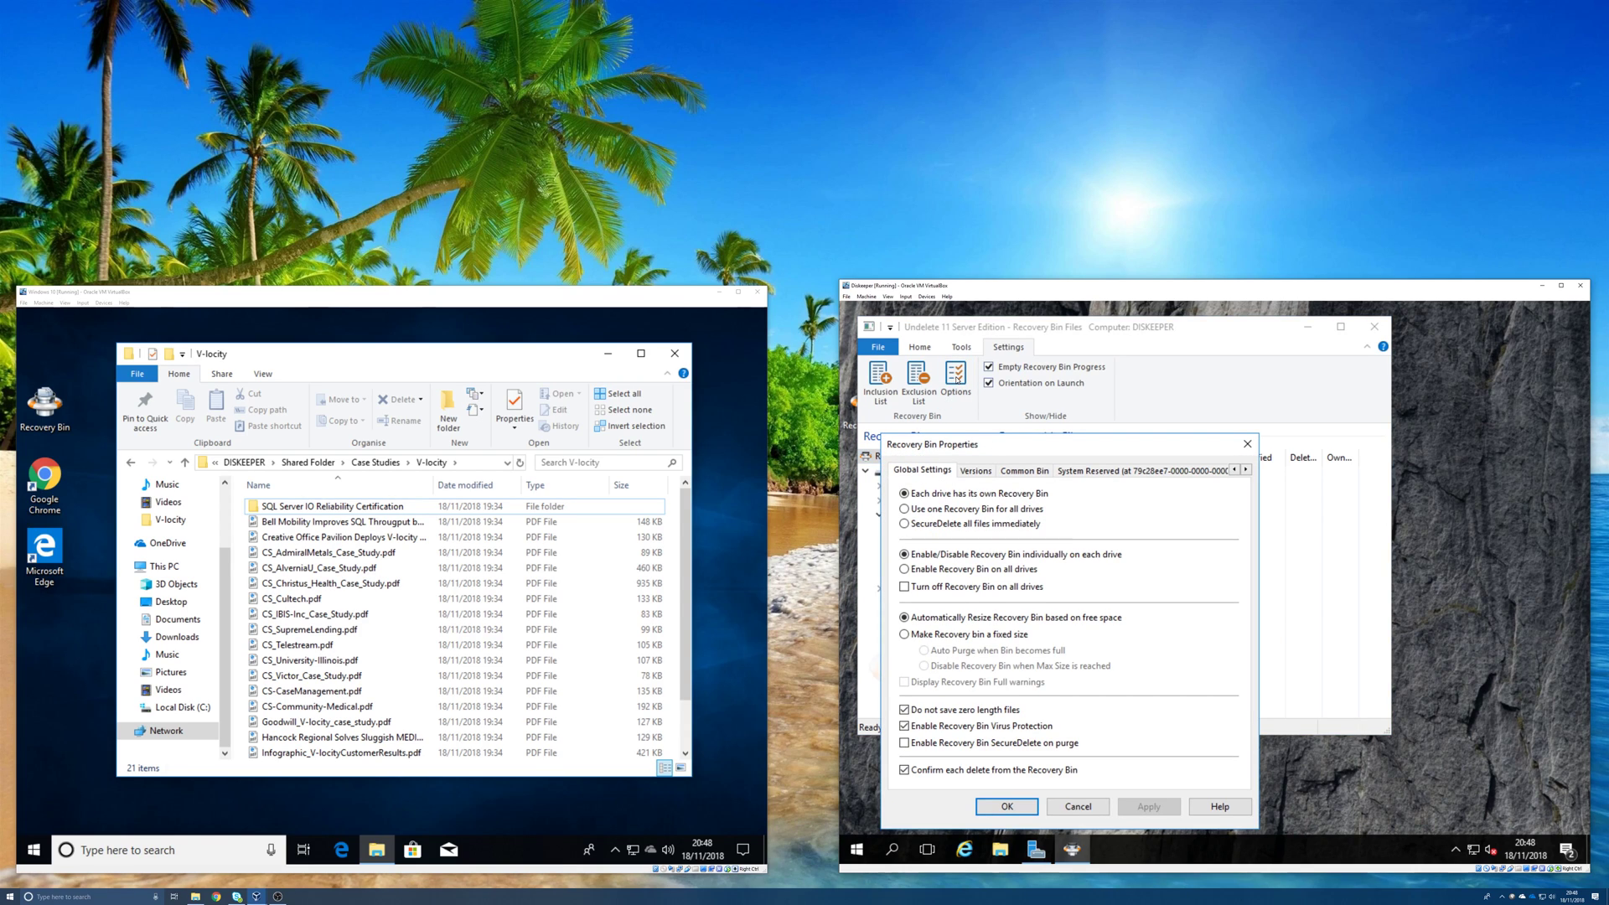
{"action": "left_click_drag", "start_coordinate": [981, 450], "coordinate": [975, 382]}
{"action": "left_click", "coordinate": [972, 404]}
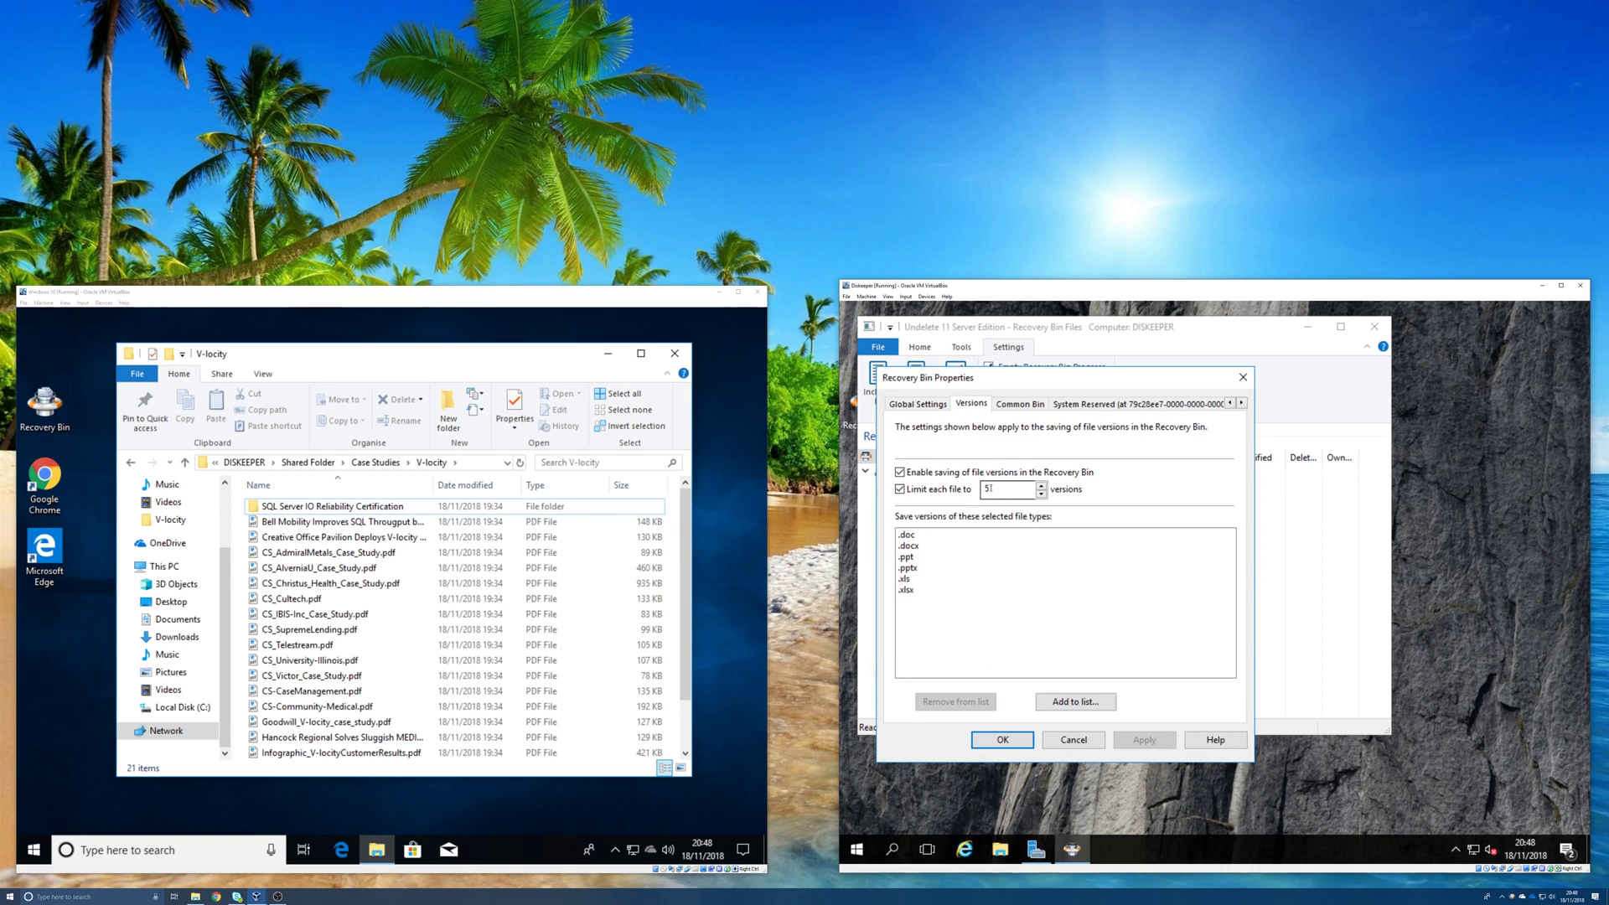
{"action": "left_click", "coordinate": [1042, 486]}
{"action": "left_click", "coordinate": [1041, 495]}
Add .htm to the selected file types for version saving.
{"action": "left_click", "coordinate": [1052, 702]}
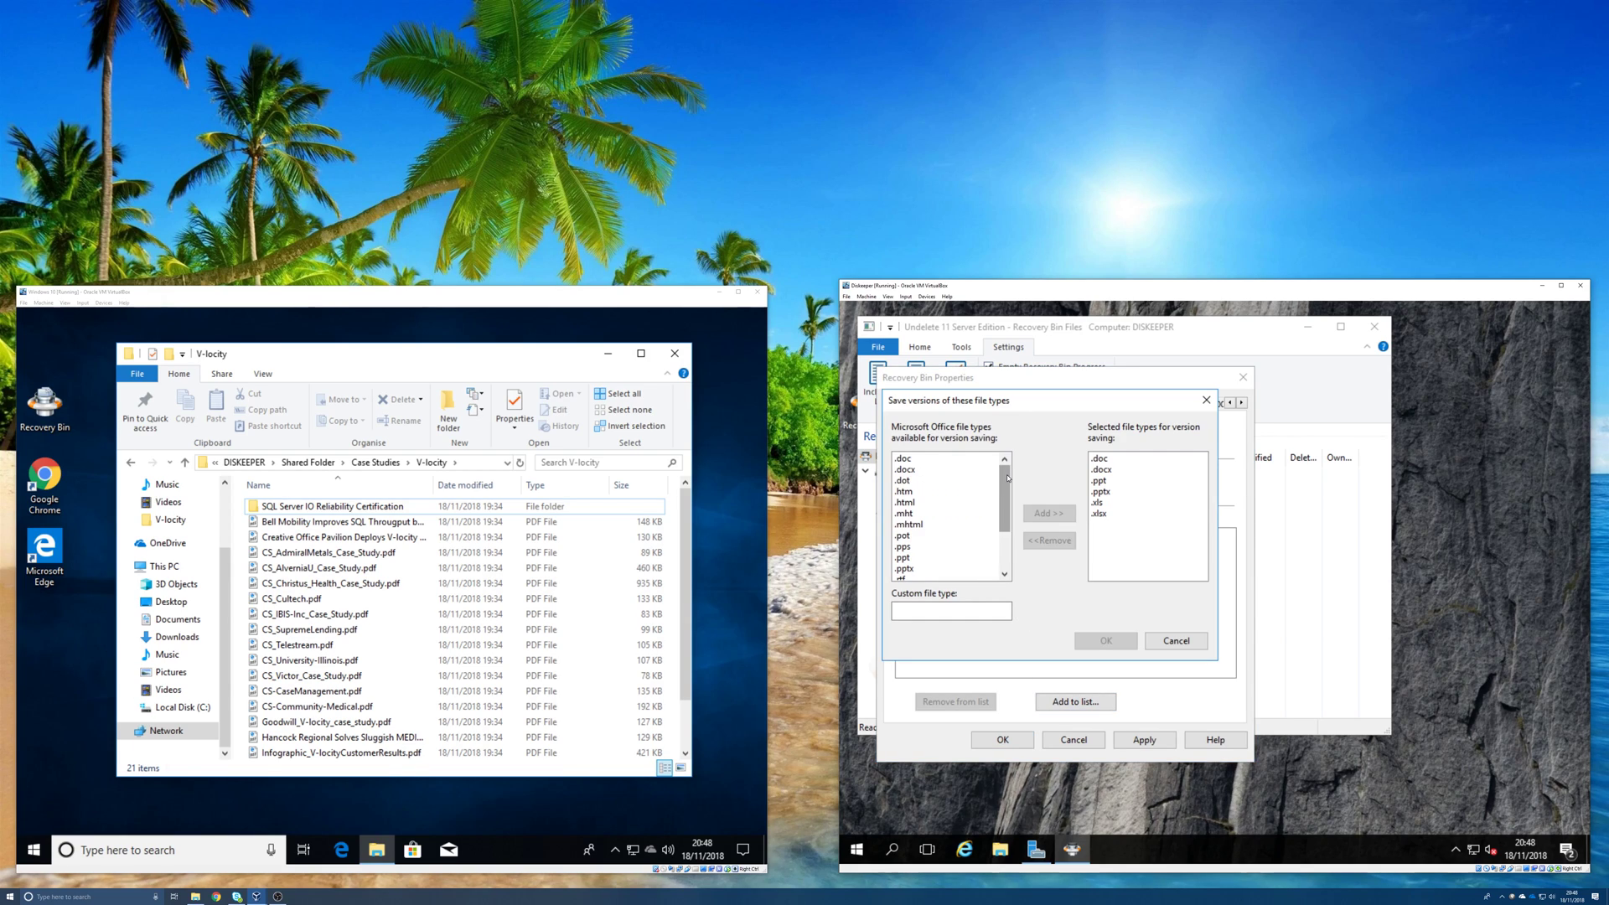
{"action": "mouse_move", "coordinate": [1003, 496]}
{"action": "left_mouse_down"}
{"action": "mouse_move", "coordinate": [1002, 531]}
{"action": "mouse_move", "coordinate": [1004, 482]}
{"action": "left_mouse_up"}
{"action": "left_click", "coordinate": [903, 492]}
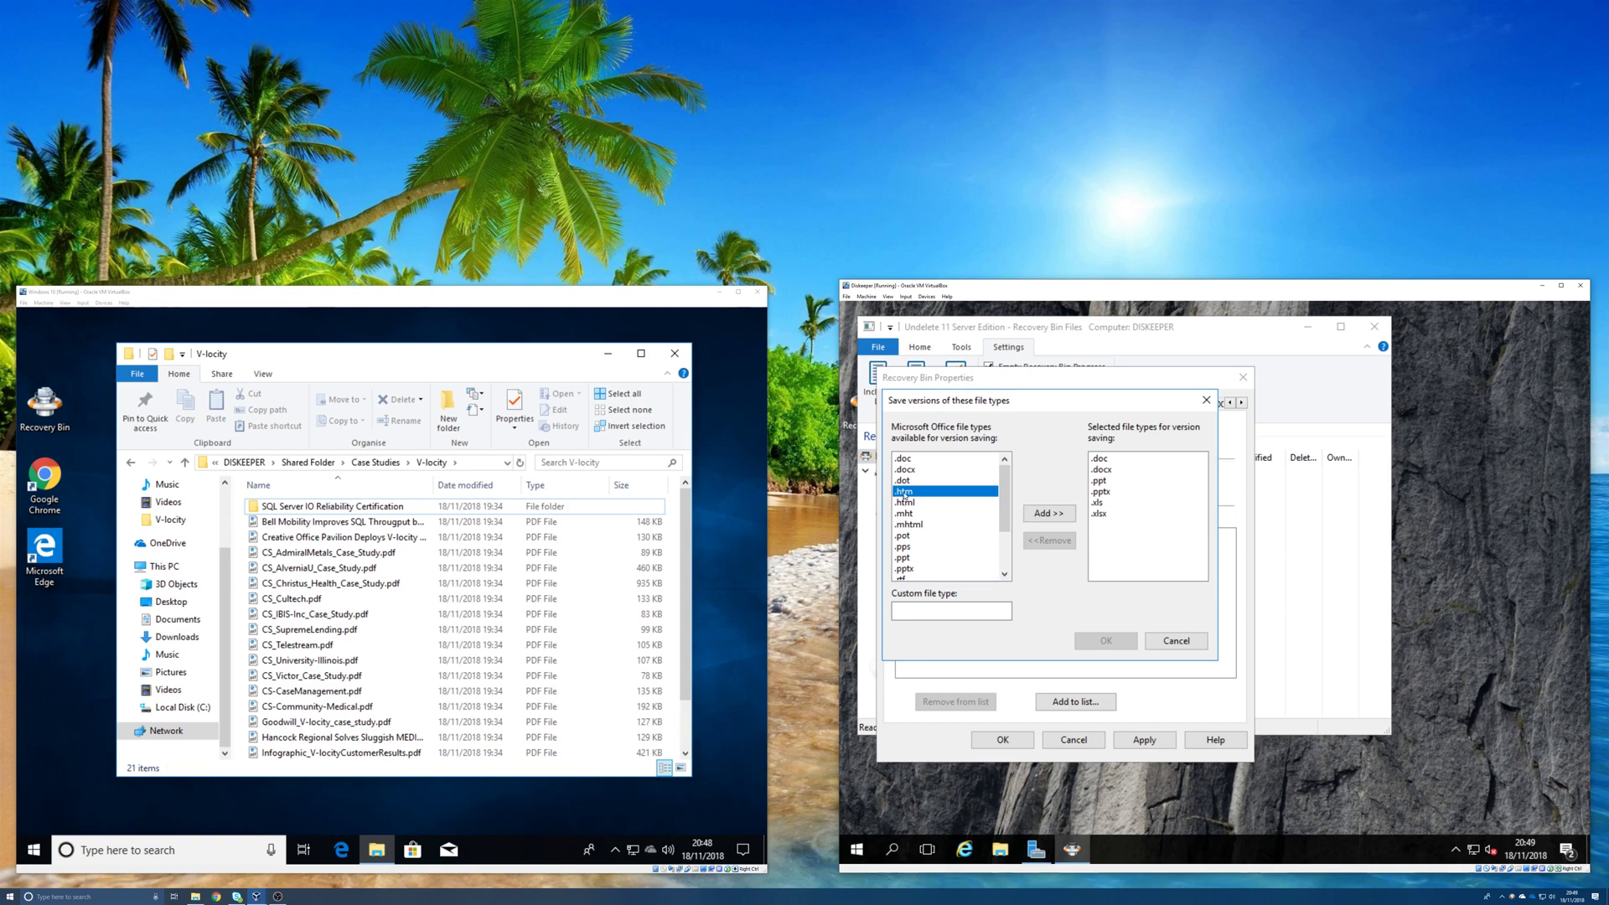
{"action": "left_click", "coordinate": [1048, 513]}
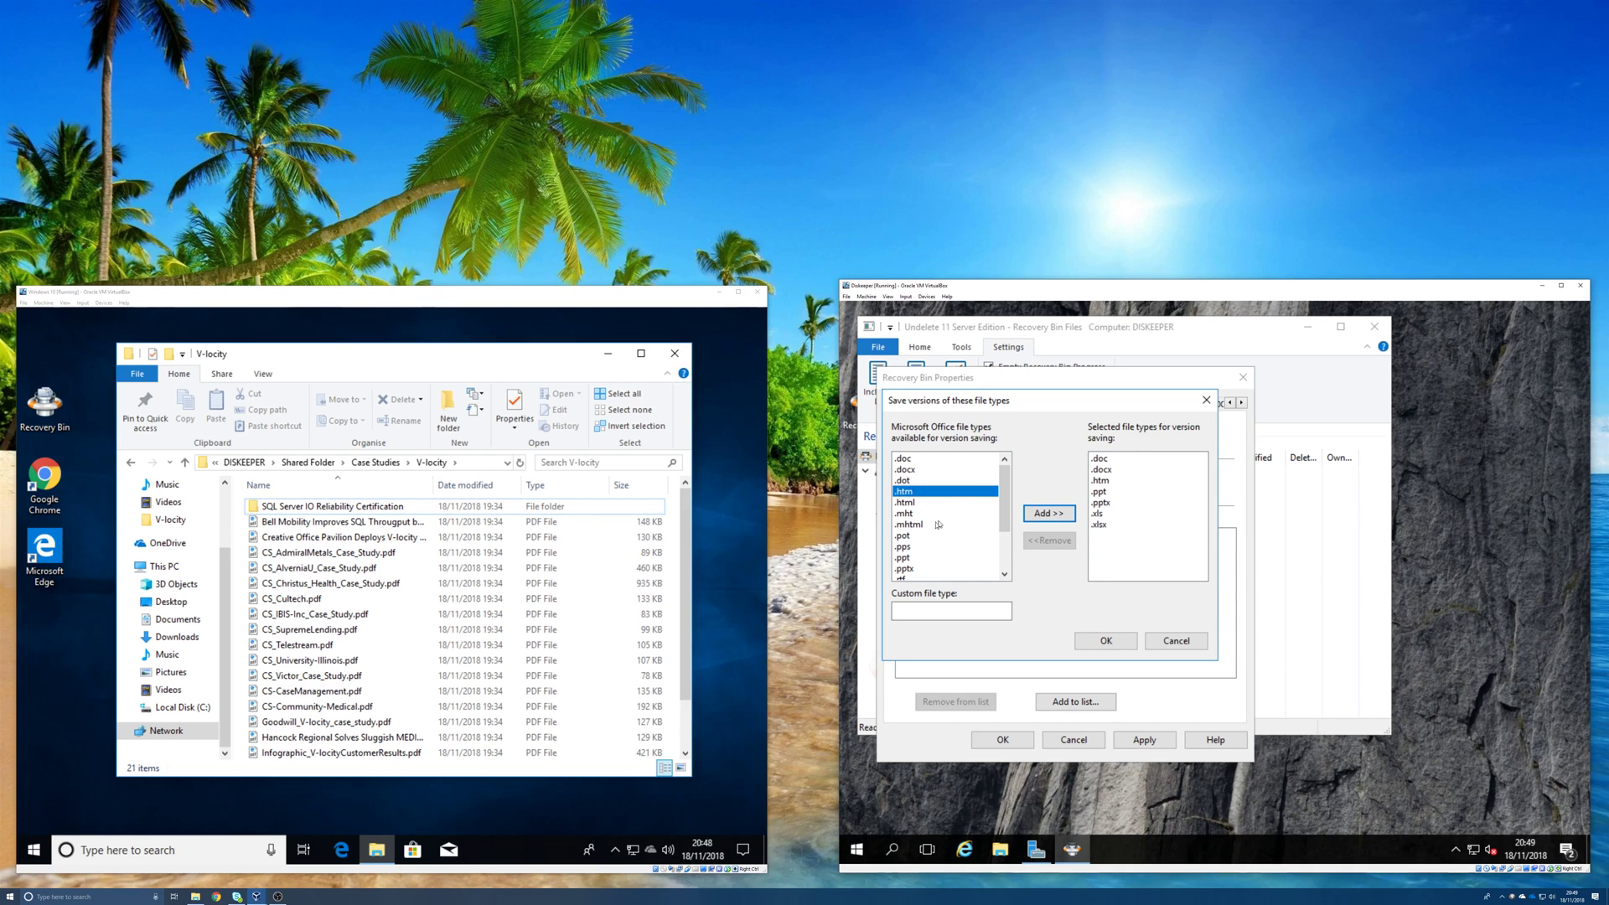
Try adding .pdf as a custom file type for version saving, then discard the file type changes and close the Recovery Bin properties.
{"action": "scroll", "coordinate": [1001, 494], "scroll_direction": "down", "scroll_amount": 2}
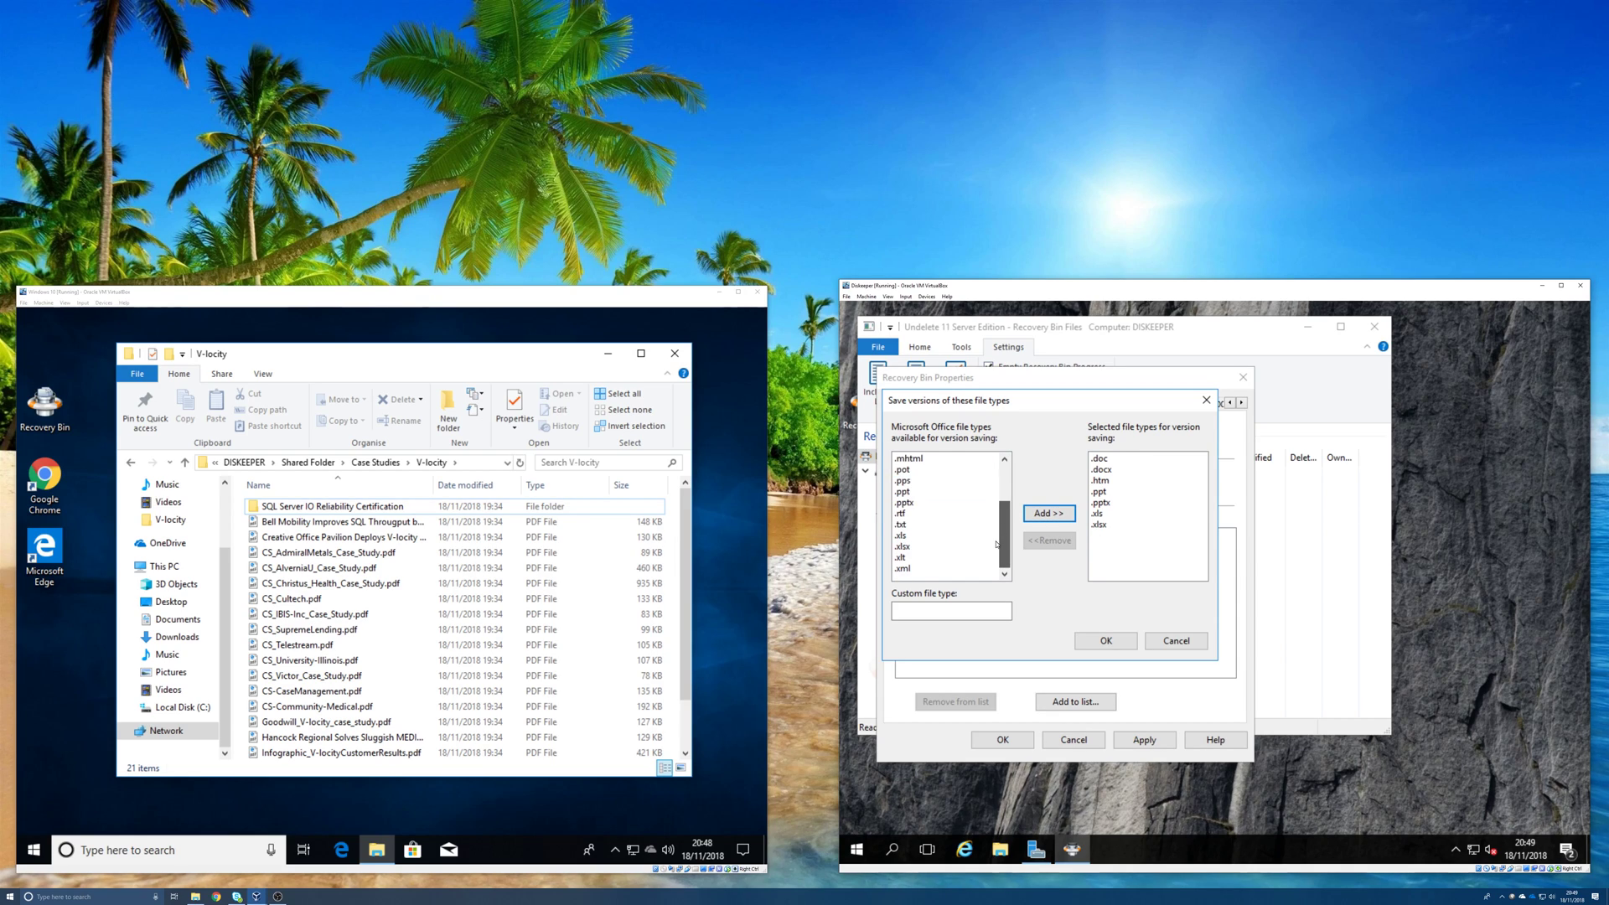
{"action": "left_click", "coordinate": [929, 609]}
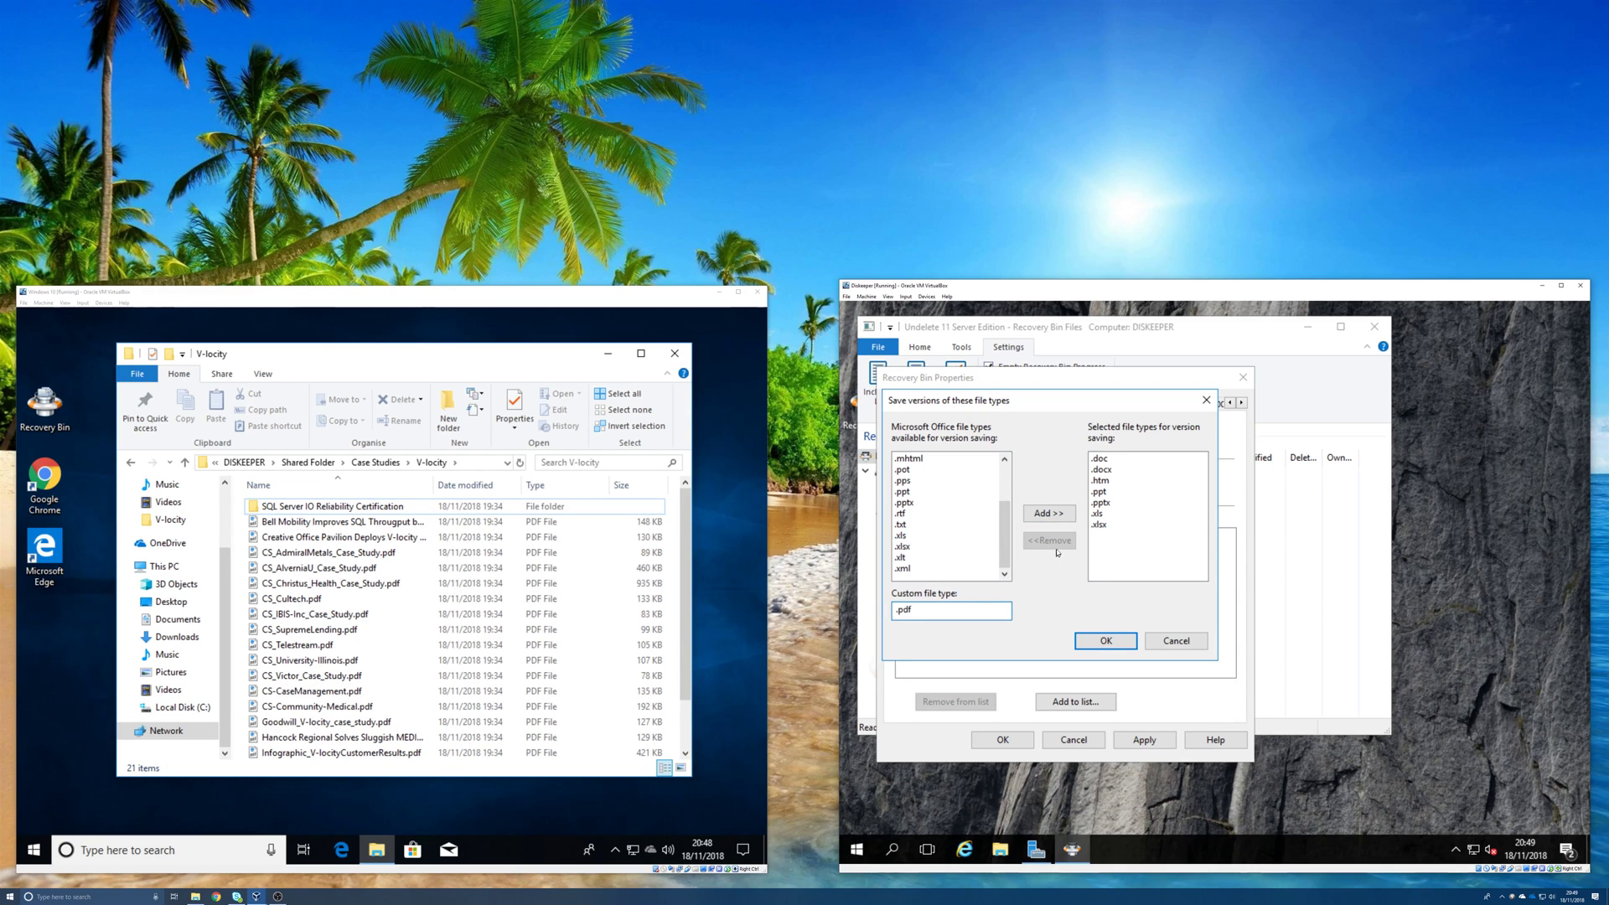
{"action": "left_click", "coordinate": [1050, 513]}
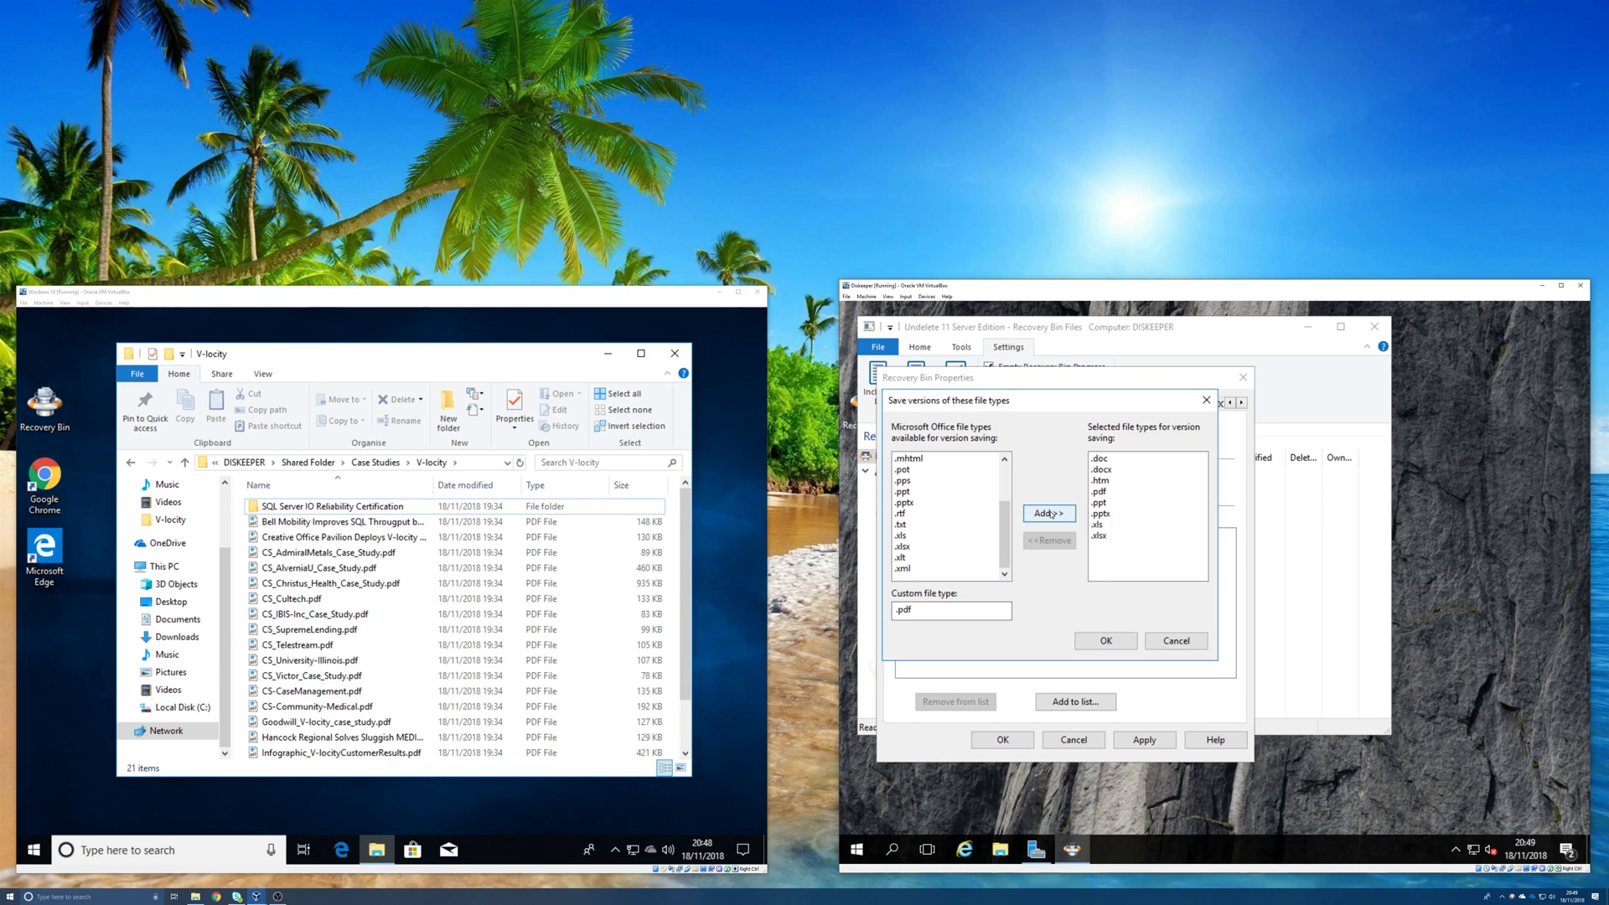
{"action": "left_click", "coordinate": [1100, 493]}
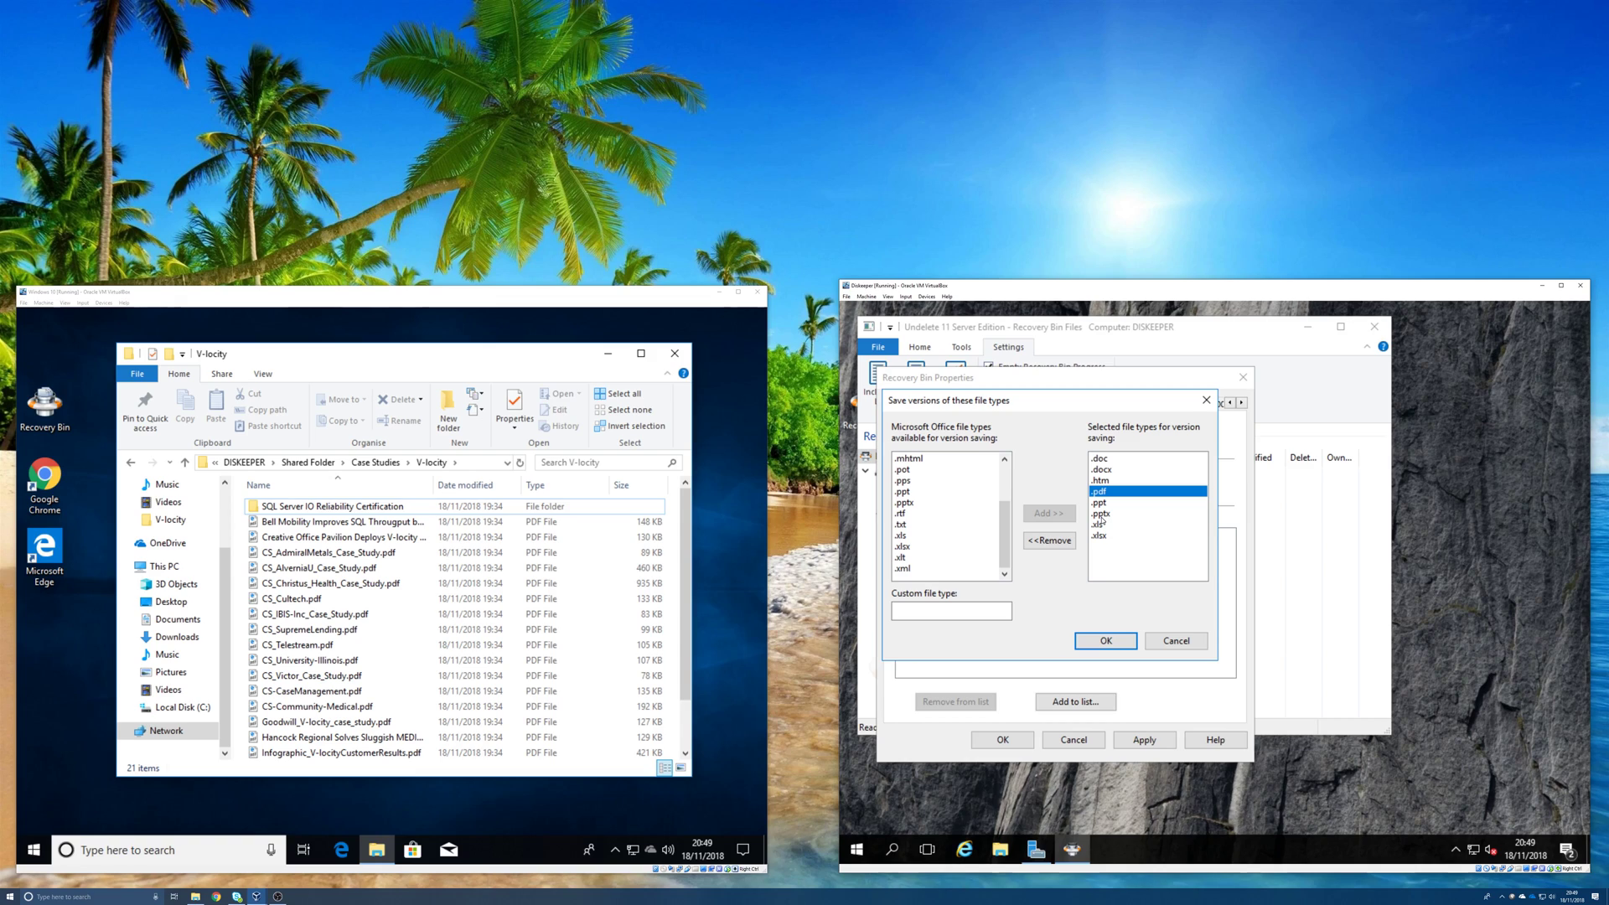
{"action": "left_click", "coordinate": [1149, 640]}
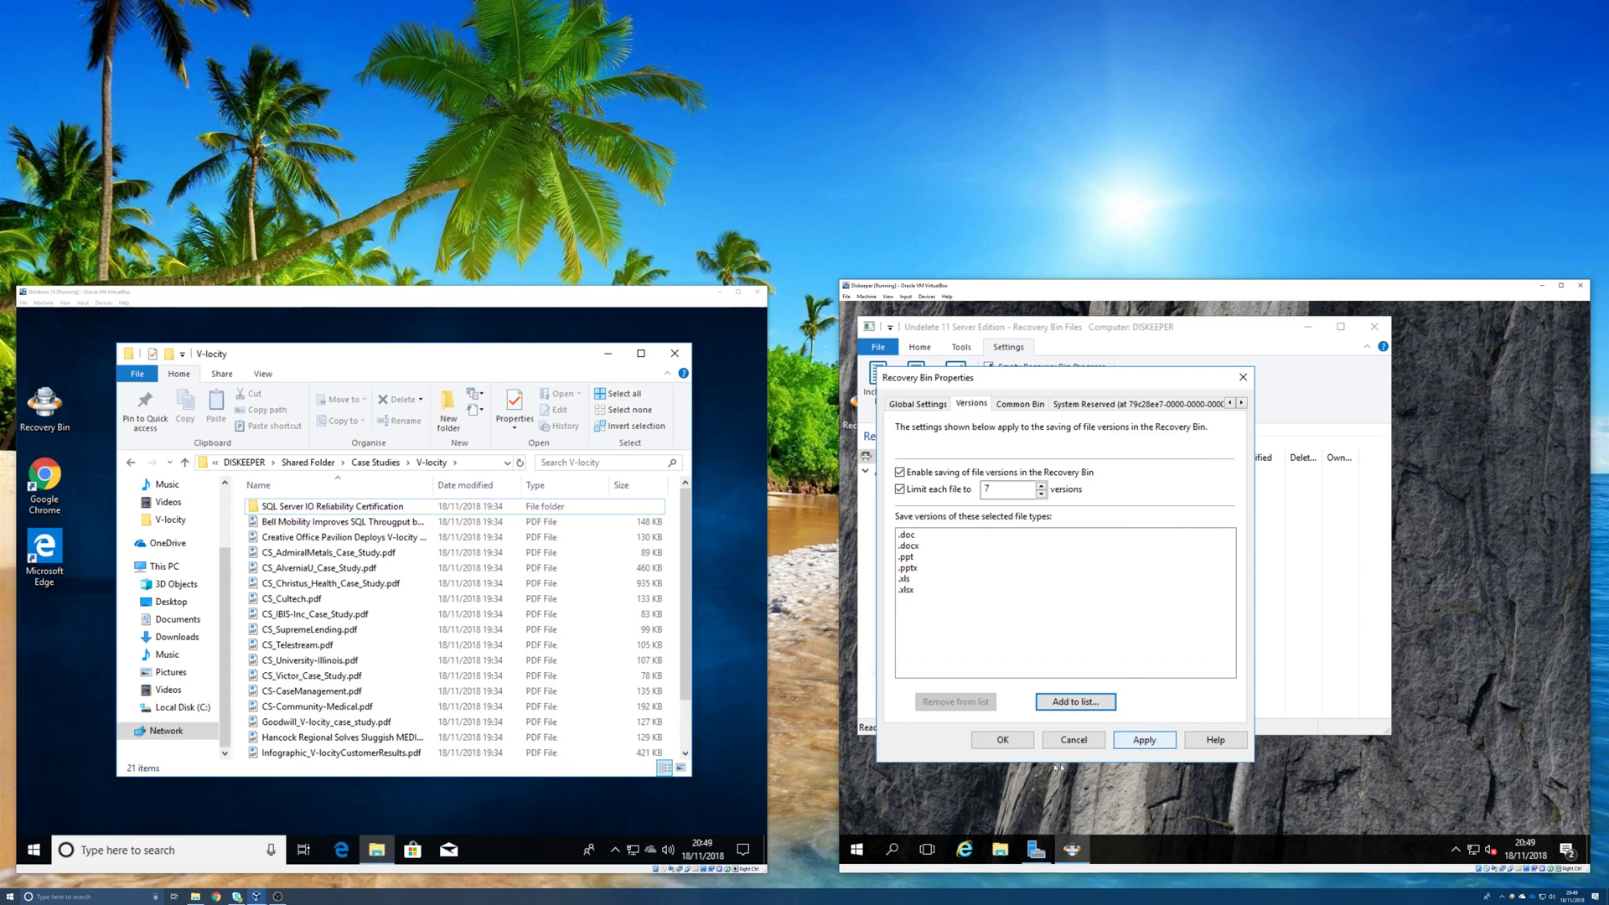
{"action": "left_click", "coordinate": [993, 744]}
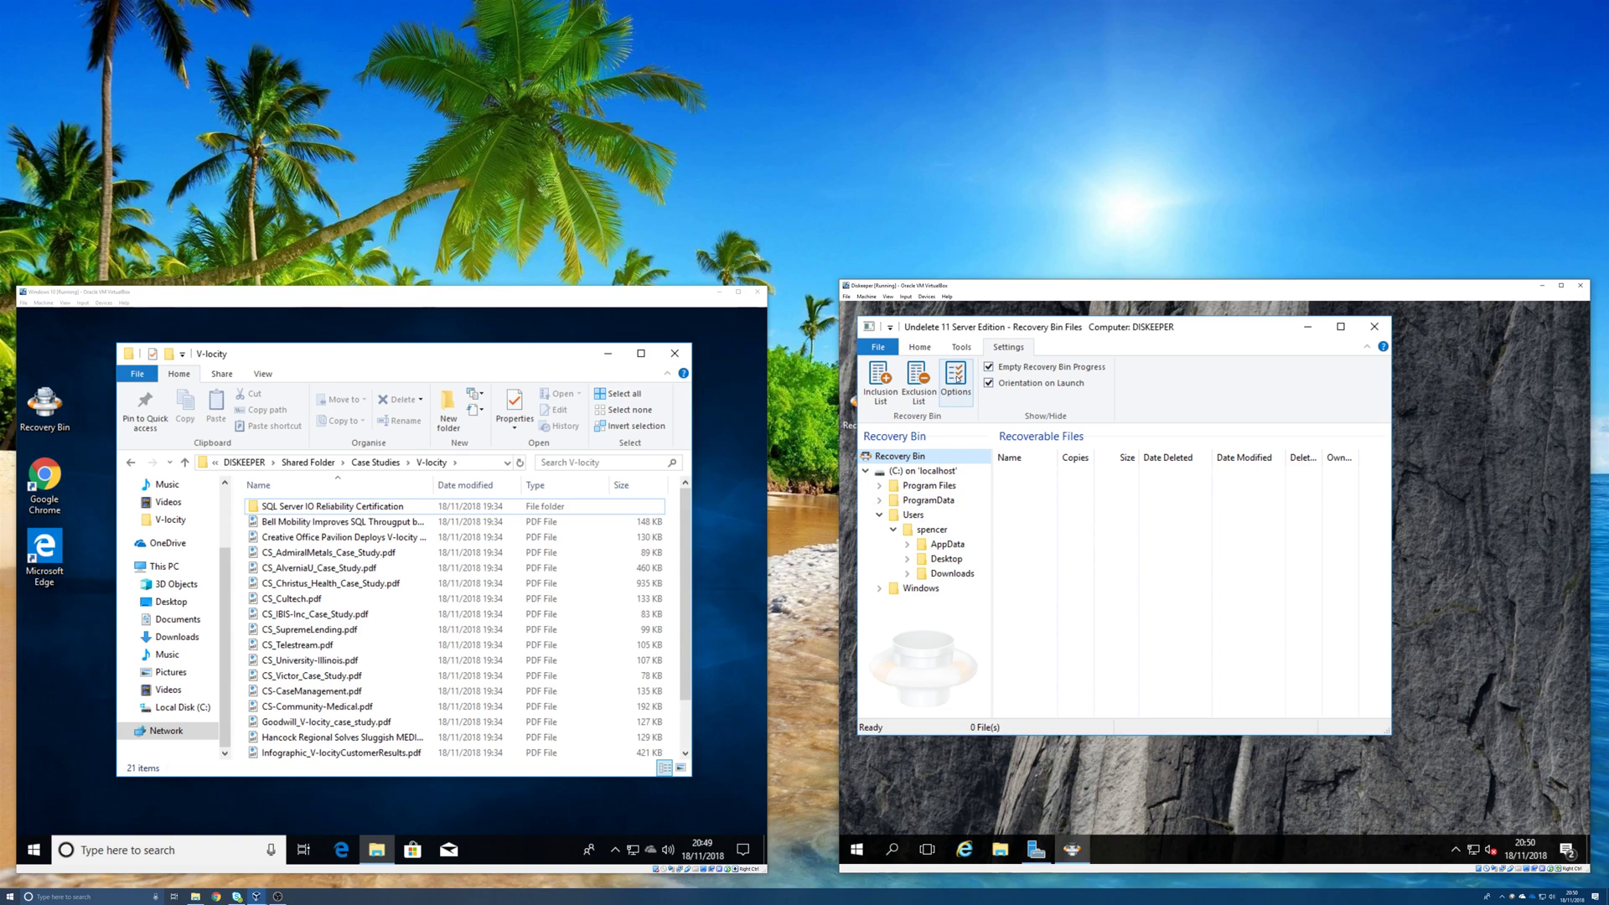
Reopen the Recovery Bin properties, look at the Common Bin settings, and try to apply one Recovery Bin for all drives.
{"action": "left_click", "coordinate": [956, 377]}
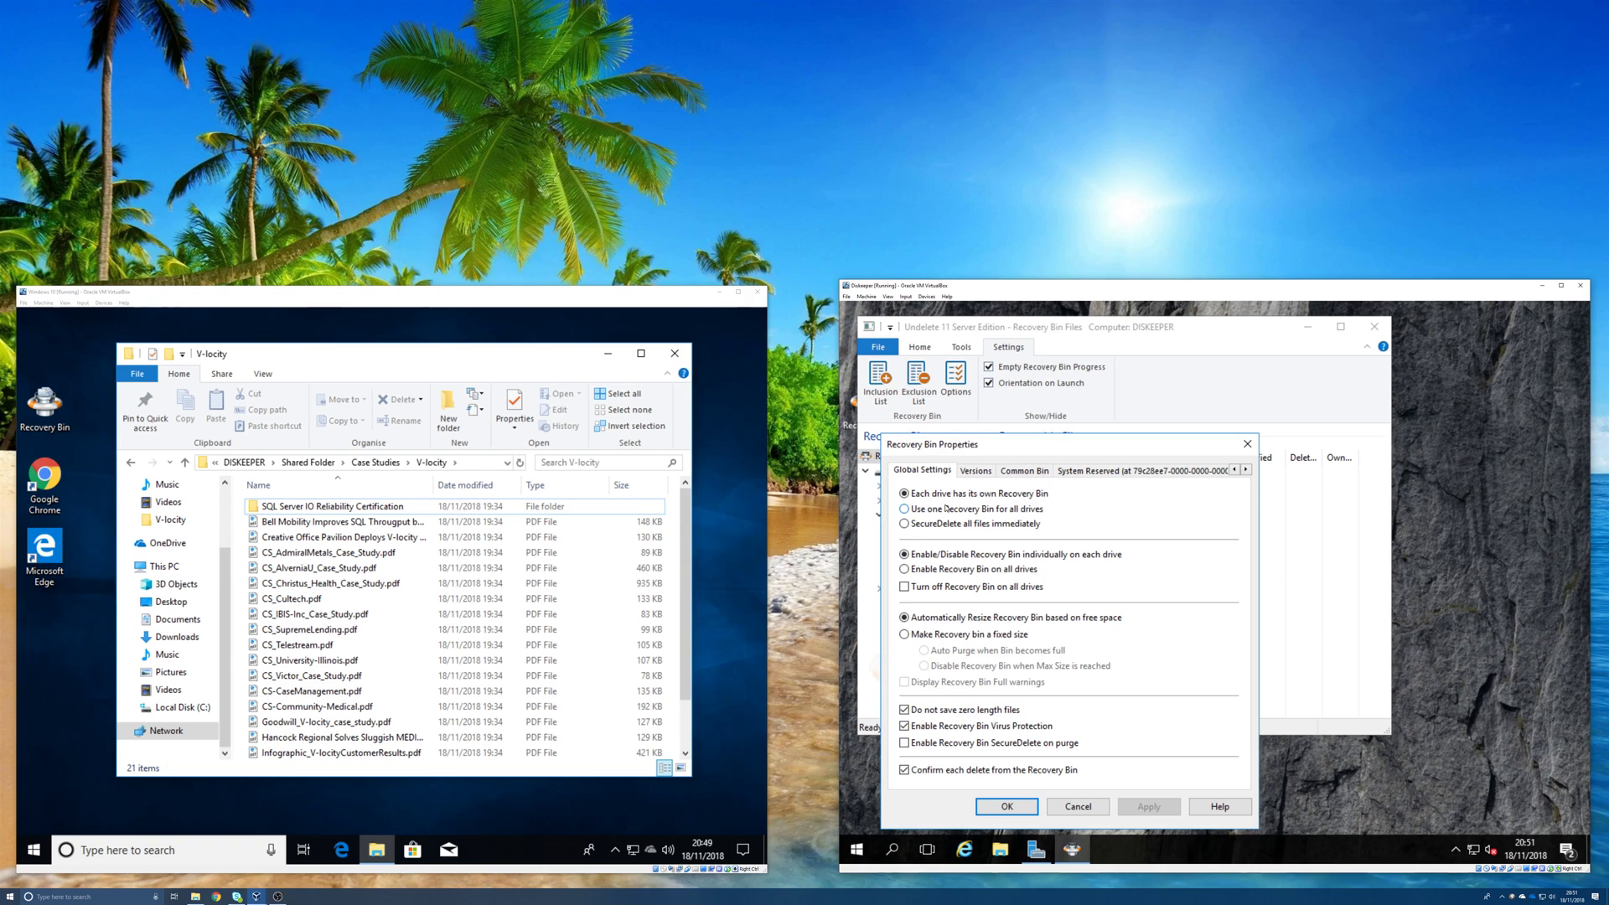
{"action": "left_click", "coordinate": [1023, 471]}
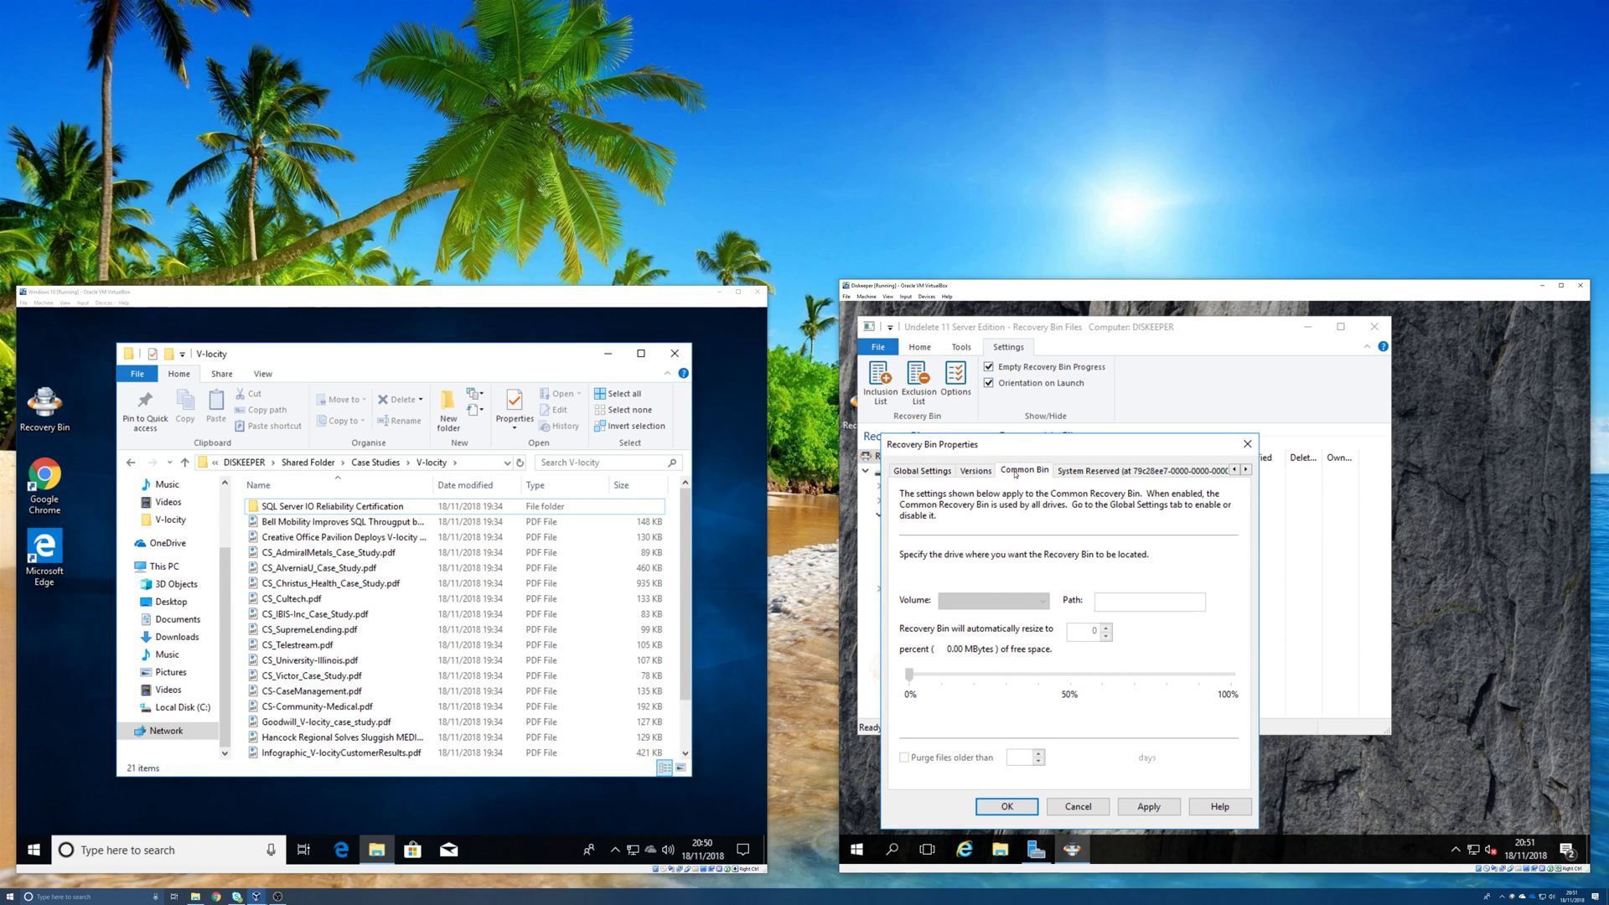
{"action": "left_click", "coordinate": [940, 472]}
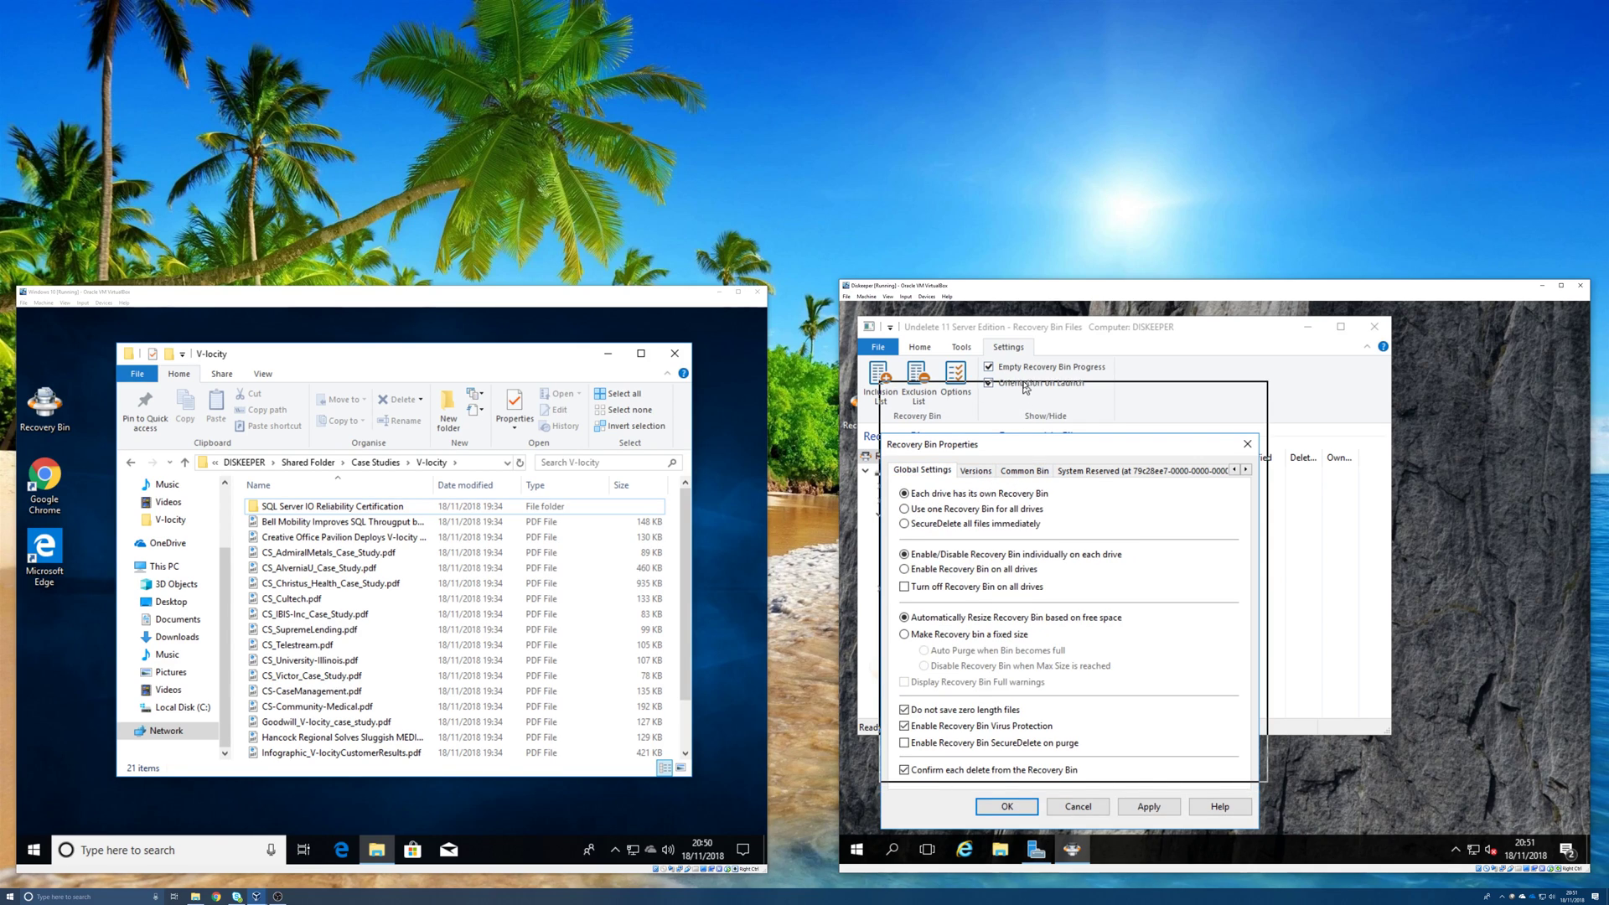
{"action": "left_click_drag", "start_coordinate": [1020, 436], "coordinate": [1024, 384]}
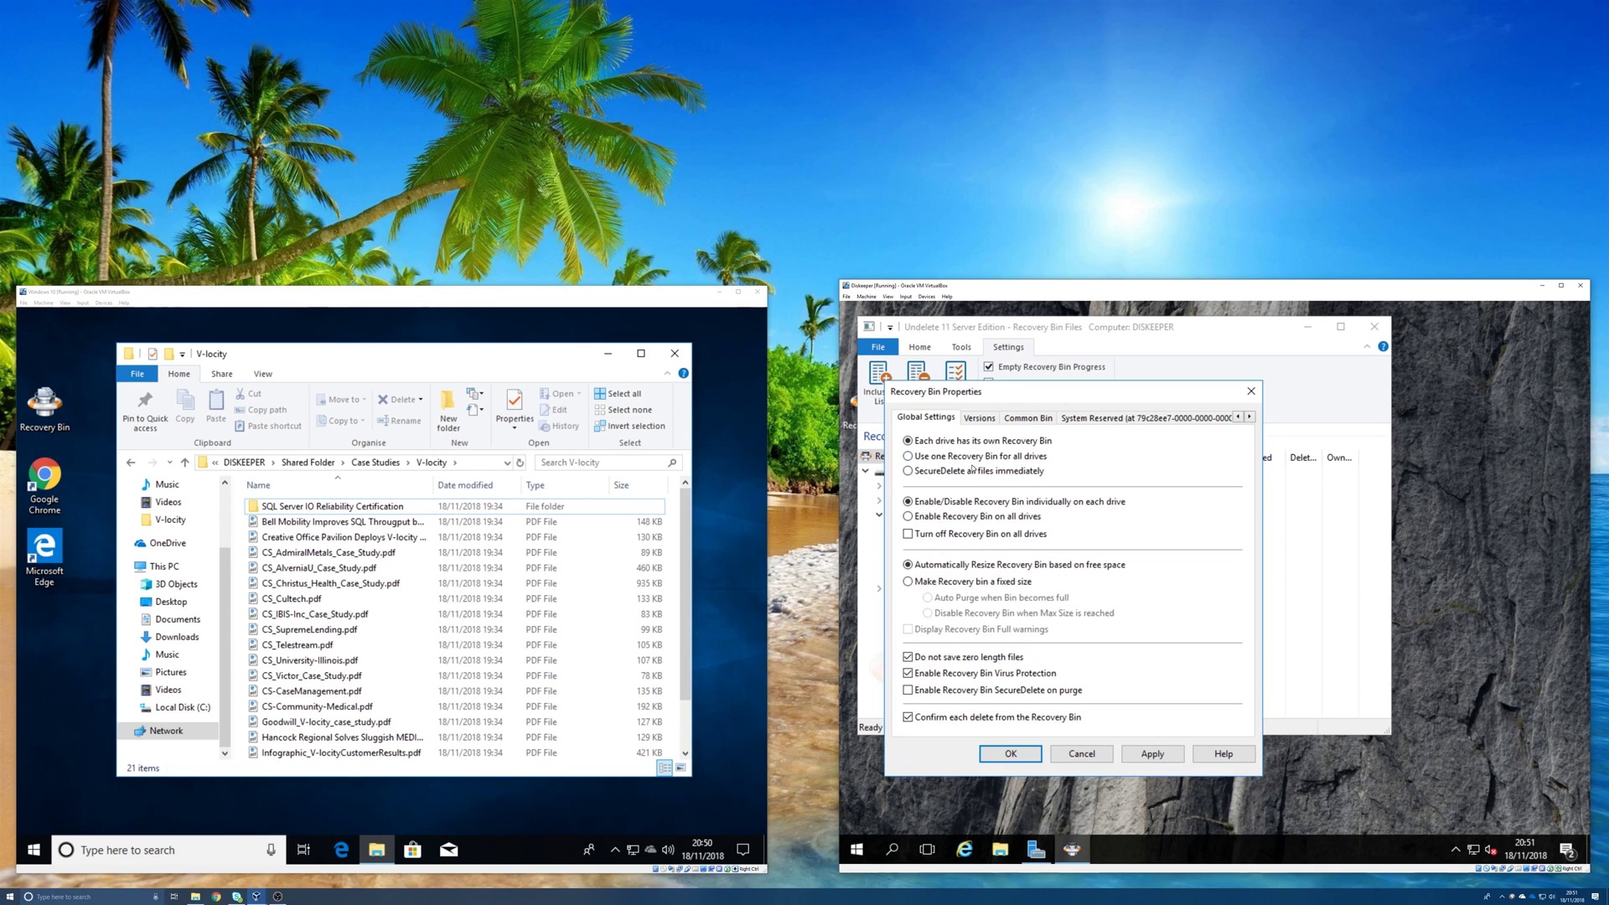
{"action": "left_click", "coordinate": [913, 457]}
{"action": "left_click", "coordinate": [1133, 753]}
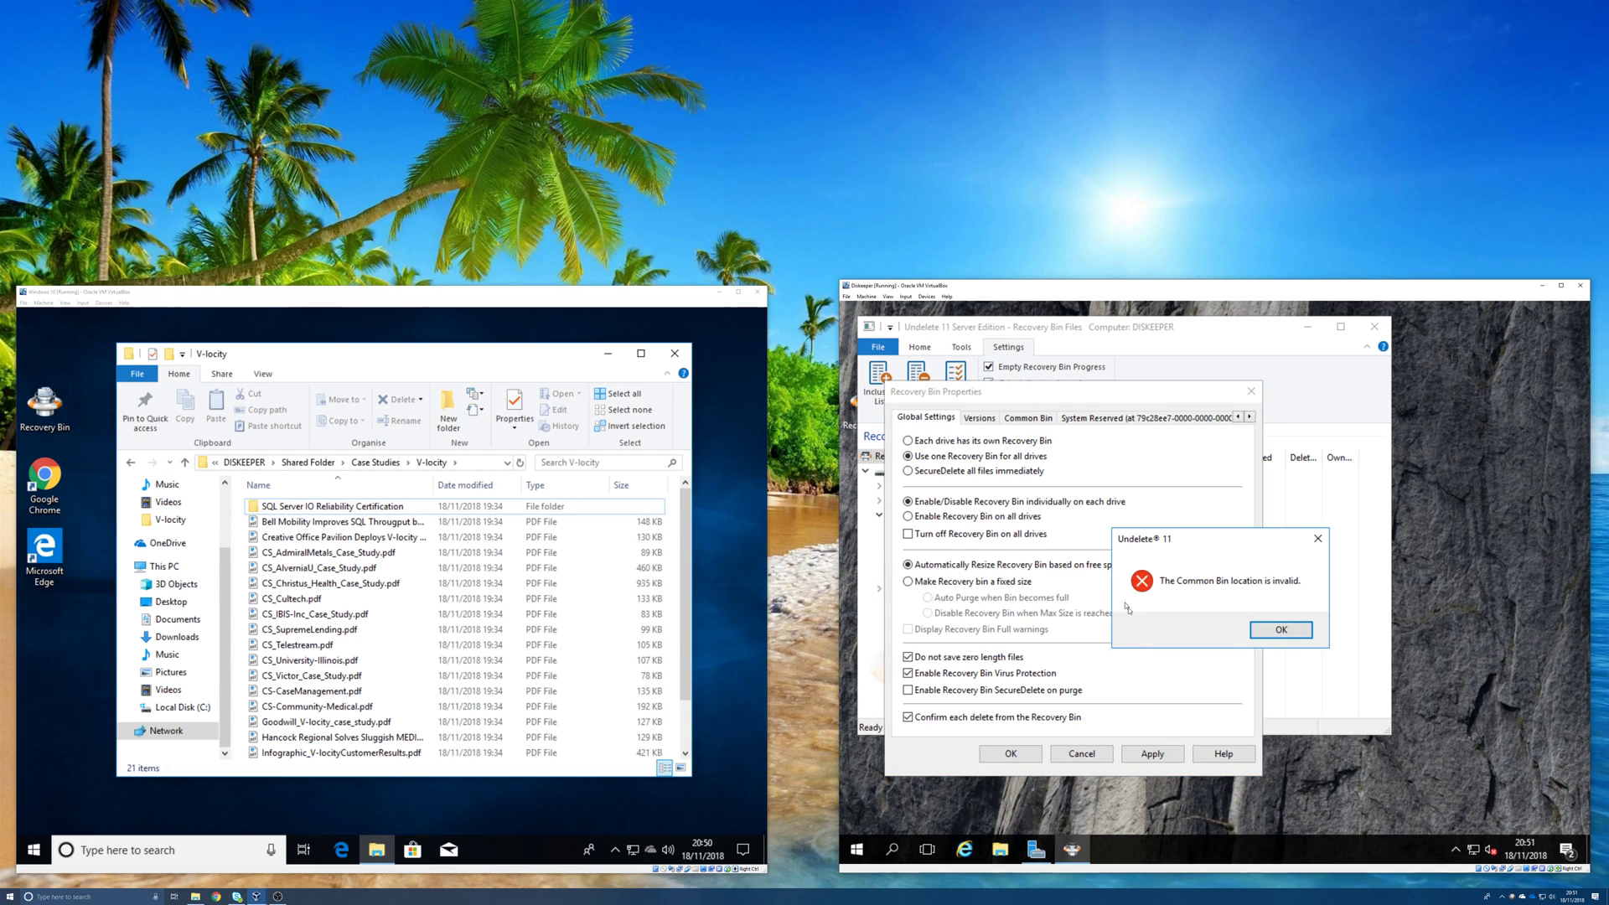
{"action": "left_click", "coordinate": [1281, 630]}
Try choosing C: as the volume for the common Recovery Bin, then discard the property changes.
{"action": "left_click", "coordinate": [1029, 417]}
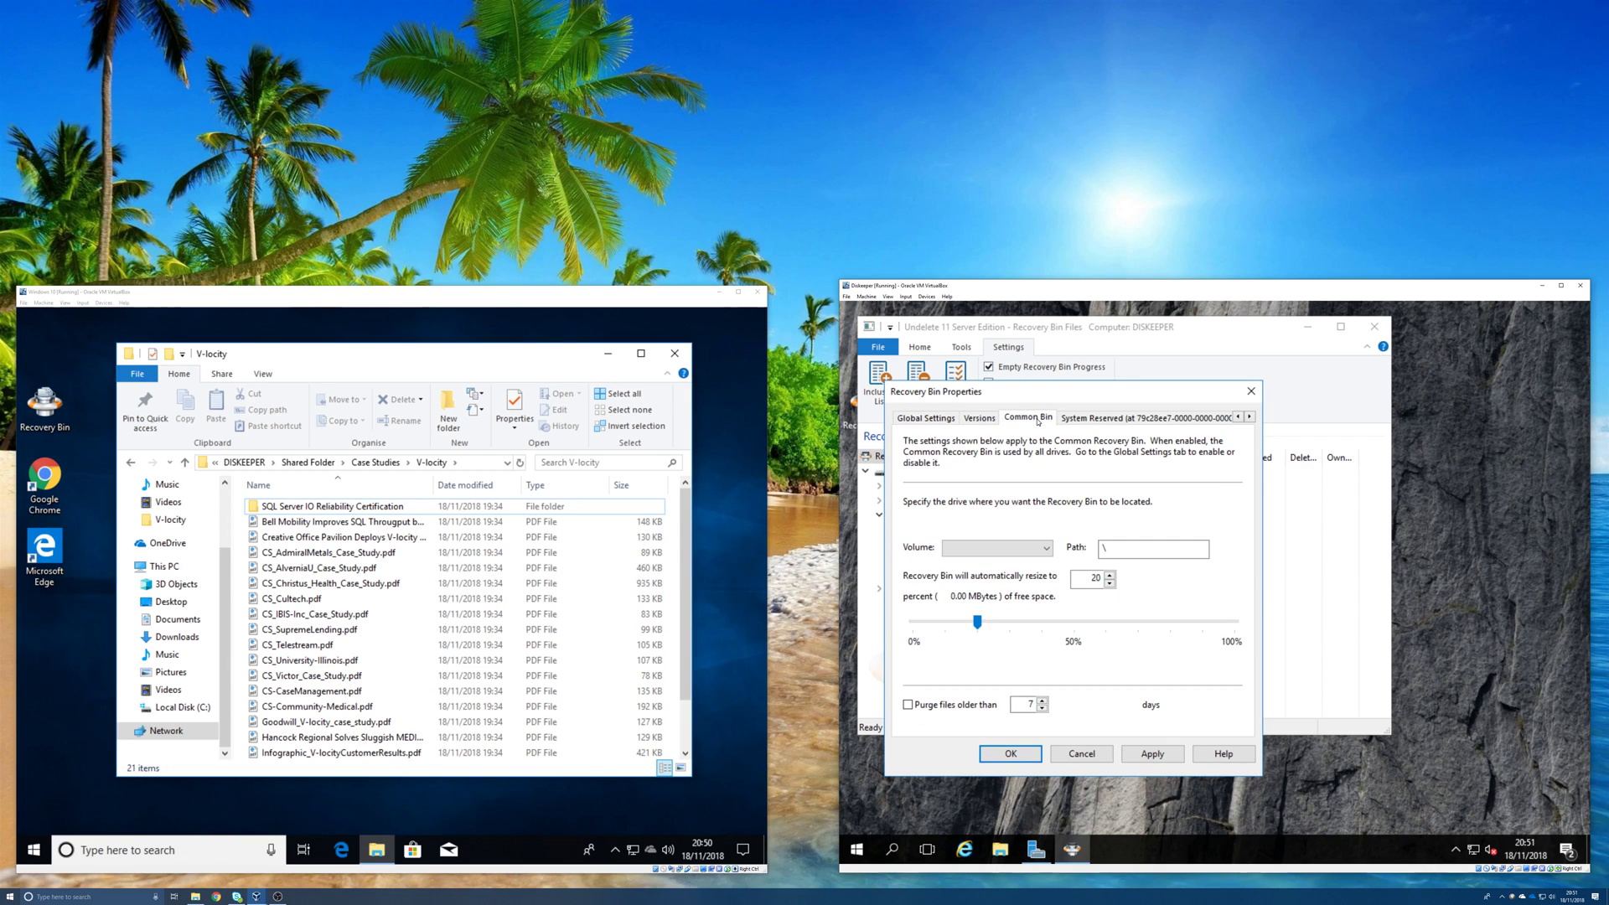
{"action": "left_click", "coordinate": [1041, 548]}
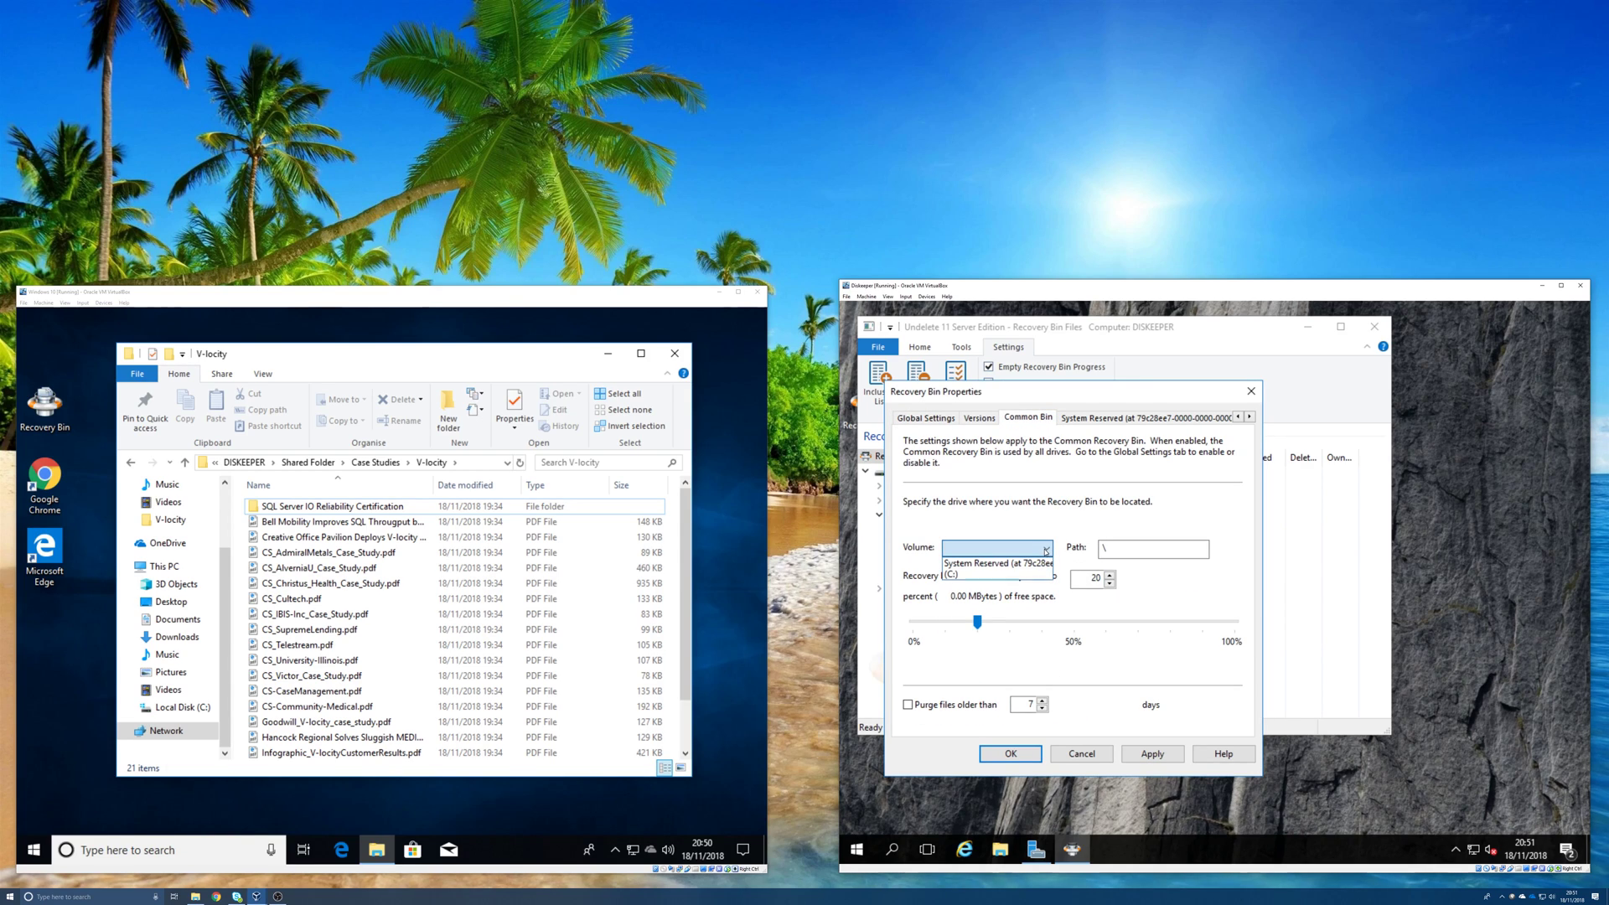
{"action": "left_click", "coordinate": [991, 574]}
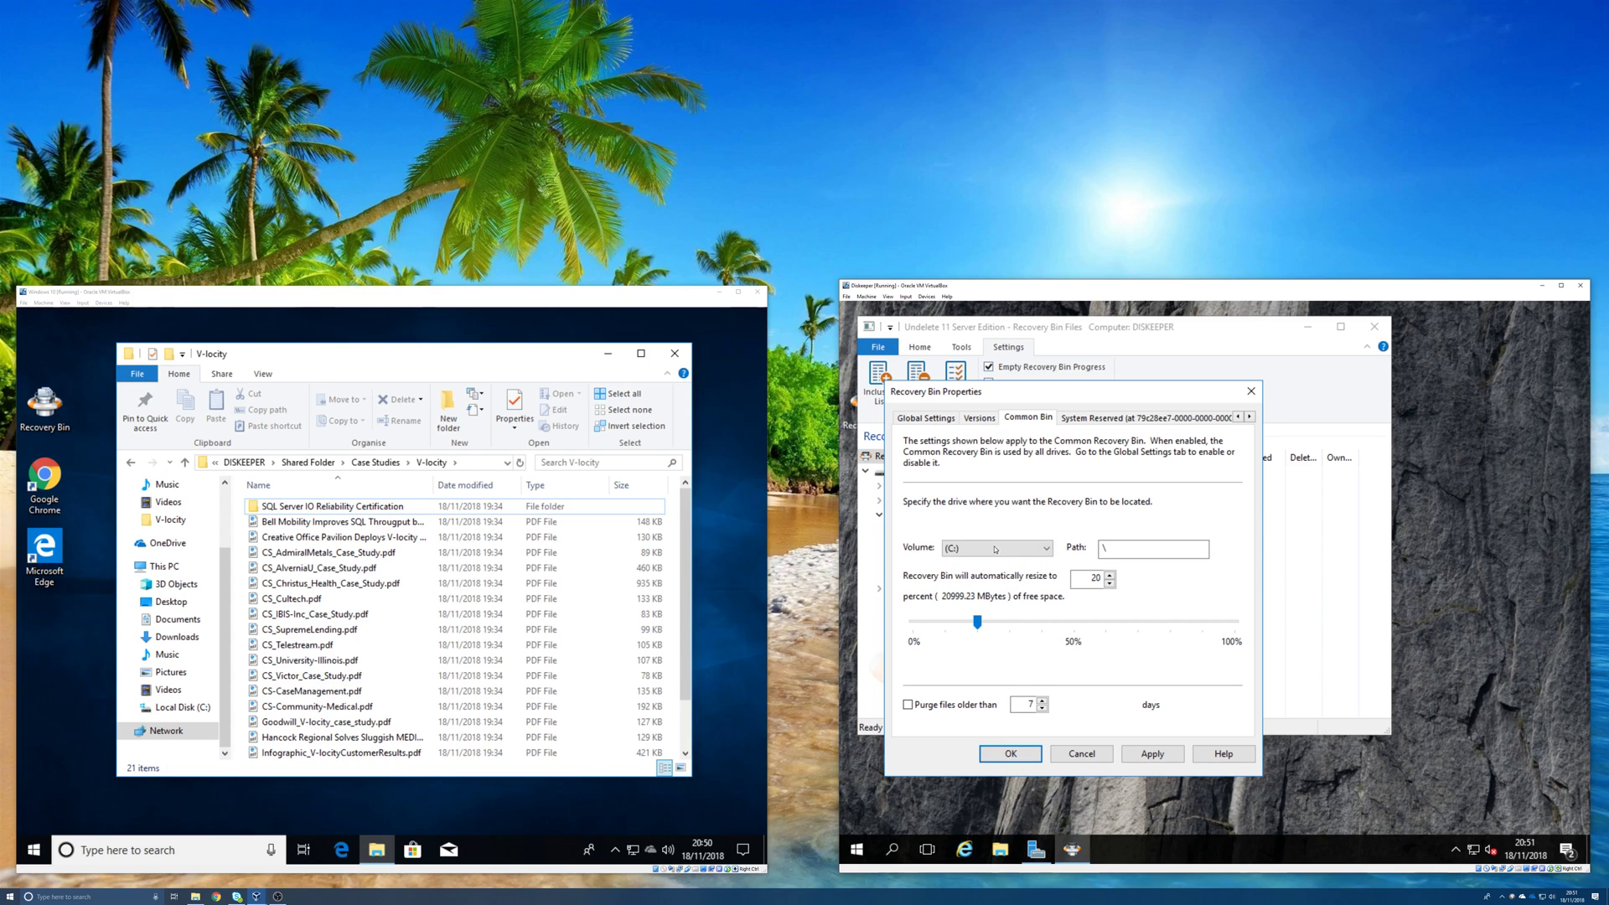
{"action": "left_click", "coordinate": [1109, 550]}
{"action": "left_click", "coordinate": [1115, 550]}
{"action": "left_click", "coordinate": [1074, 756]}
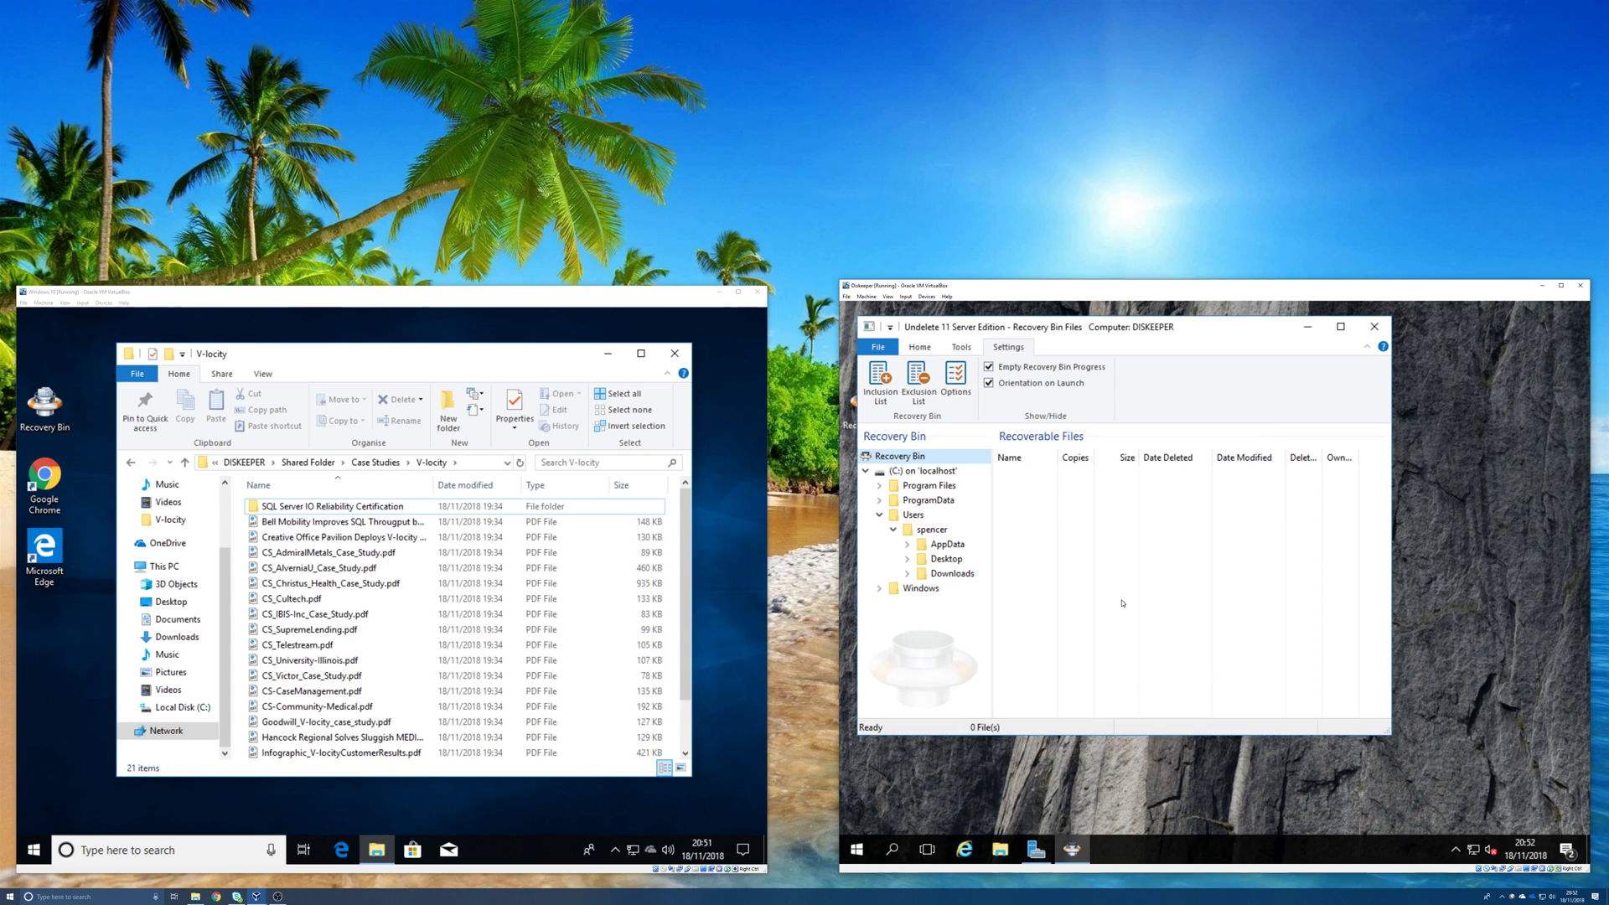
Search the Recovery Bin on the C: drive for *ibis* and look at the actions available for the matching file.
{"action": "left_click", "coordinate": [926, 347]}
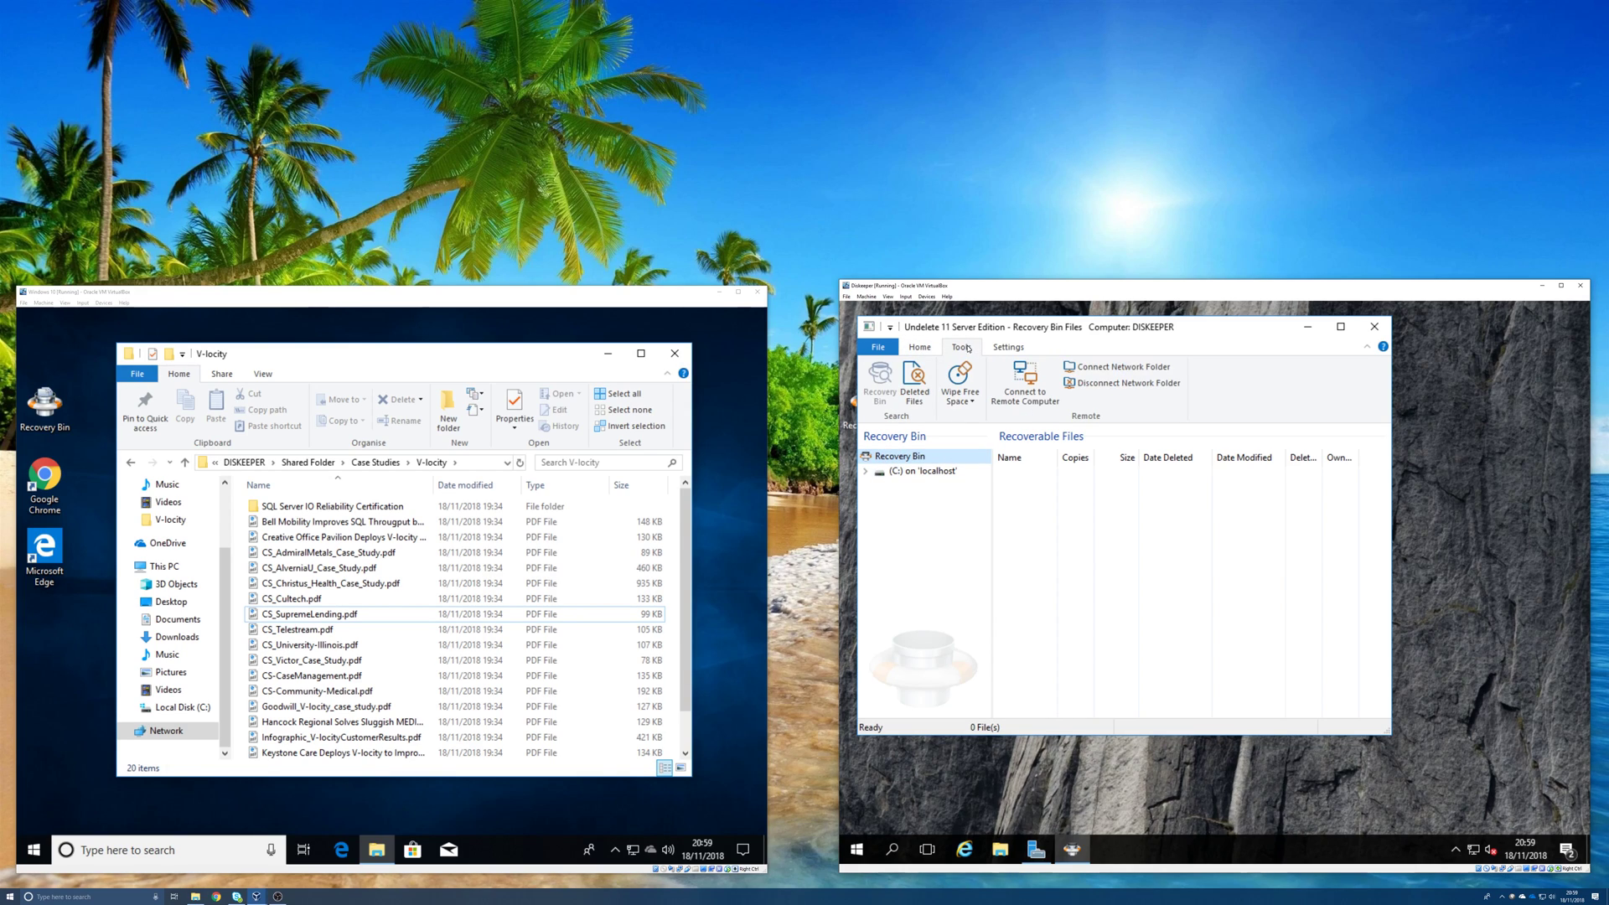
{"action": "left_click", "coordinate": [909, 472]}
{"action": "left_click", "coordinate": [881, 373]}
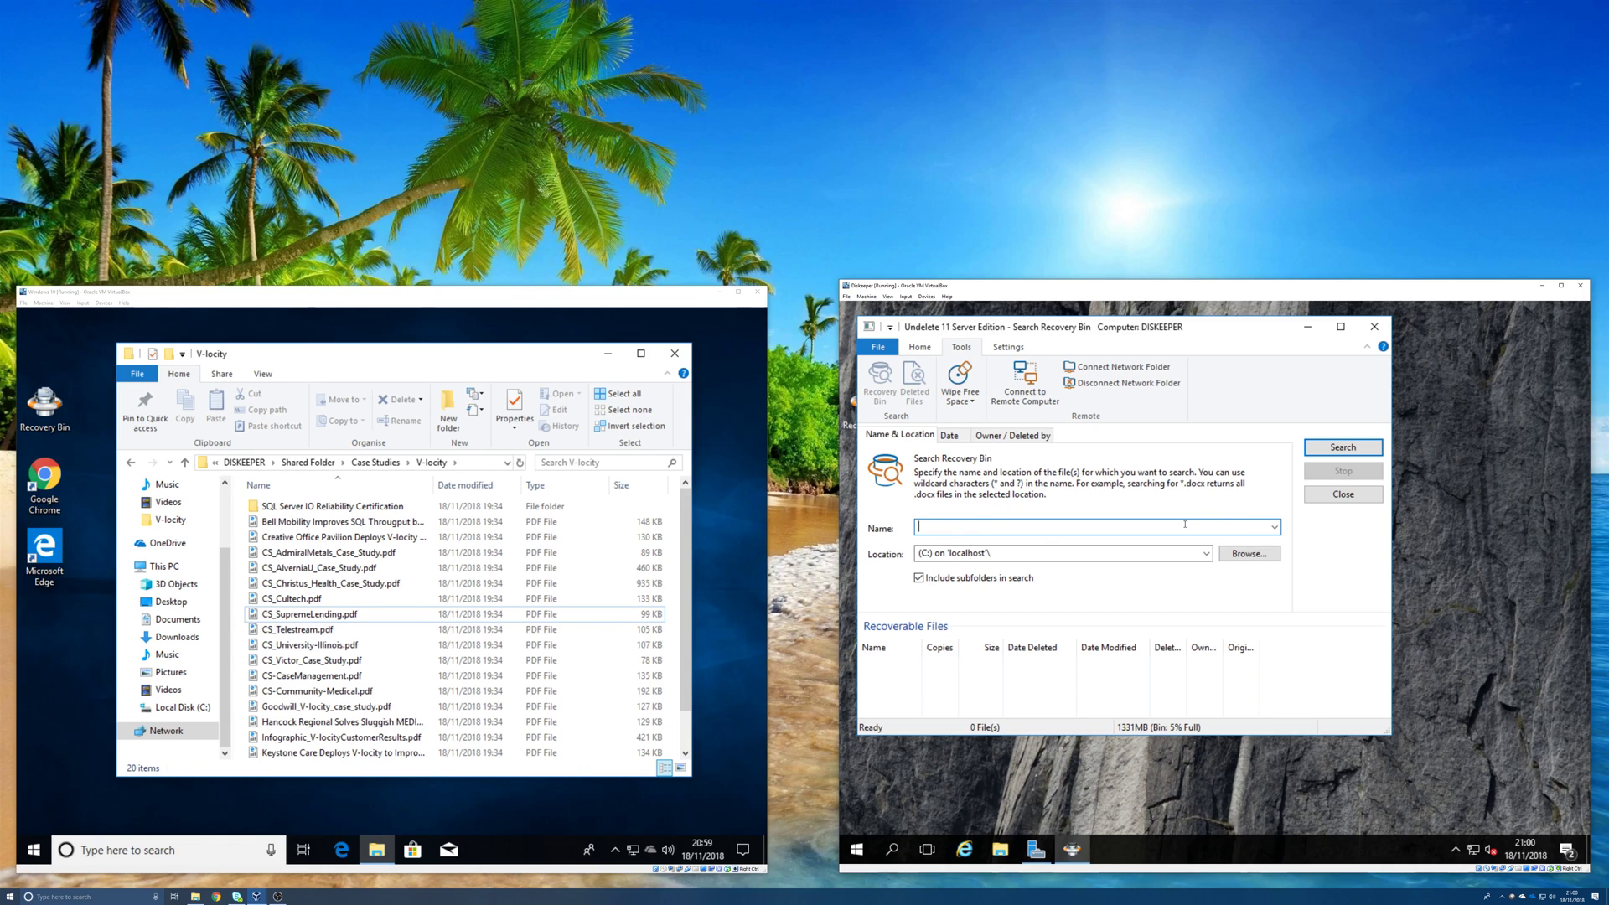
{"action": "type", "text": "*ibis*"}
{"action": "key", "text": "Return"}
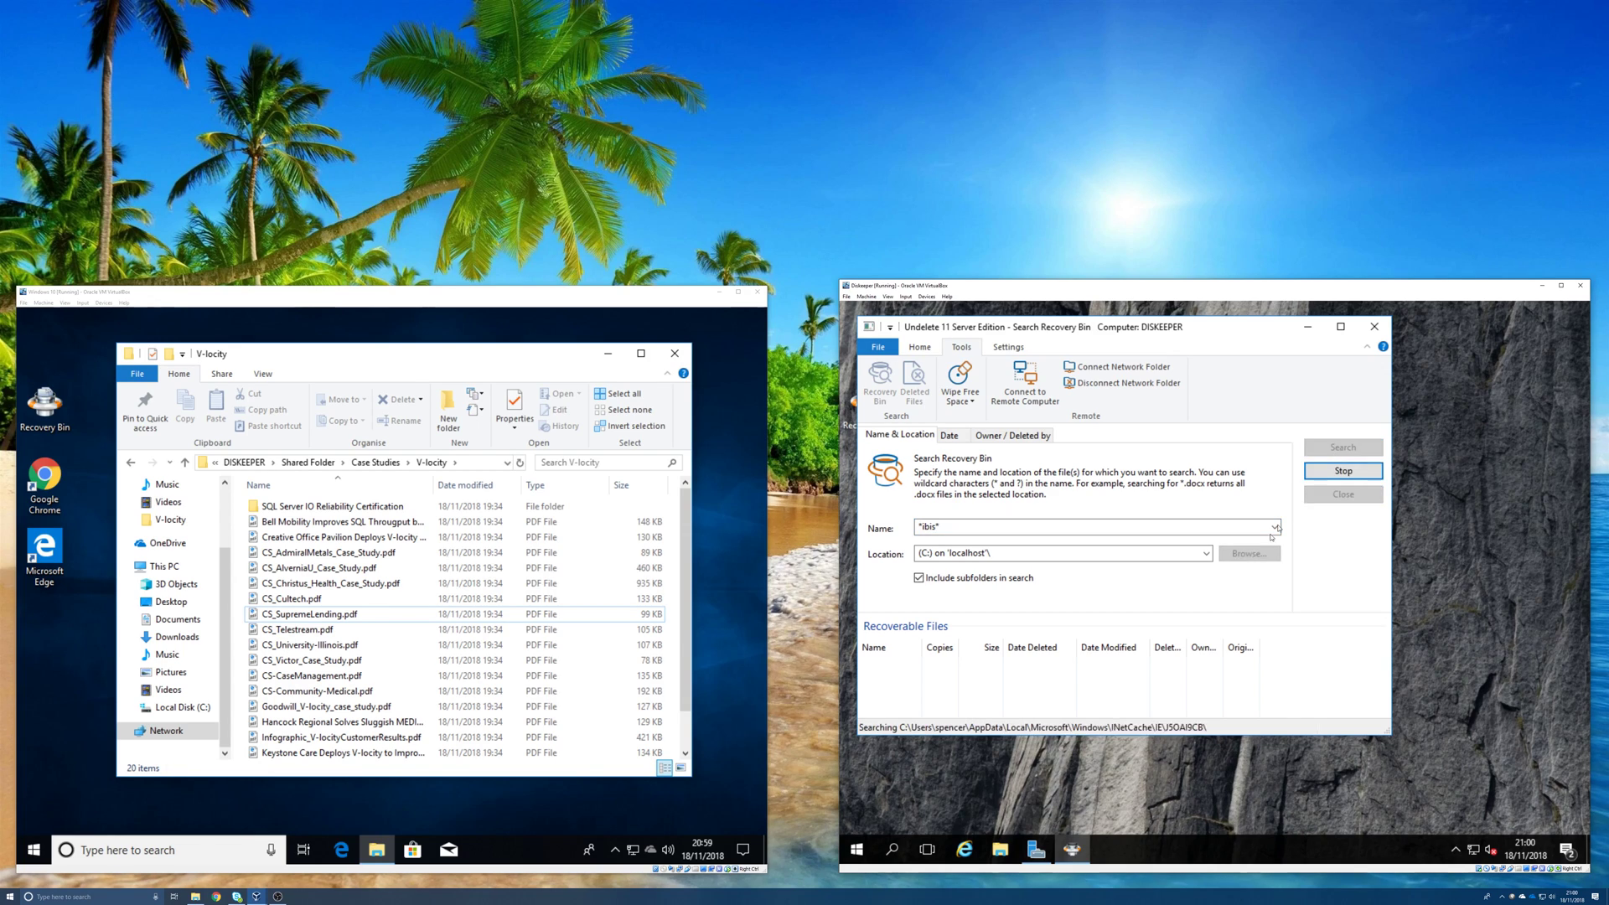
{"action": "left_click", "coordinate": [894, 666]}
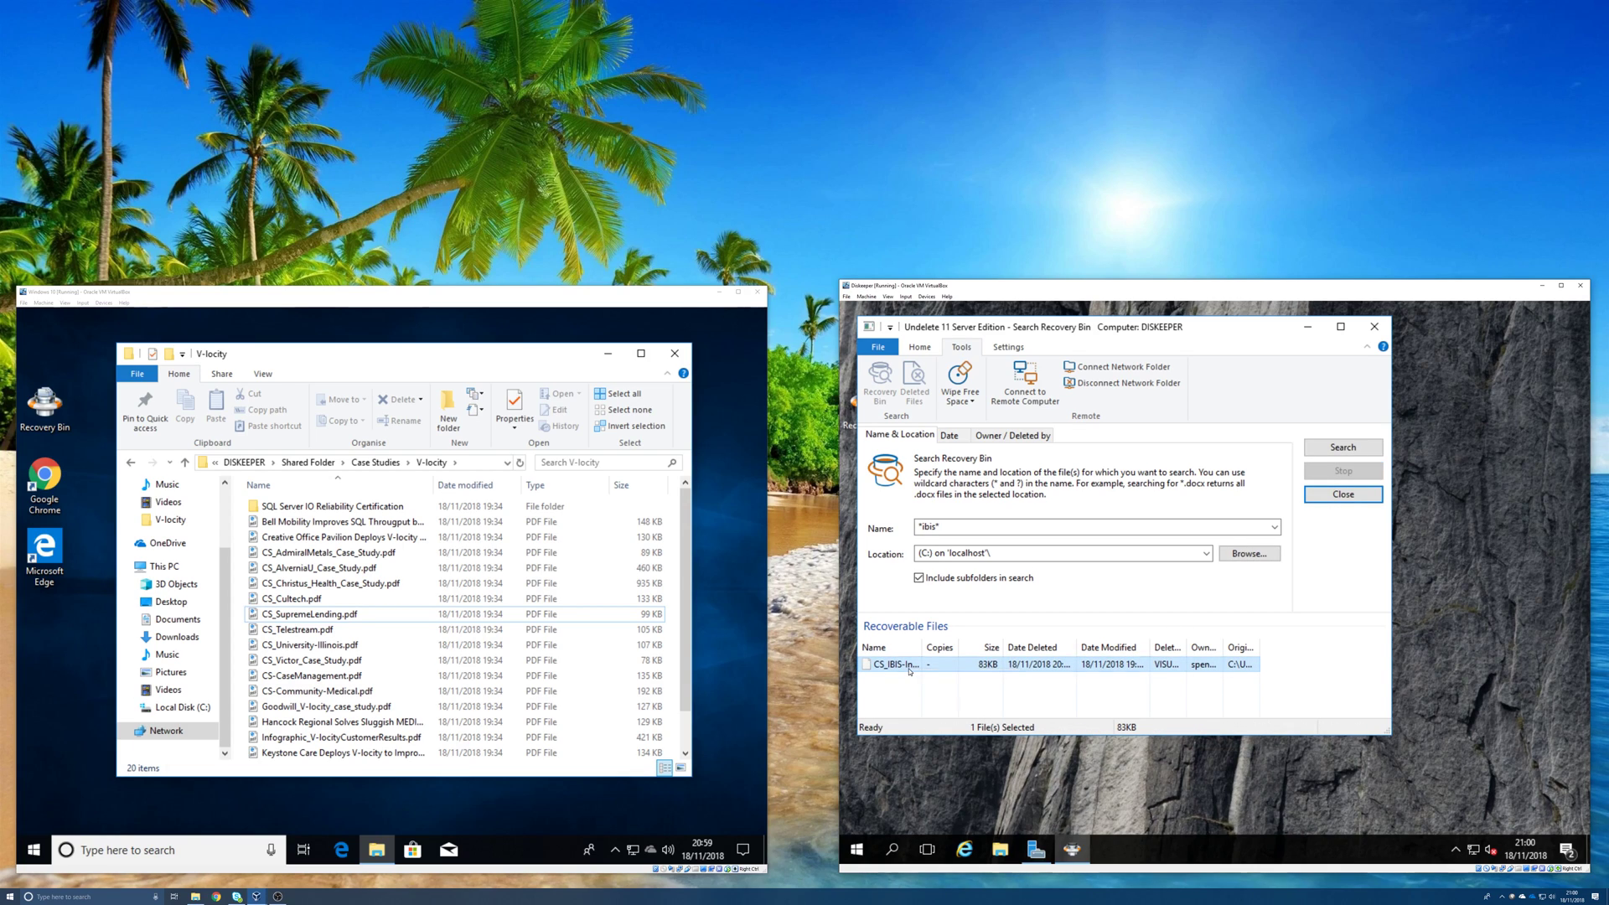
{"action": "right_click", "coordinate": [909, 670]}
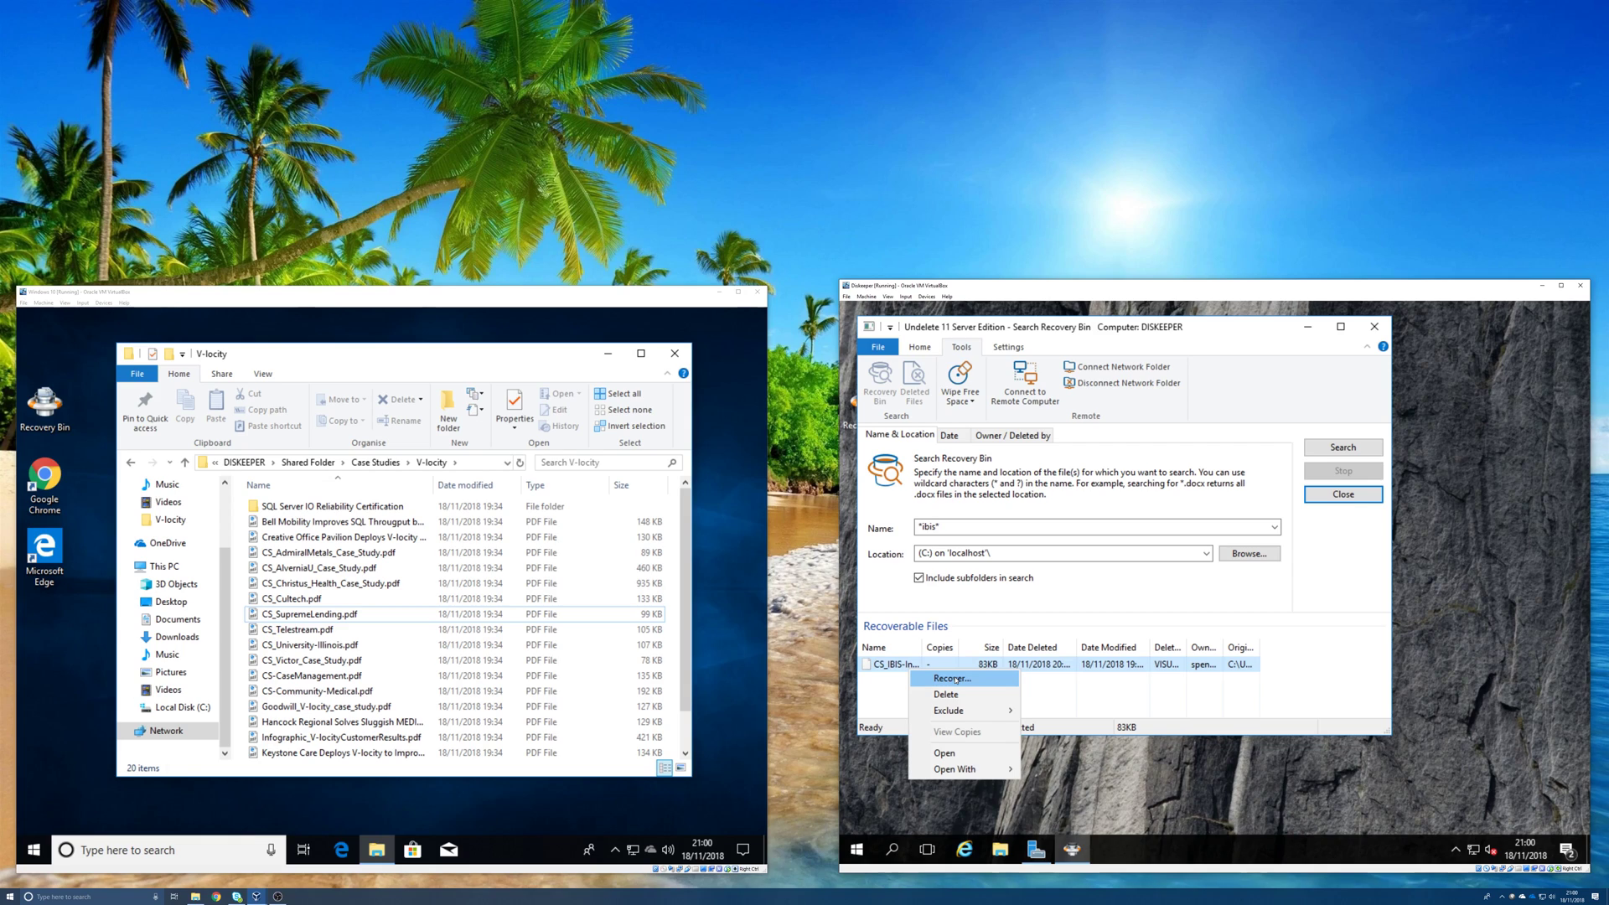
{"action": "left_click", "coordinate": [1178, 549]}
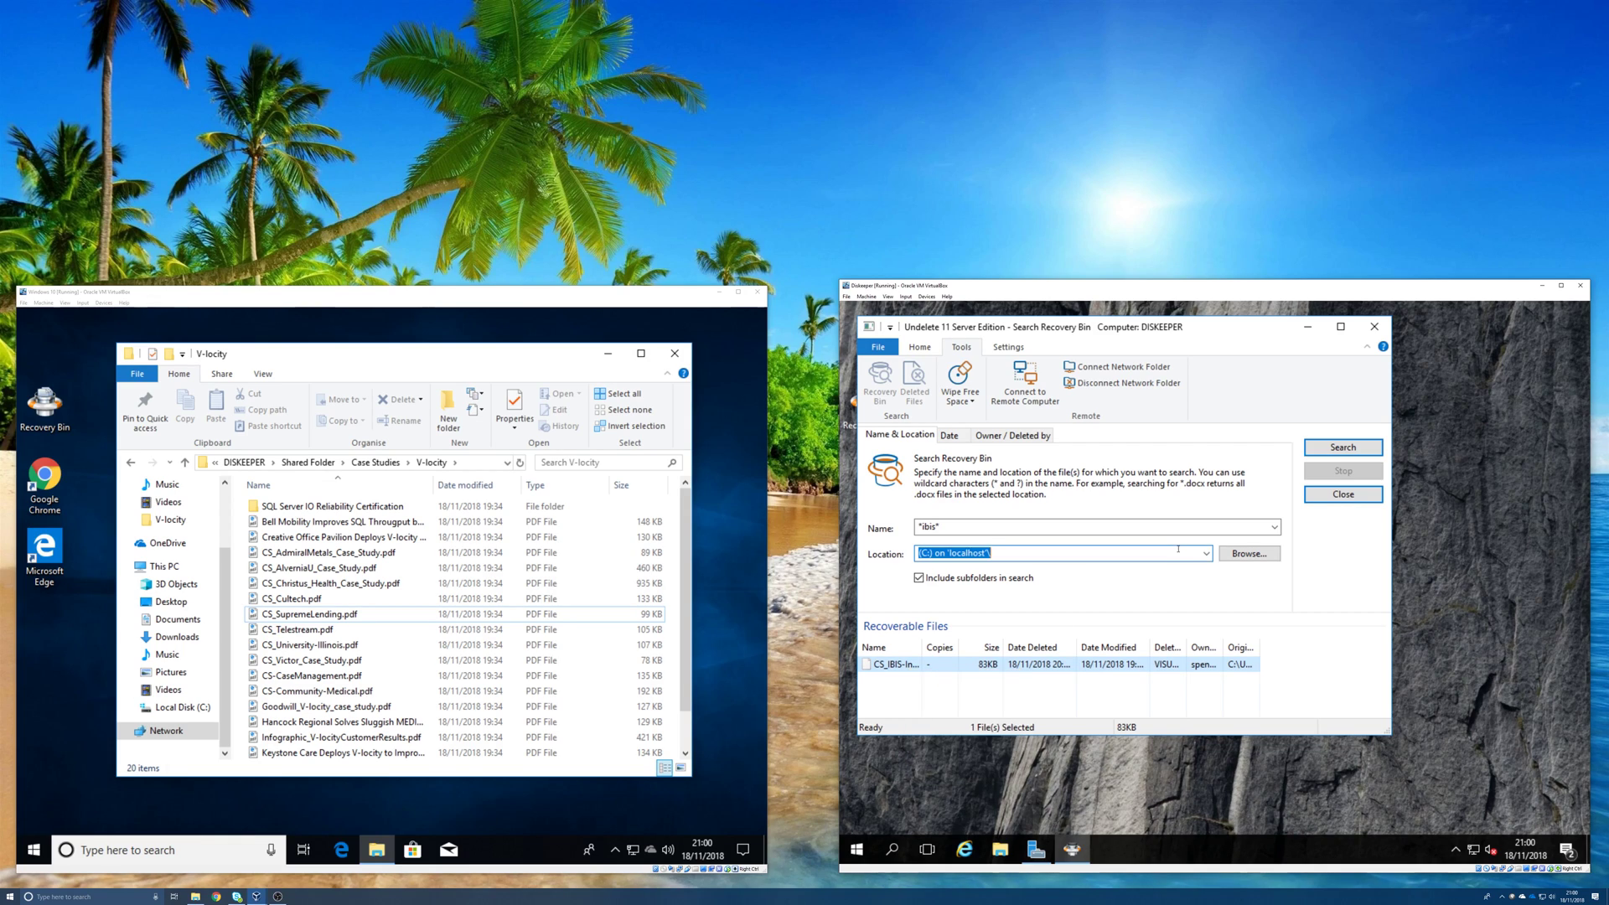
Try the search's date criterion with Files Deleted, using the last-days and between-dates ranges, and turn the criterion off.
{"action": "left_click", "coordinate": [955, 435]}
{"action": "left_click", "coordinate": [872, 514]}
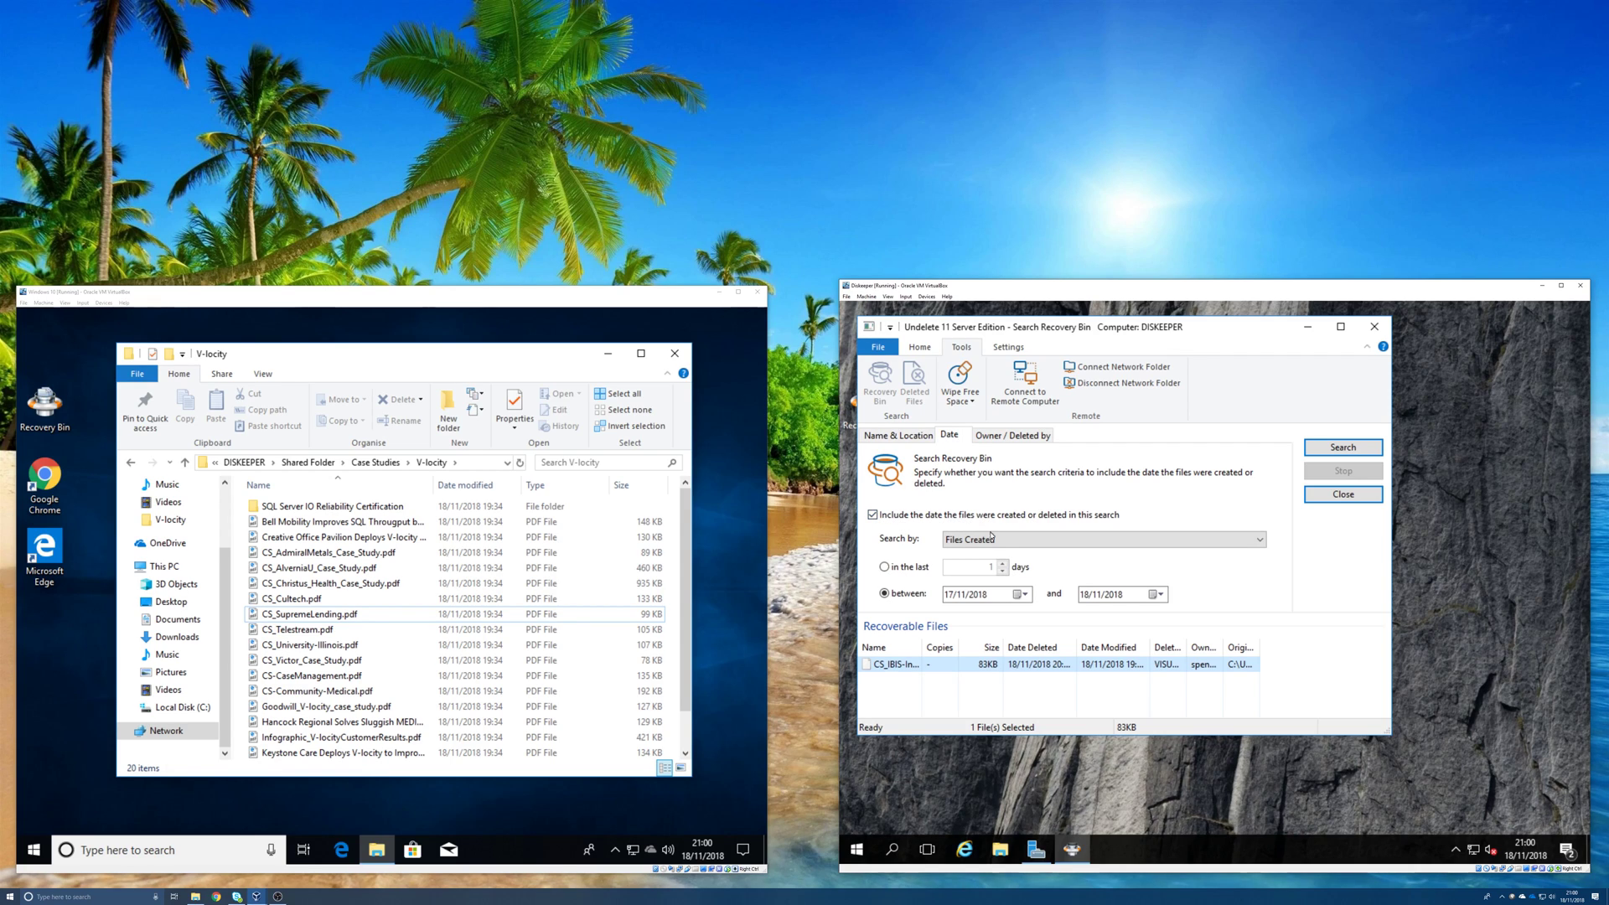
{"action": "left_click", "coordinate": [985, 542]}
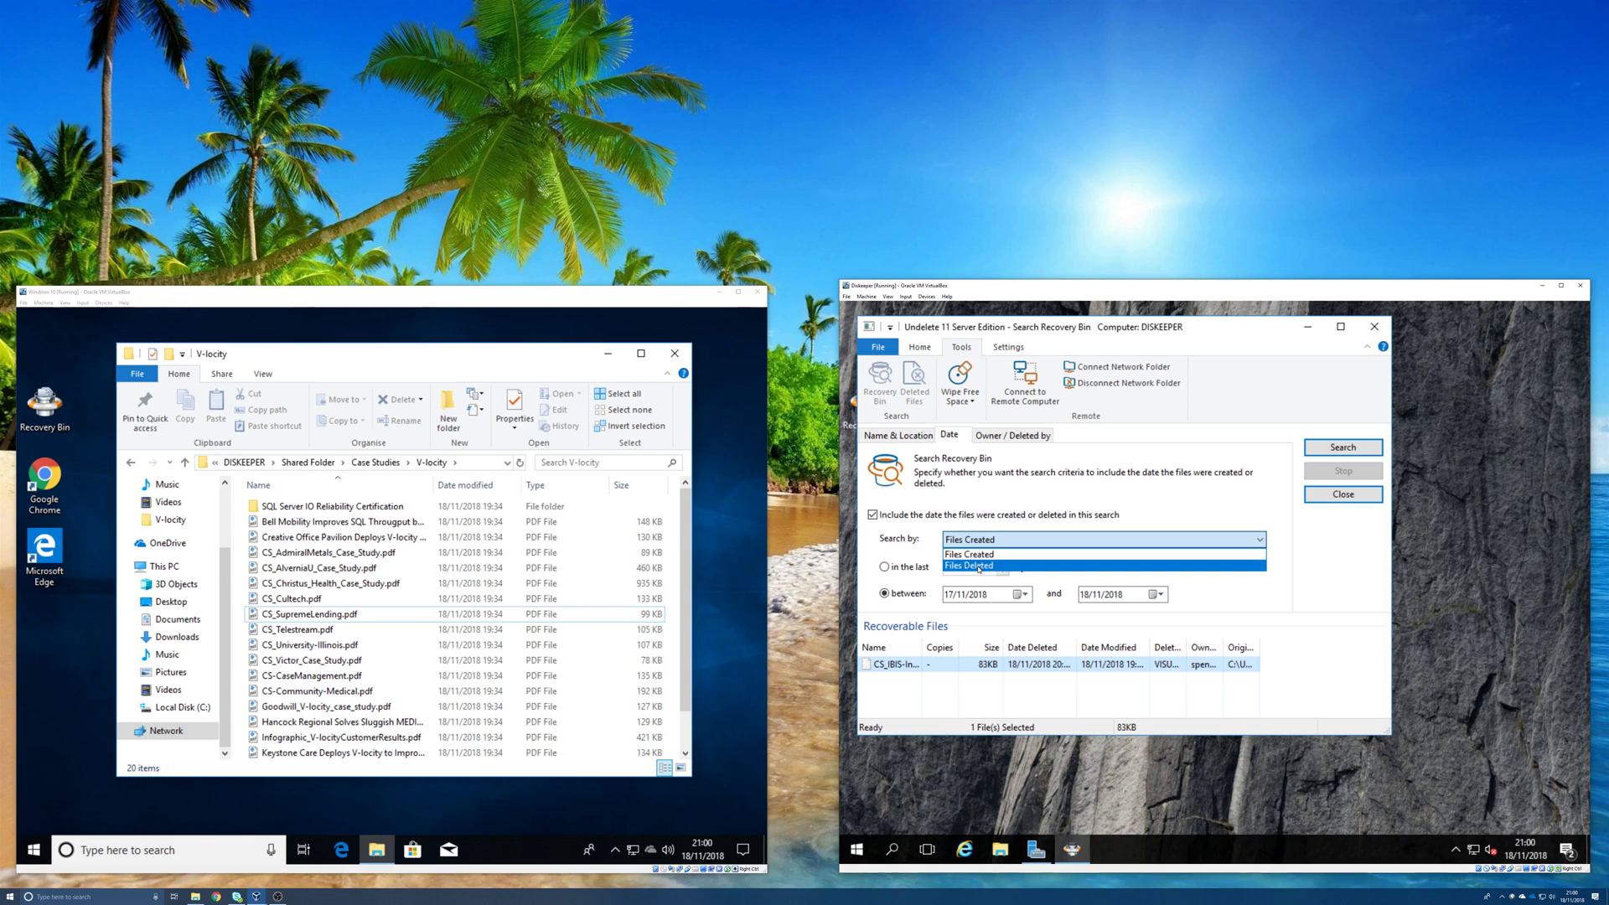
{"action": "left_click", "coordinate": [978, 566]}
{"action": "left_click", "coordinate": [884, 567]}
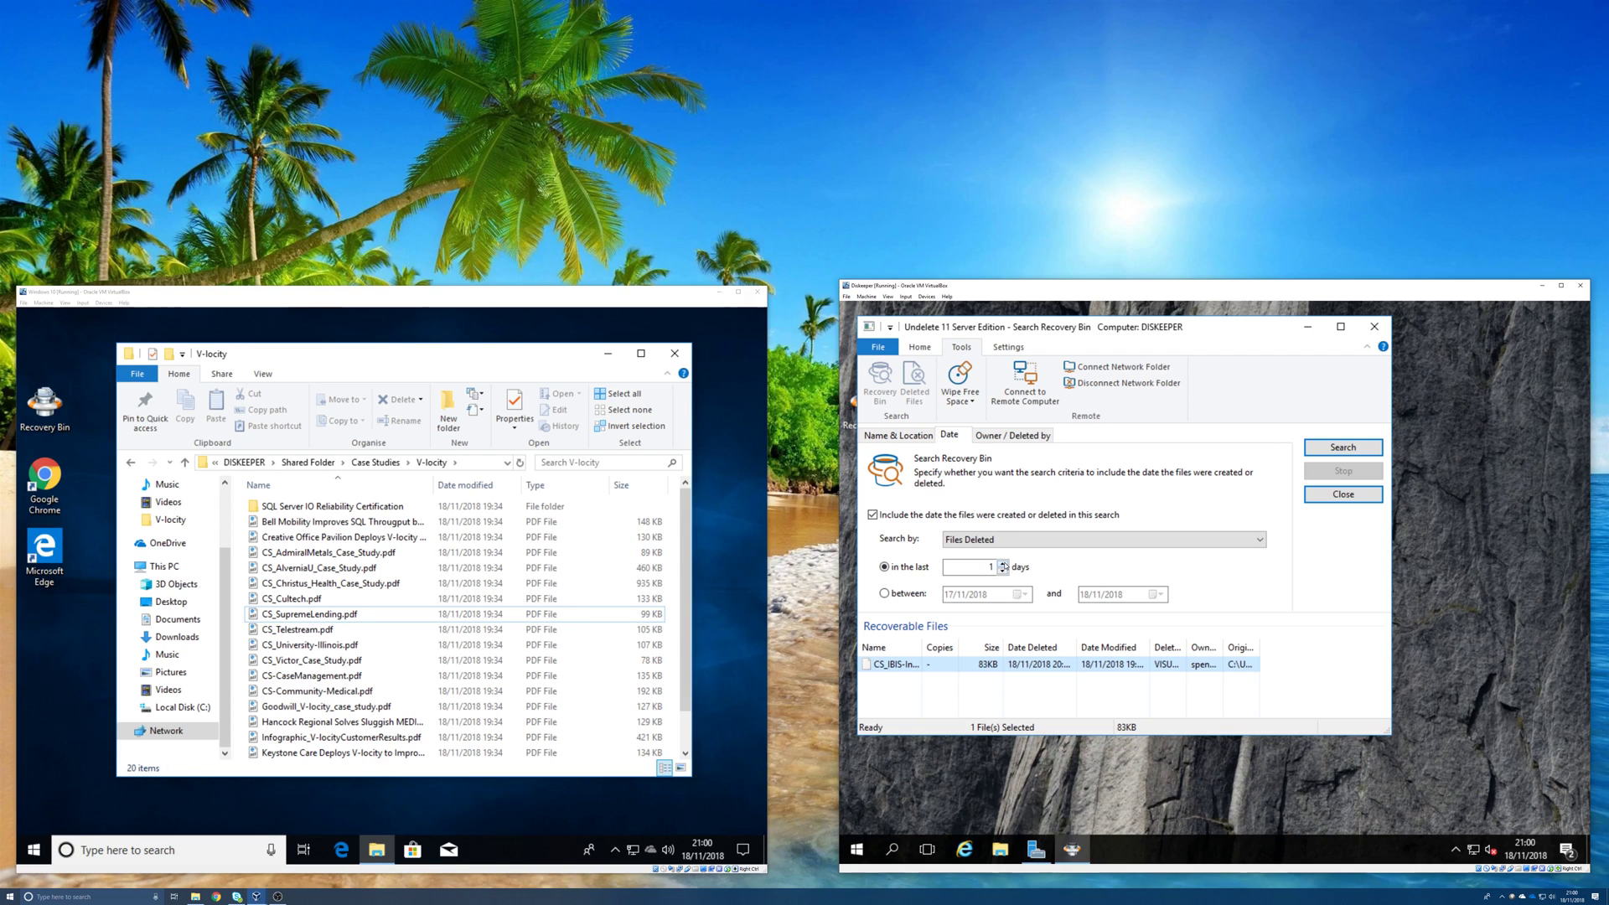
{"action": "left_click", "coordinate": [1003, 564]}
{"action": "left_click", "coordinate": [1003, 565]}
{"action": "left_click", "coordinate": [1003, 565]}
{"action": "left_click", "coordinate": [1003, 571]}
{"action": "left_click", "coordinate": [1002, 571]}
{"action": "left_click", "coordinate": [885, 593]}
{"action": "left_click", "coordinate": [908, 518]}
Include the names of the file's owner and deleting user as search criteria, and widen the Name column of the results.
{"action": "left_click", "coordinate": [997, 437]}
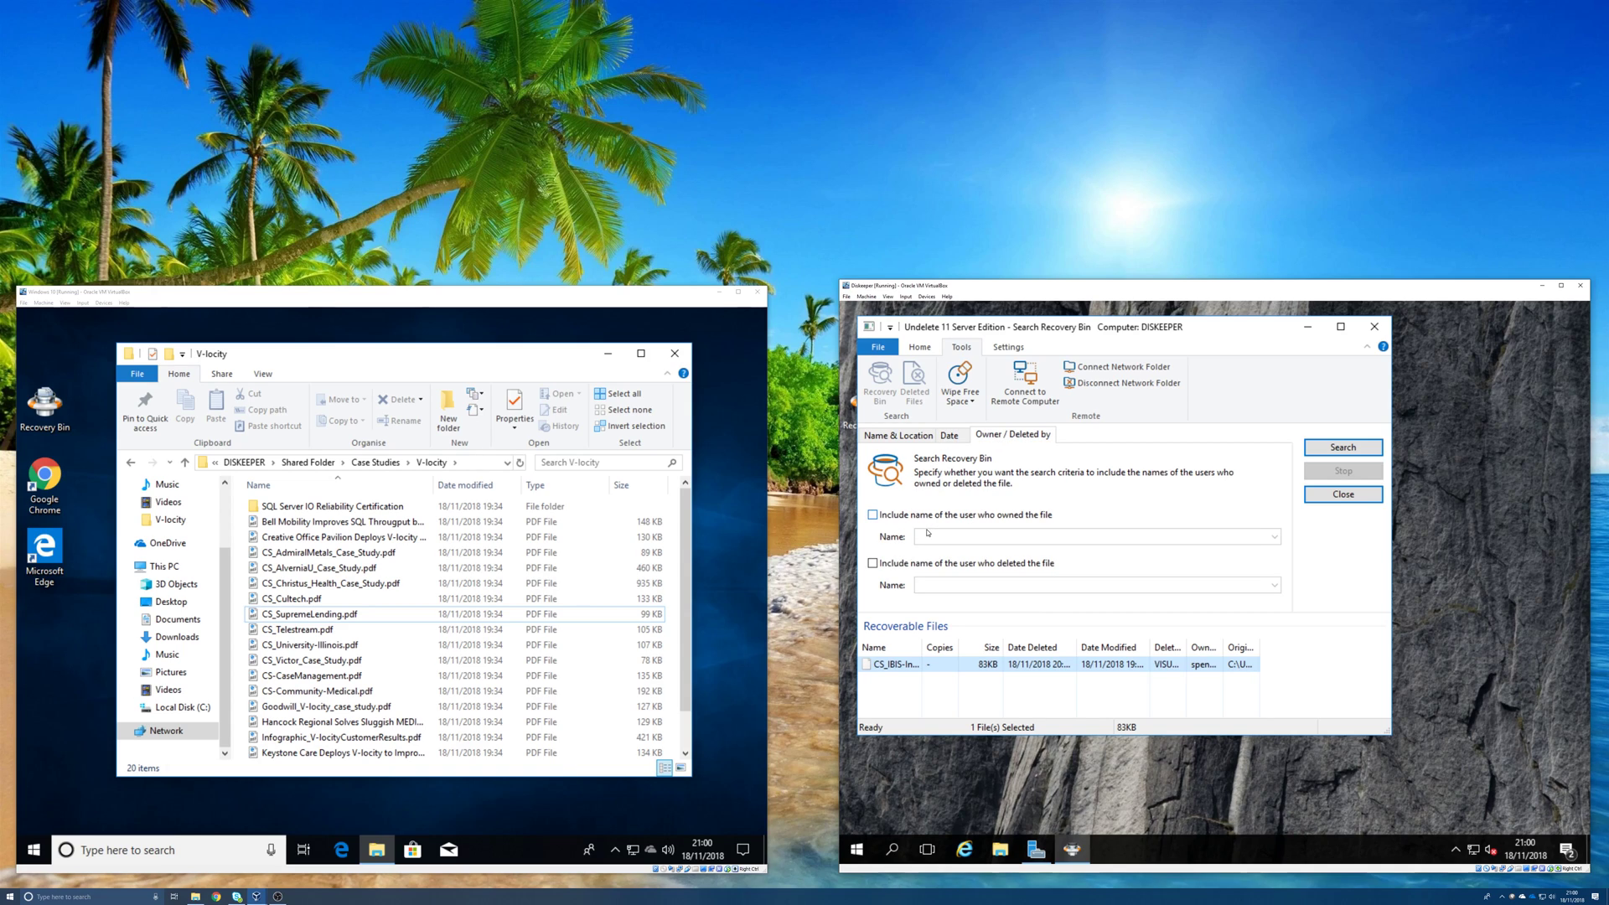
{"action": "left_click", "coordinate": [872, 514]}
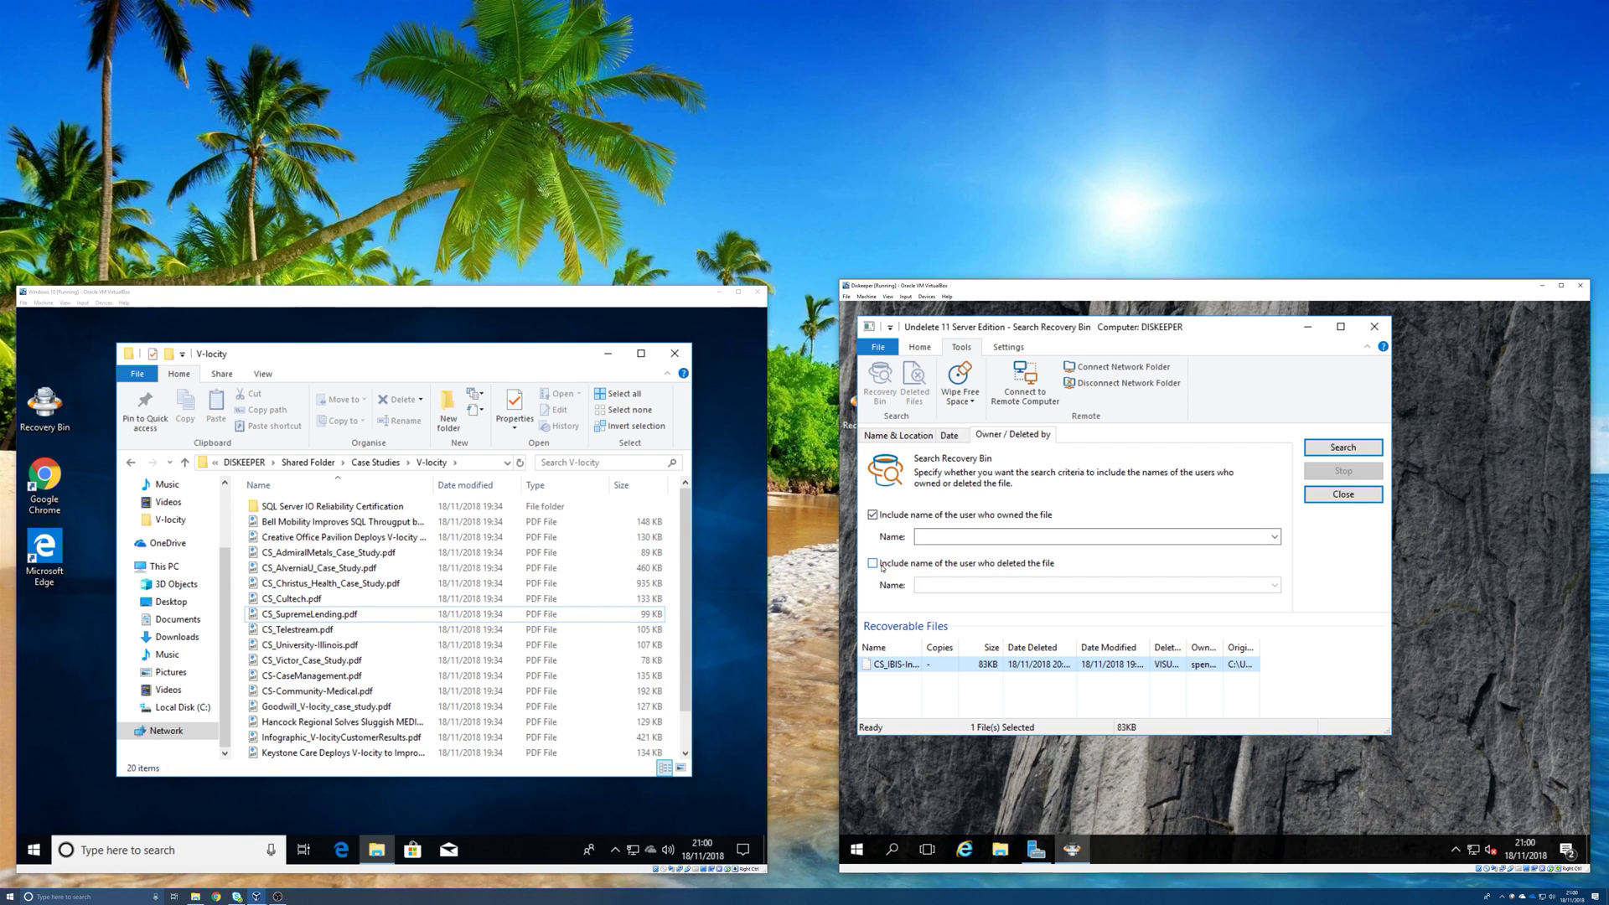
{"action": "left_click", "coordinate": [1012, 565]}
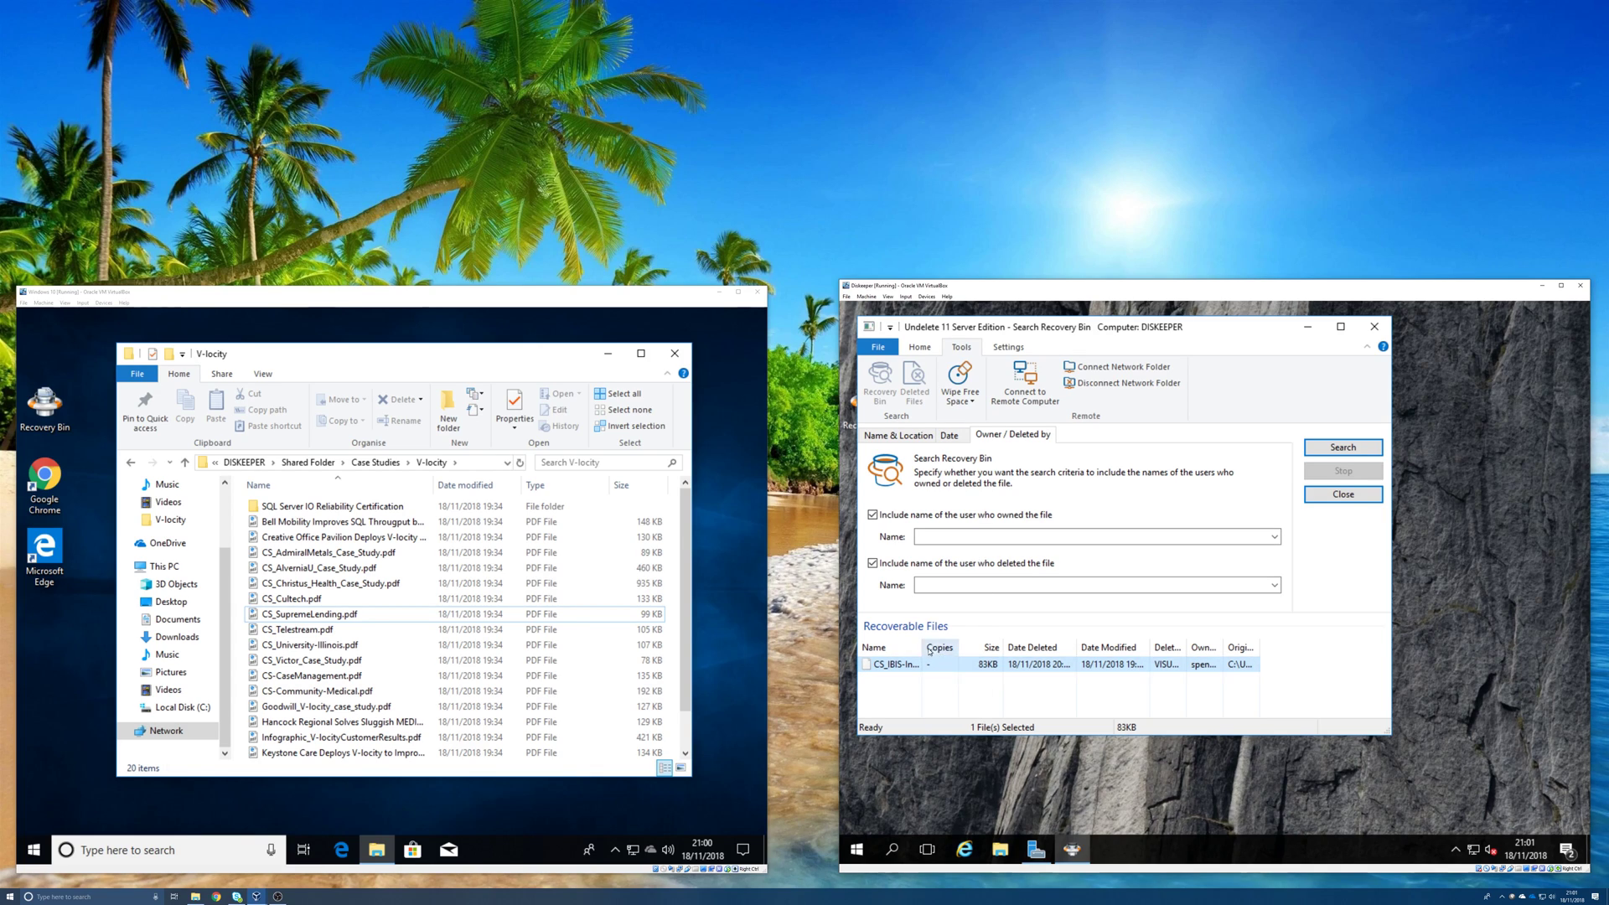
{"action": "left_click_drag", "start_coordinate": [922, 645], "coordinate": [973, 646]}
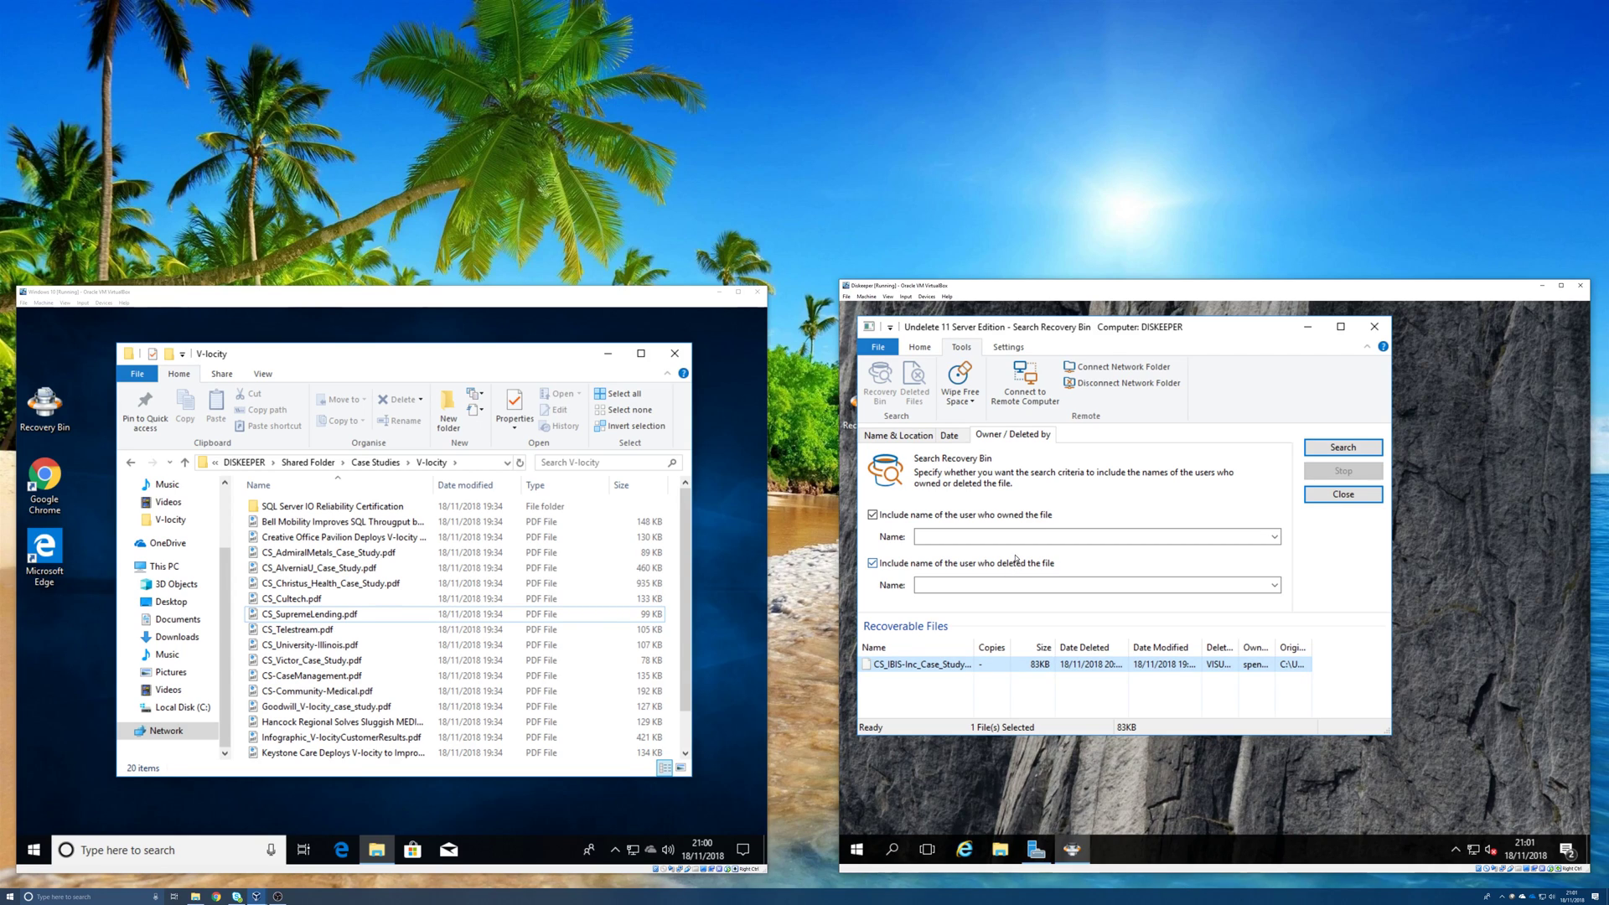
{"action": "left_click", "coordinate": [958, 434]}
{"action": "left_click", "coordinate": [899, 435]}
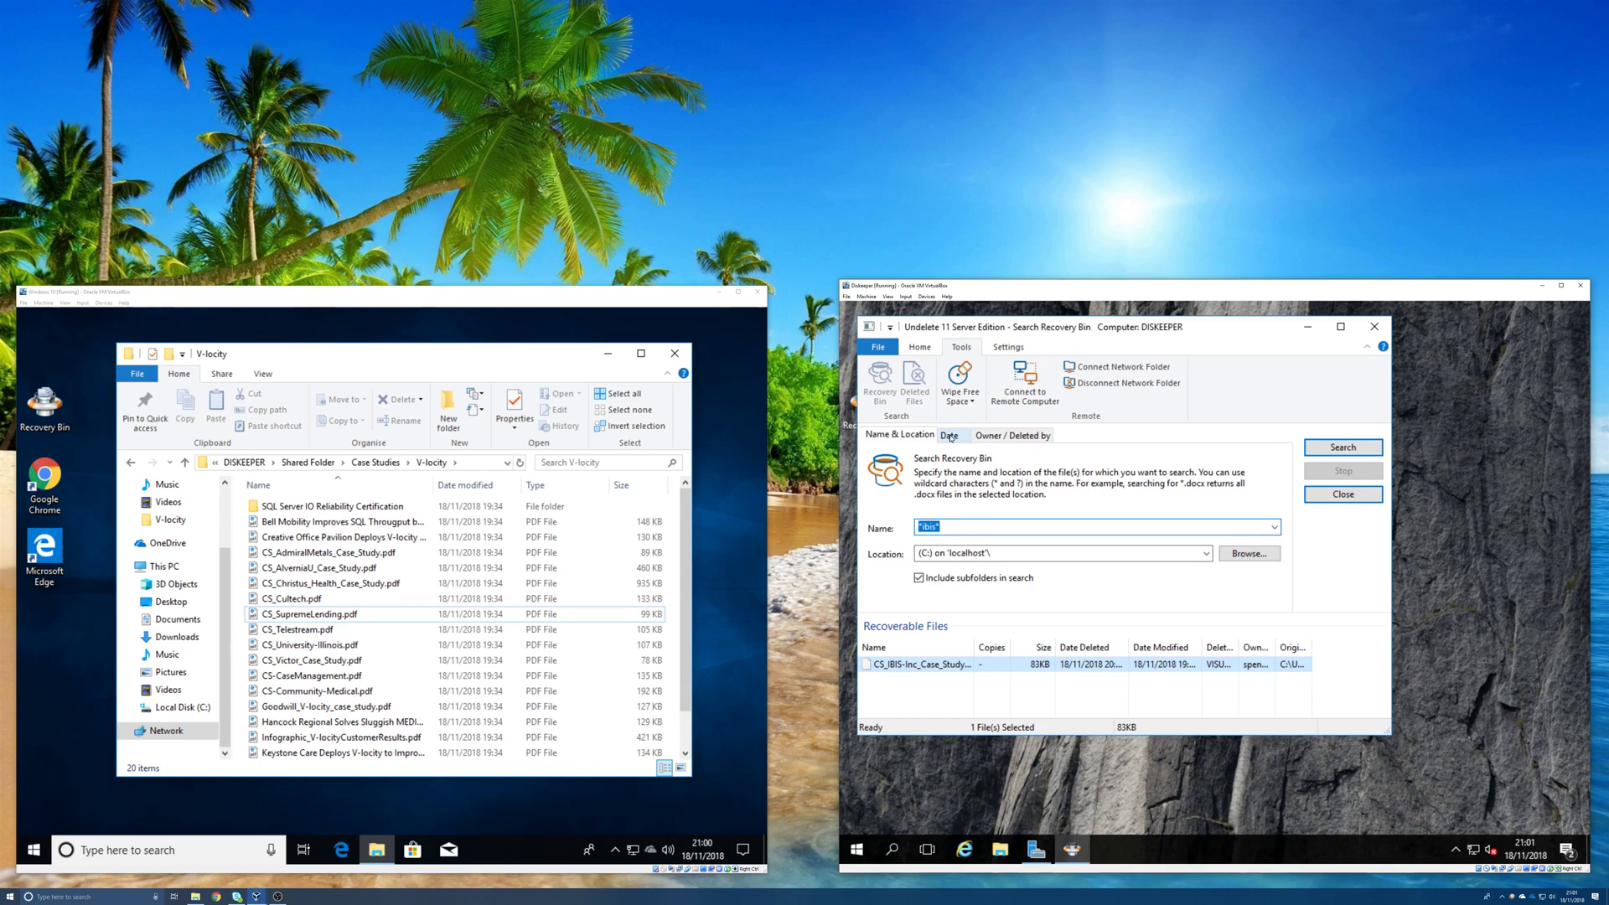
{"action": "left_click", "coordinate": [950, 435]}
{"action": "left_click", "coordinate": [1008, 435]}
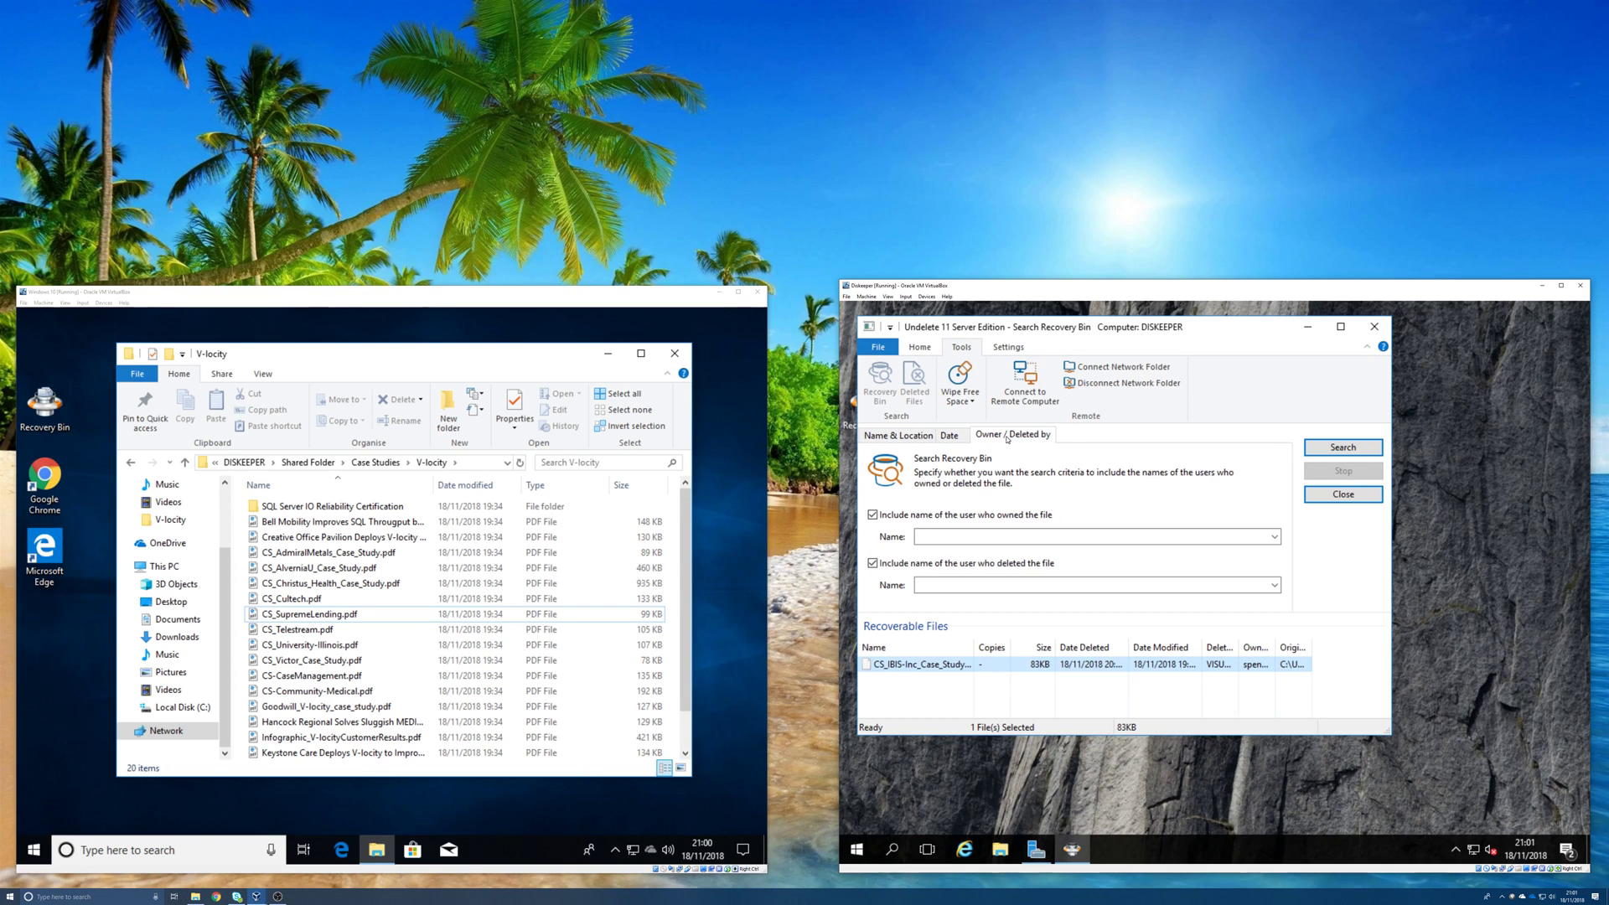
{"action": "left_click", "coordinate": [898, 435]}
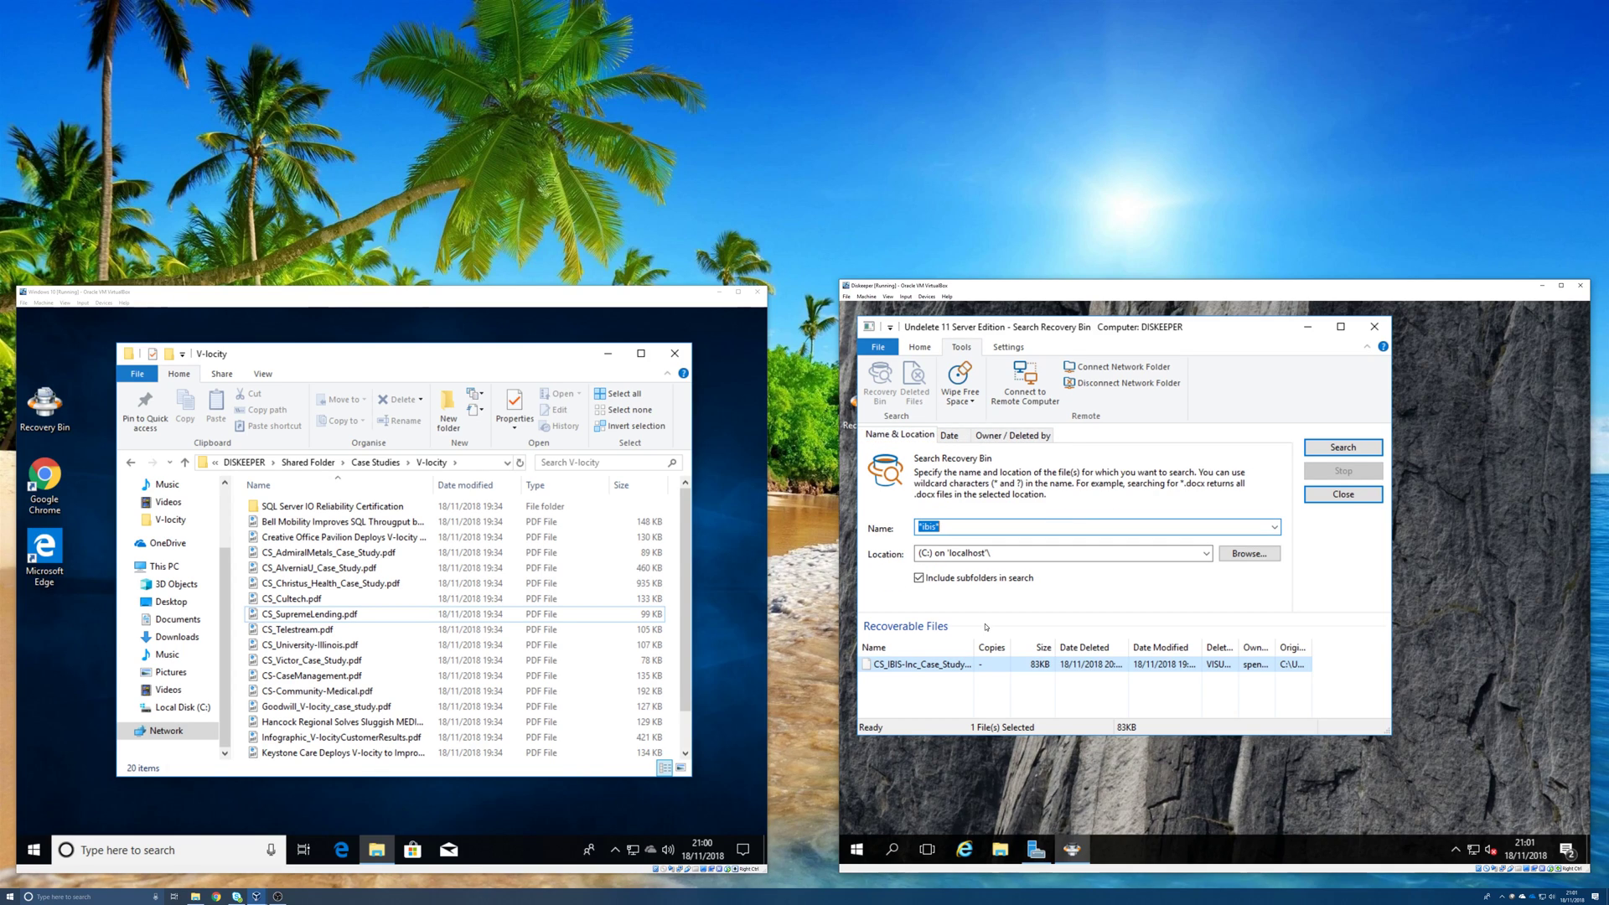
Recover the CS_IBIS-Inc_Case_Study PDF to its original V-locity folder and select it in the client's shared folder.
{"action": "right_click", "coordinate": [941, 668]}
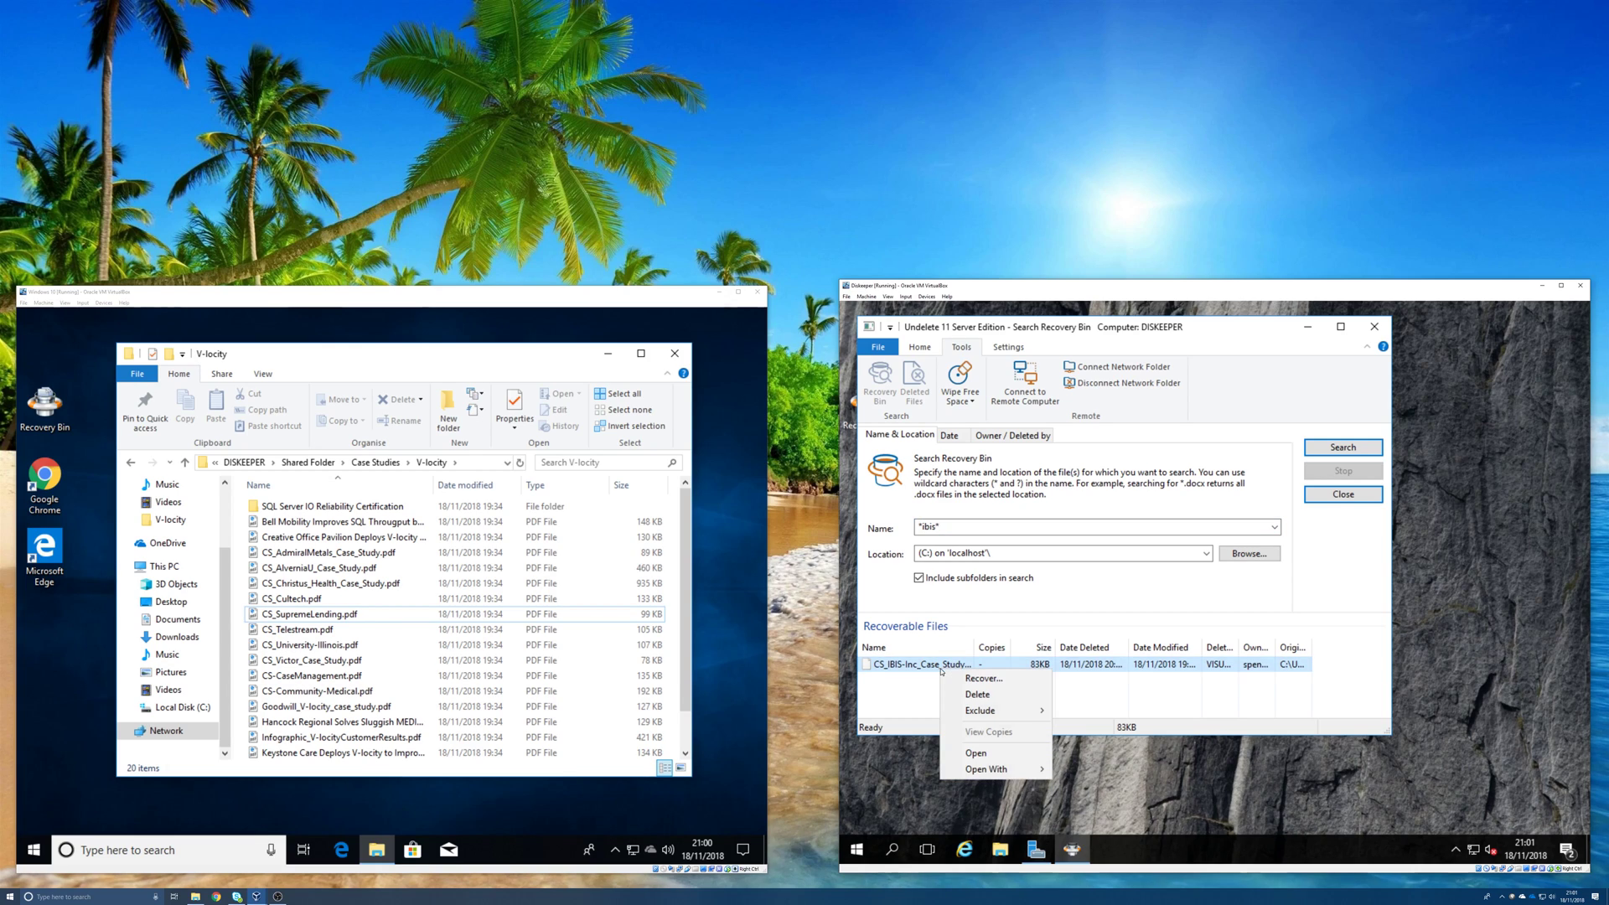
{"action": "left_click", "coordinate": [1001, 680]}
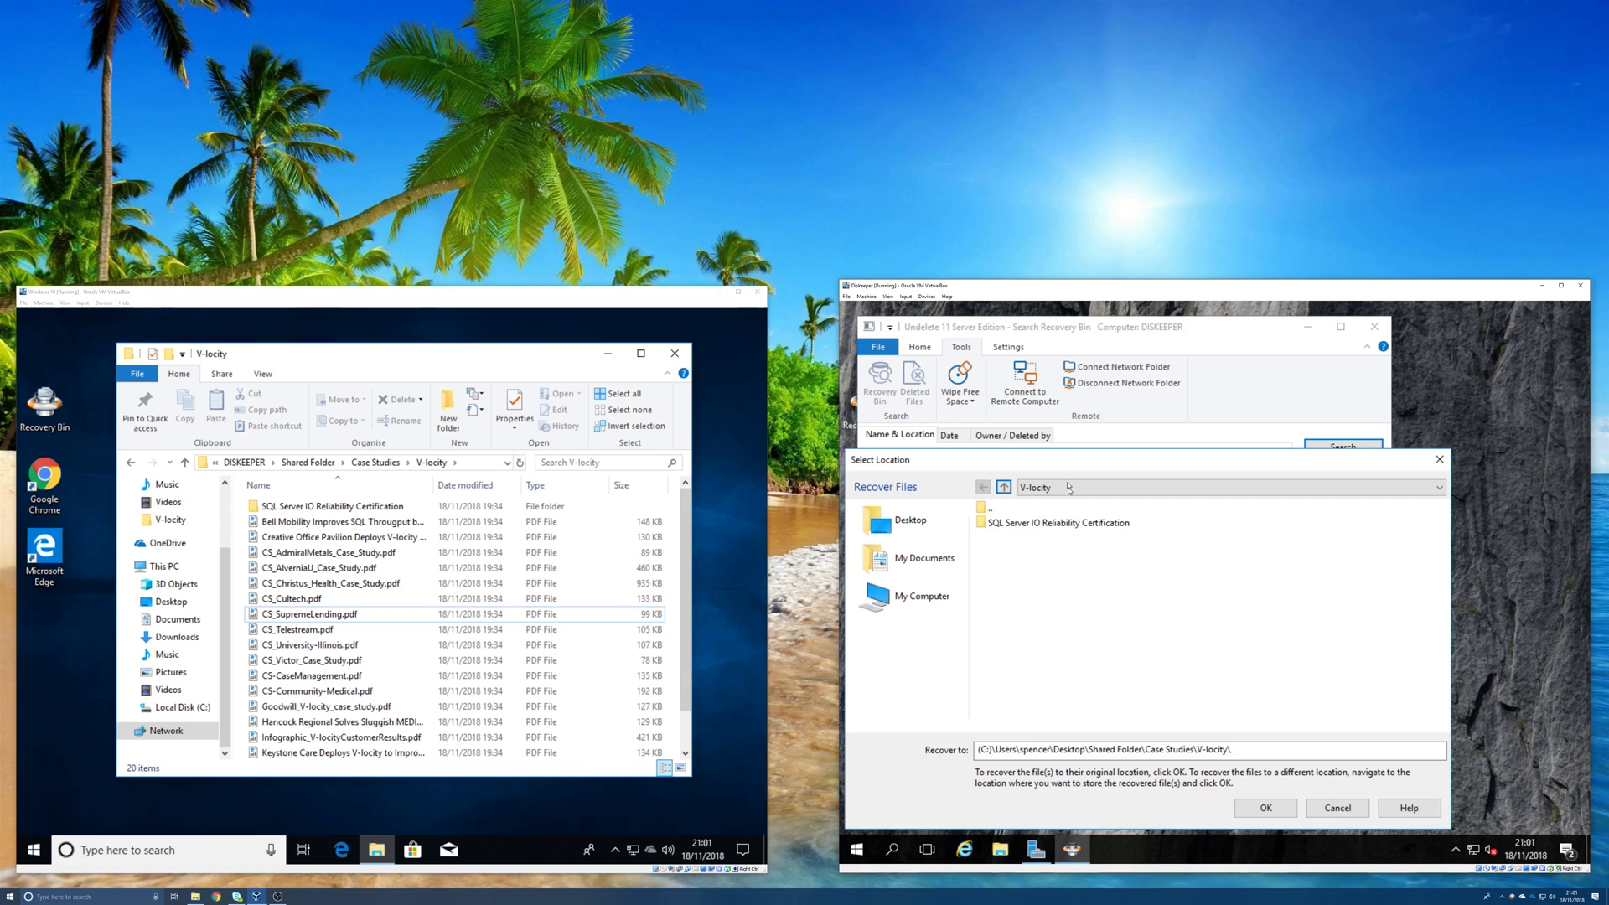
{"action": "left_click", "coordinate": [1251, 810]}
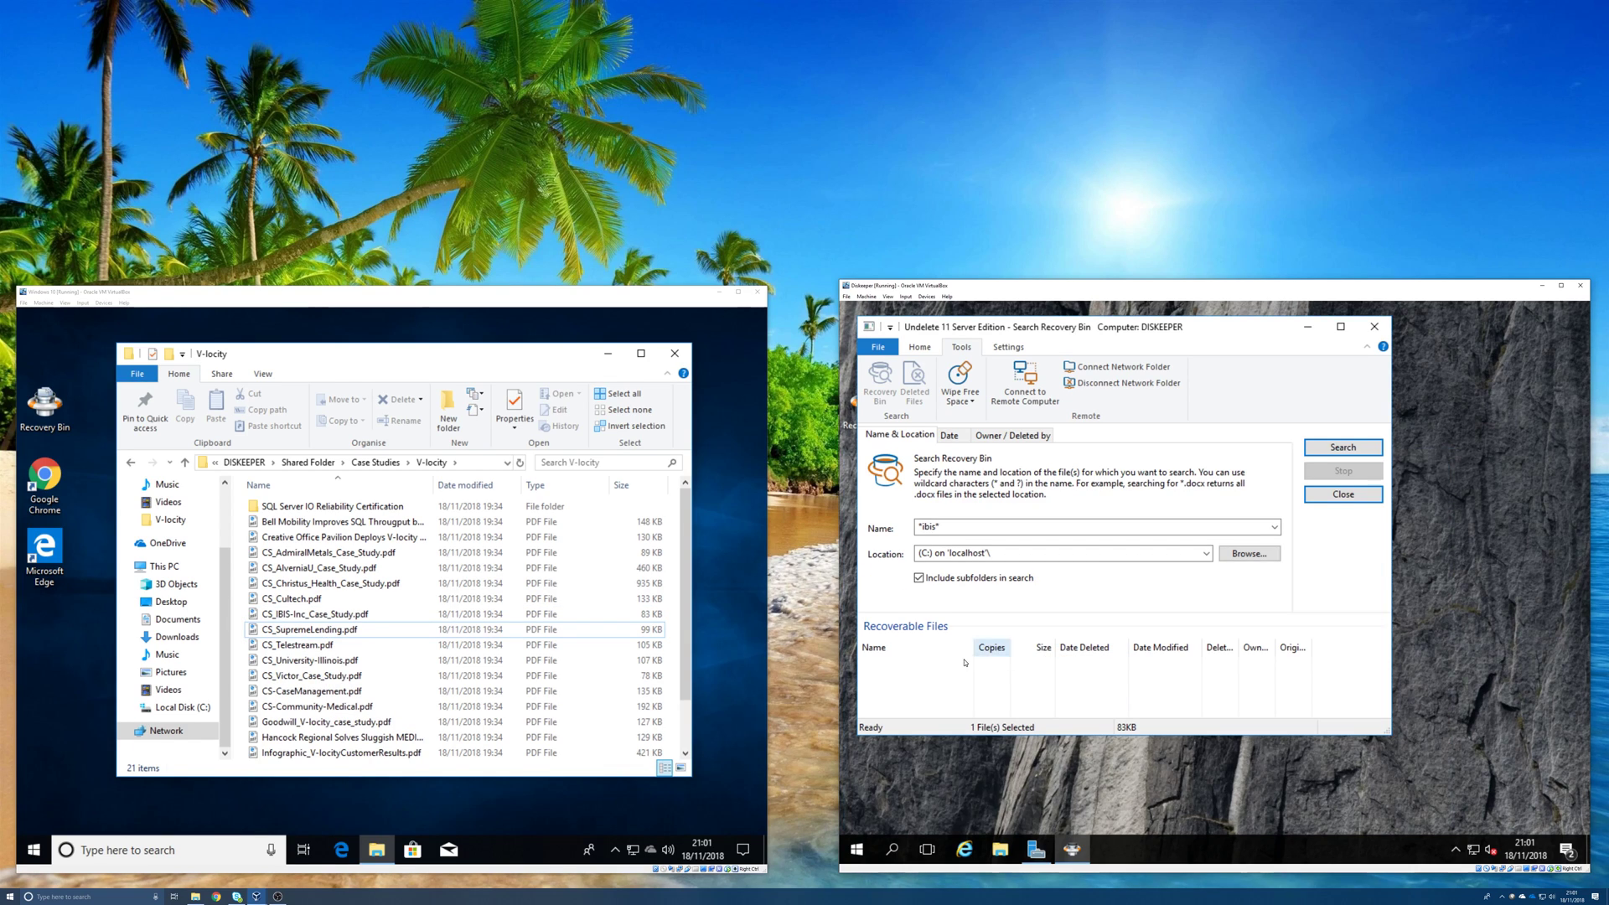
{"action": "left_click", "coordinate": [268, 614]}
{"action": "key", "text": "Num_Lock"}
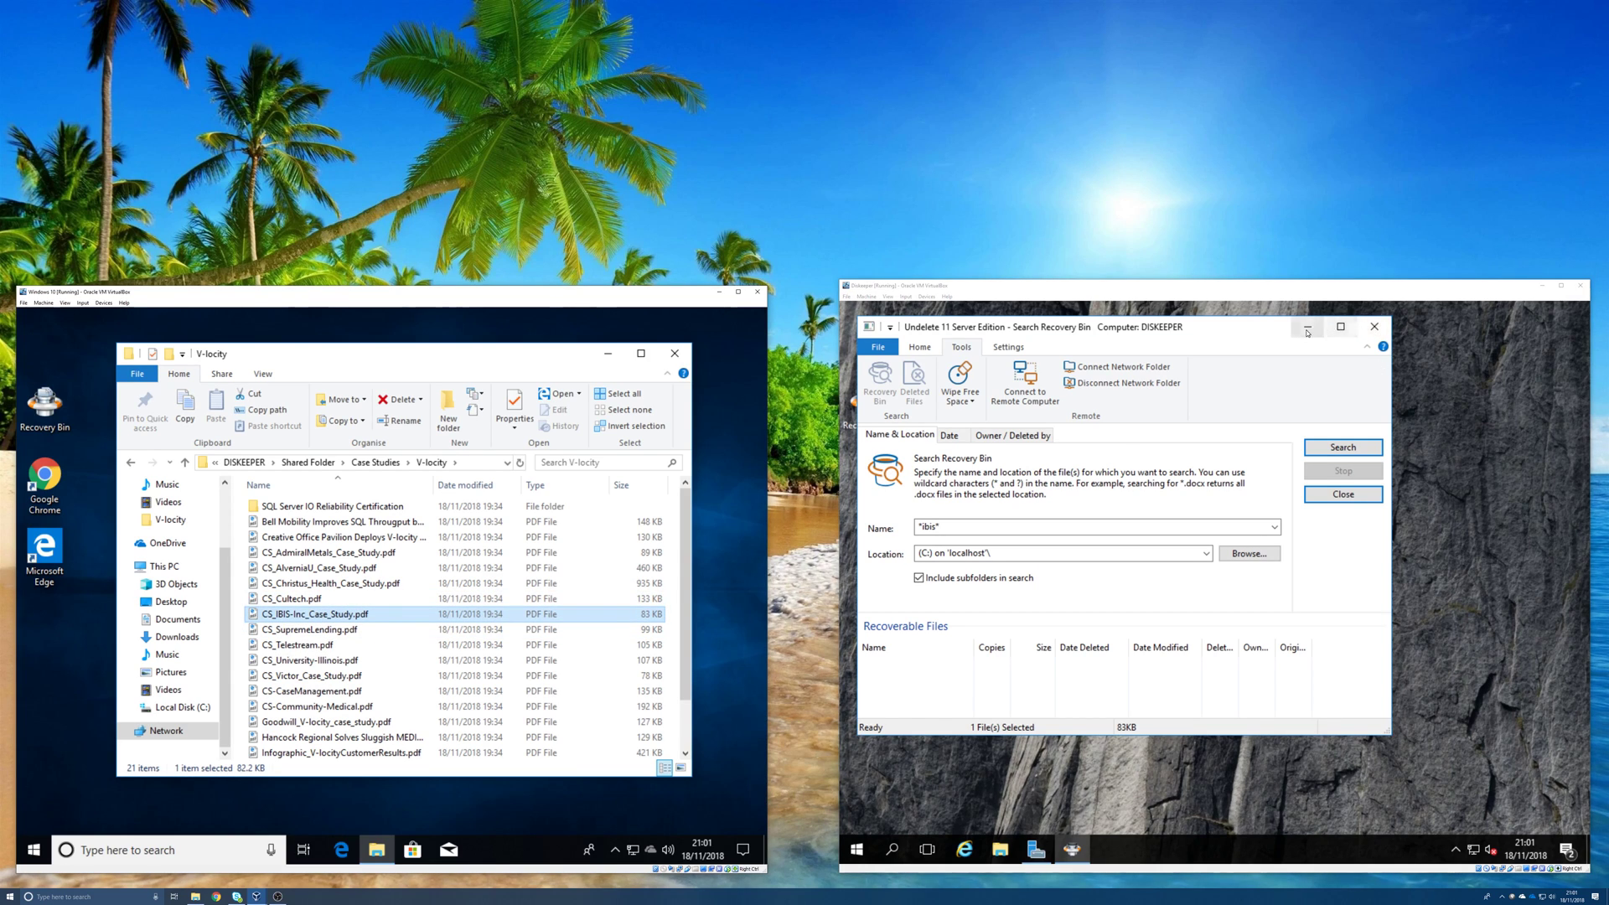
Open the V-locity folder under Shared Folder and Case Studies on the server and select the recovered CS_IBIS-Inc_Case_Study PDF.
{"action": "left_click", "coordinate": [1374, 326]}
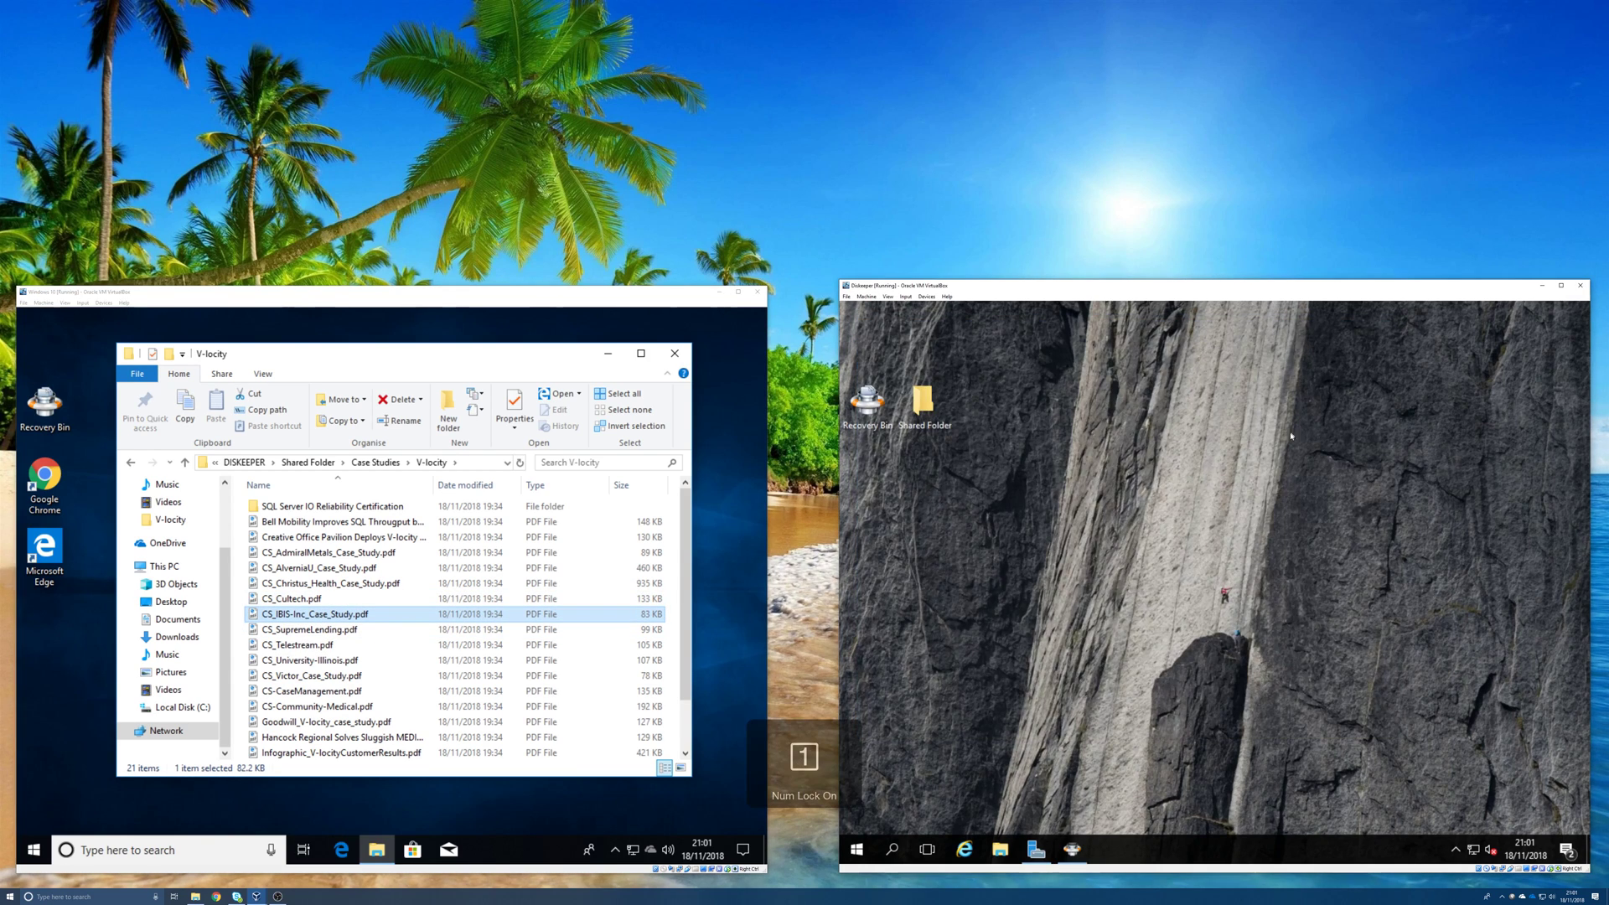
{"action": "double_click", "coordinate": [915, 407]}
{"action": "double_click", "coordinate": [1121, 498]}
{"action": "double_click", "coordinate": [1119, 544]}
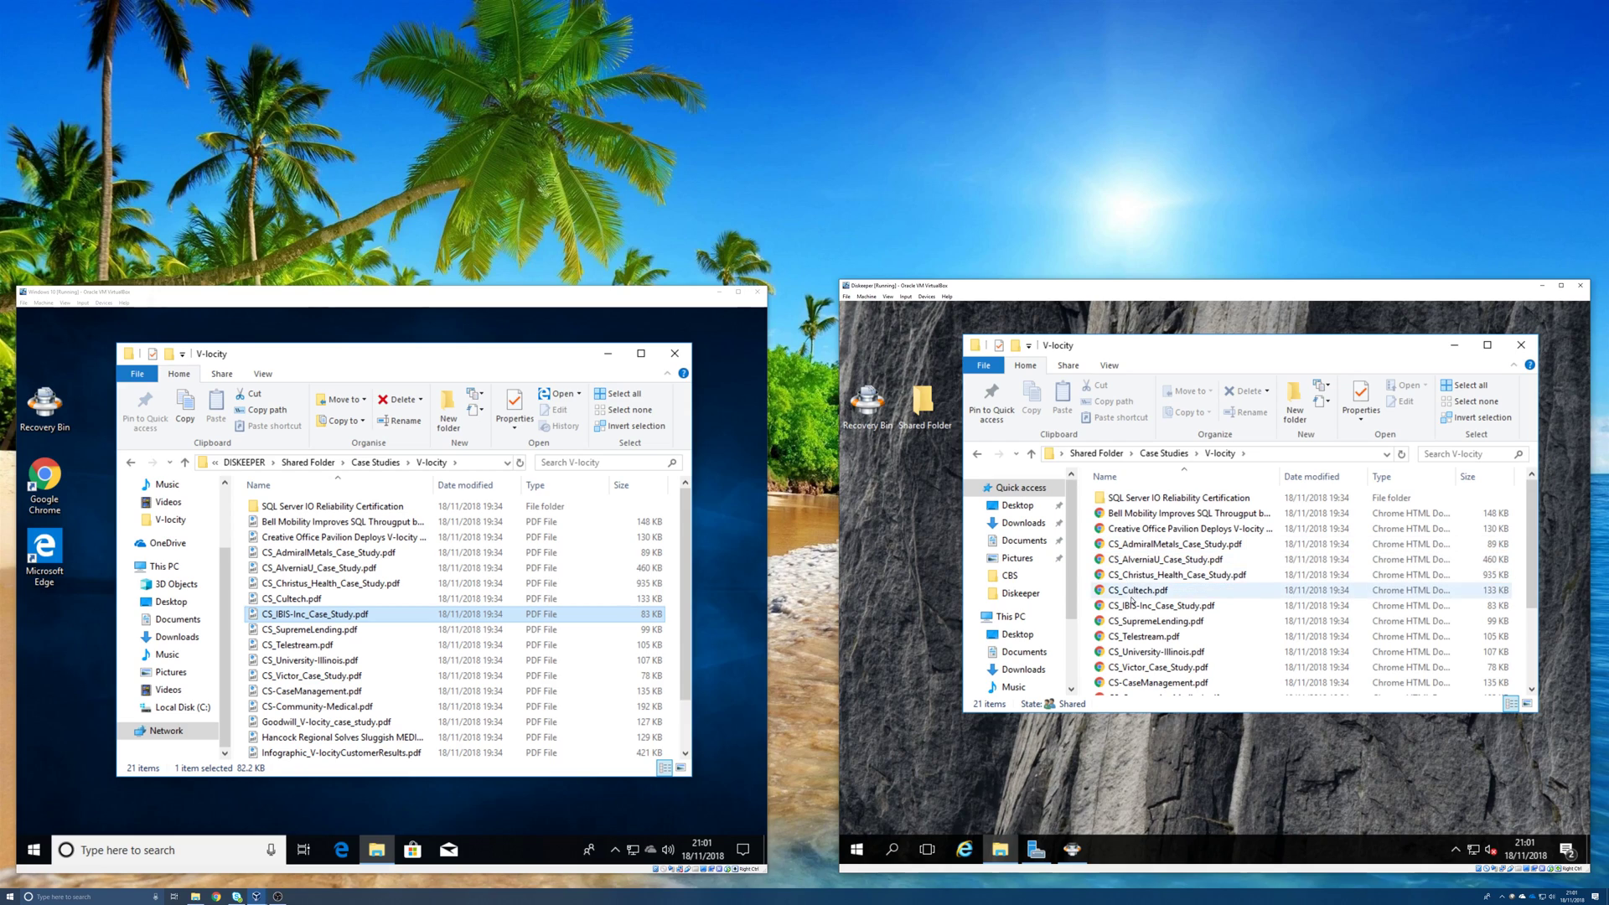
{"action": "left_click", "coordinate": [1166, 606]}
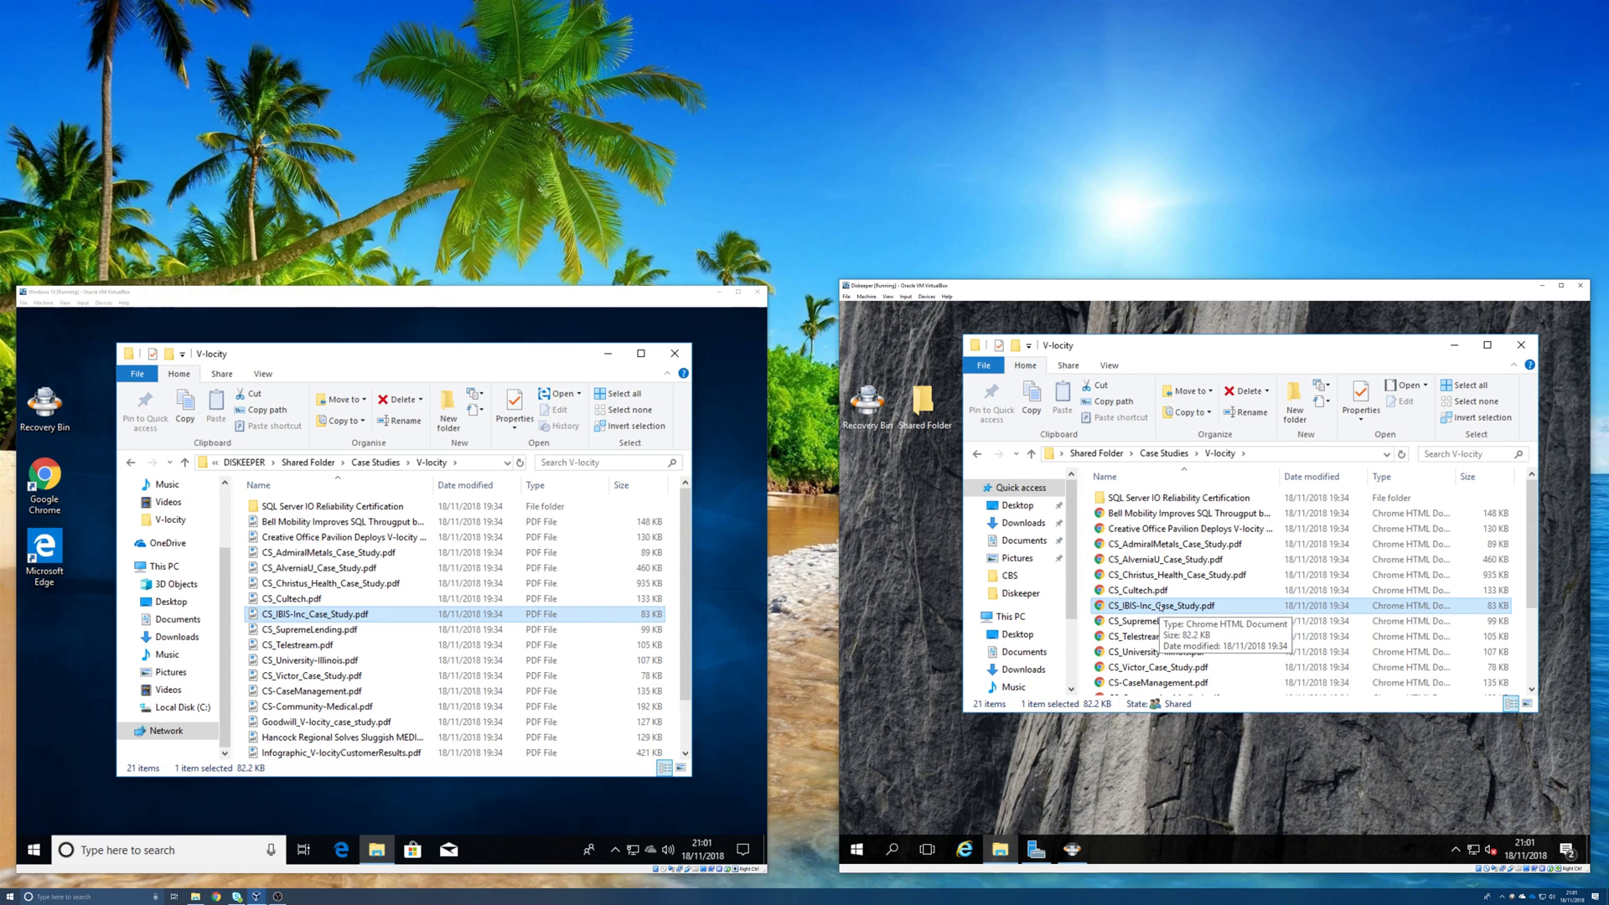
Close the Recovery Bin search in Undelete and examine the entries in the Recovery Bin Exclusion List.
{"action": "left_click", "coordinate": [1067, 860]}
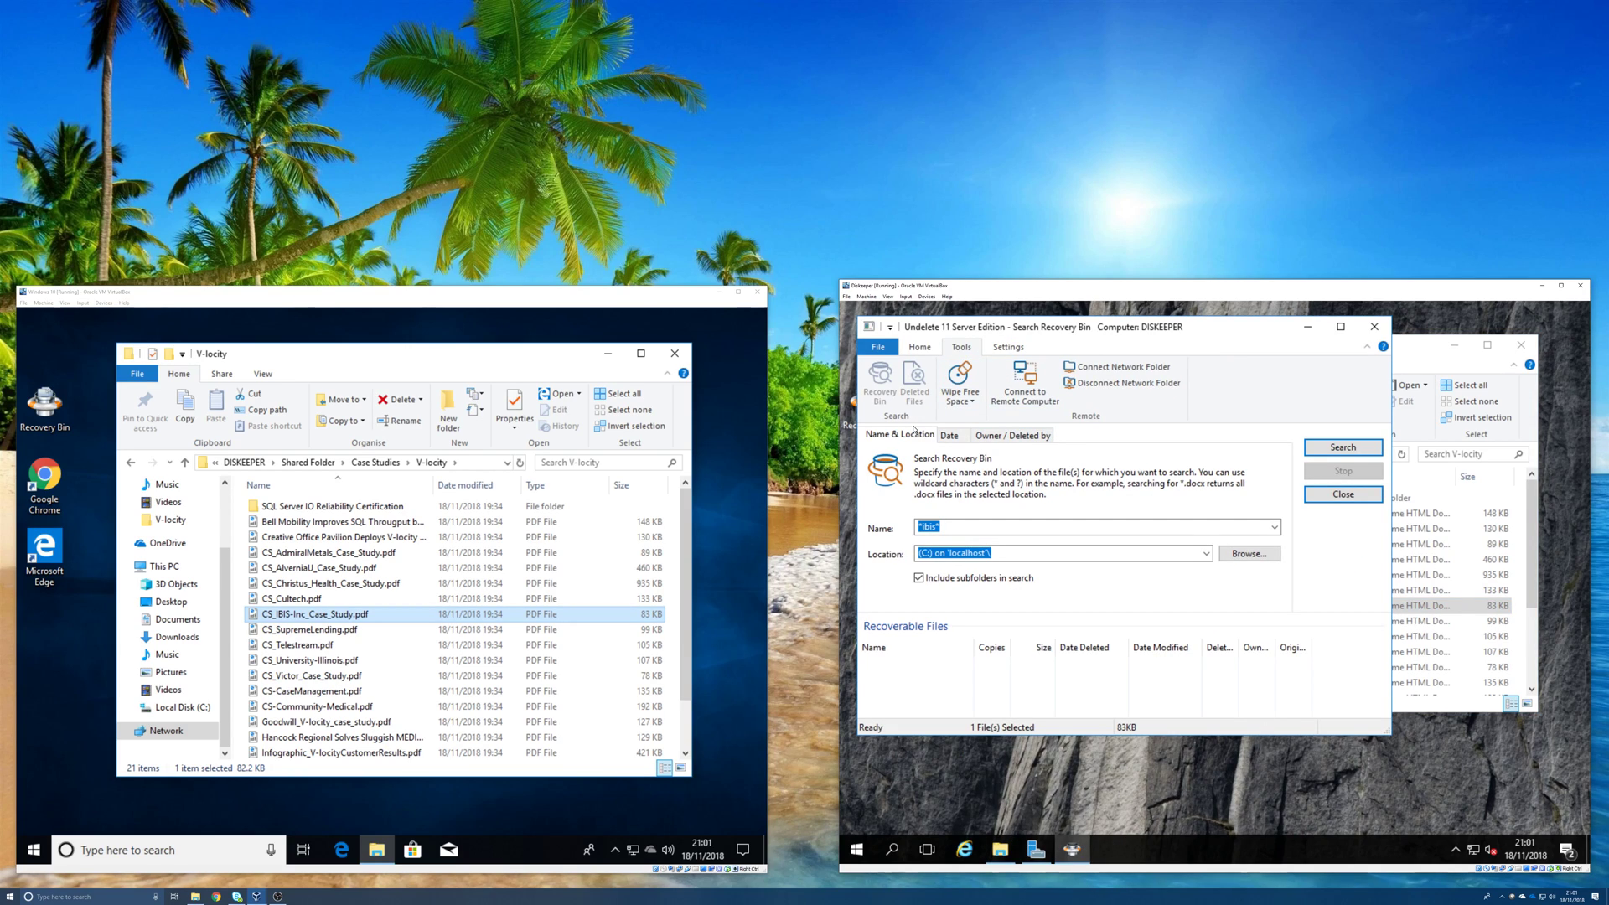
{"action": "left_click", "coordinate": [1351, 493]}
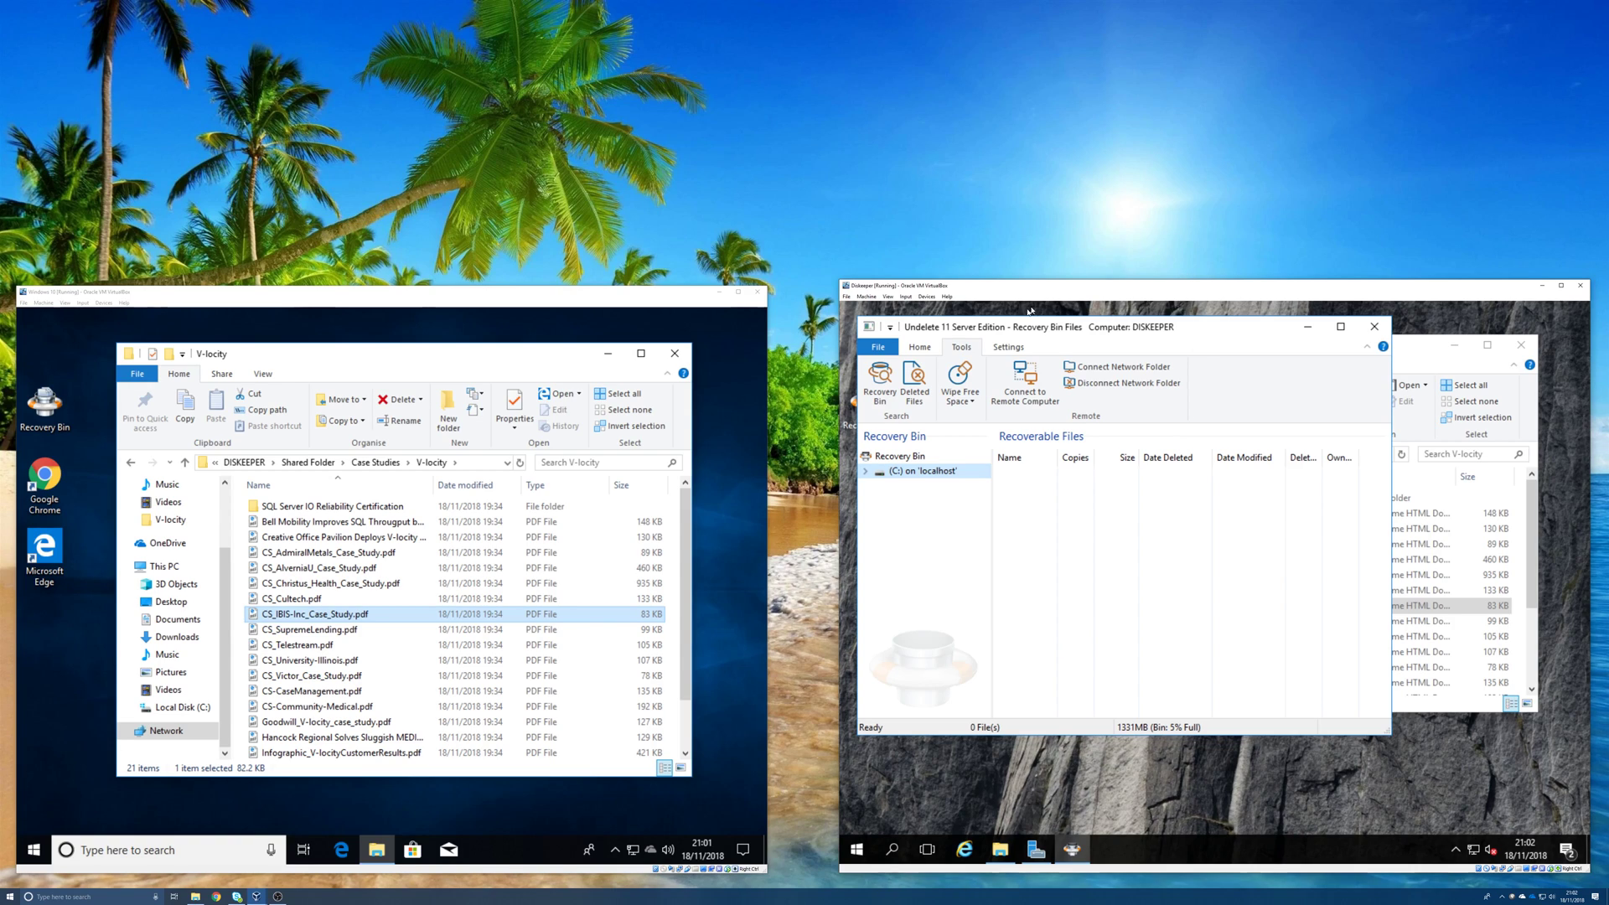
{"action": "left_click", "coordinate": [1003, 346]}
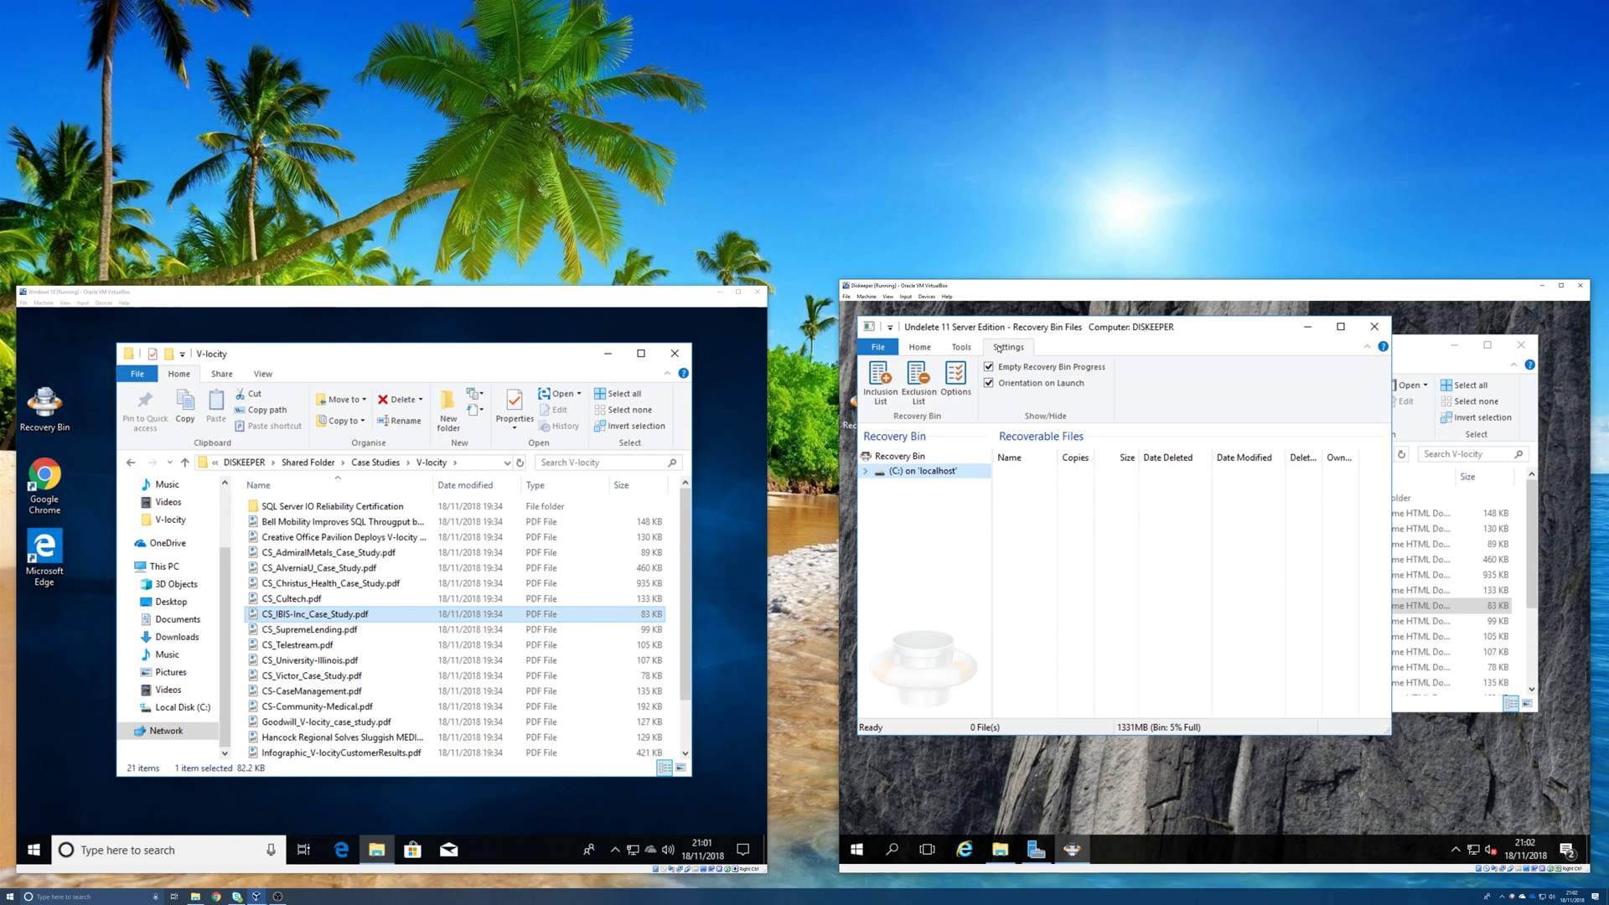
{"action": "left_click", "coordinate": [919, 401]}
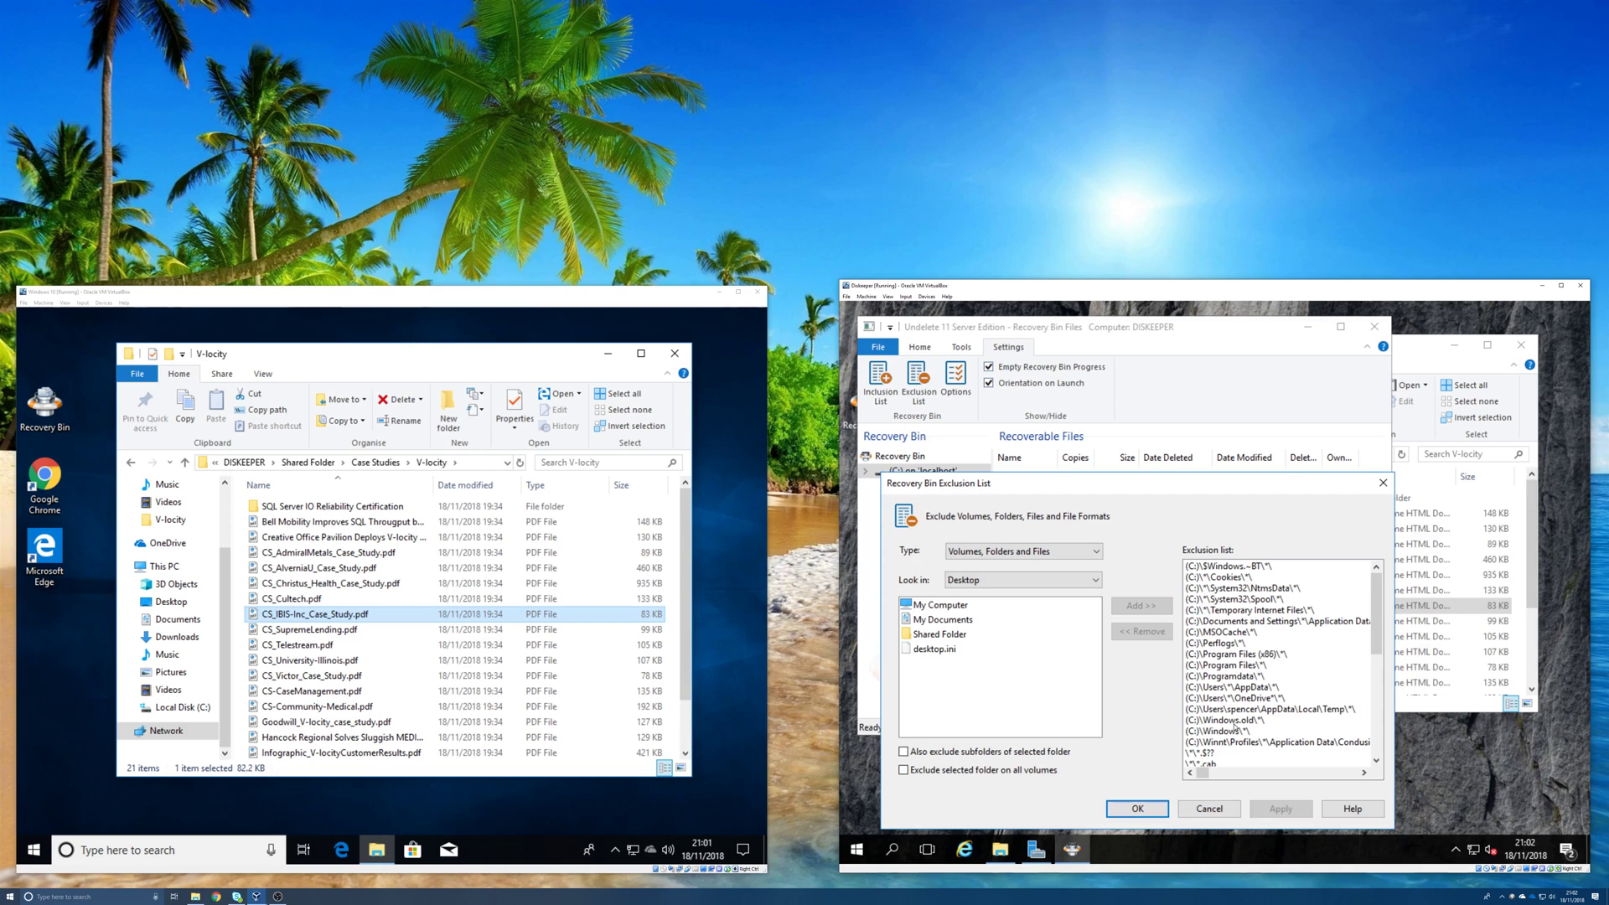
{"action": "left_click", "coordinate": [1233, 720]}
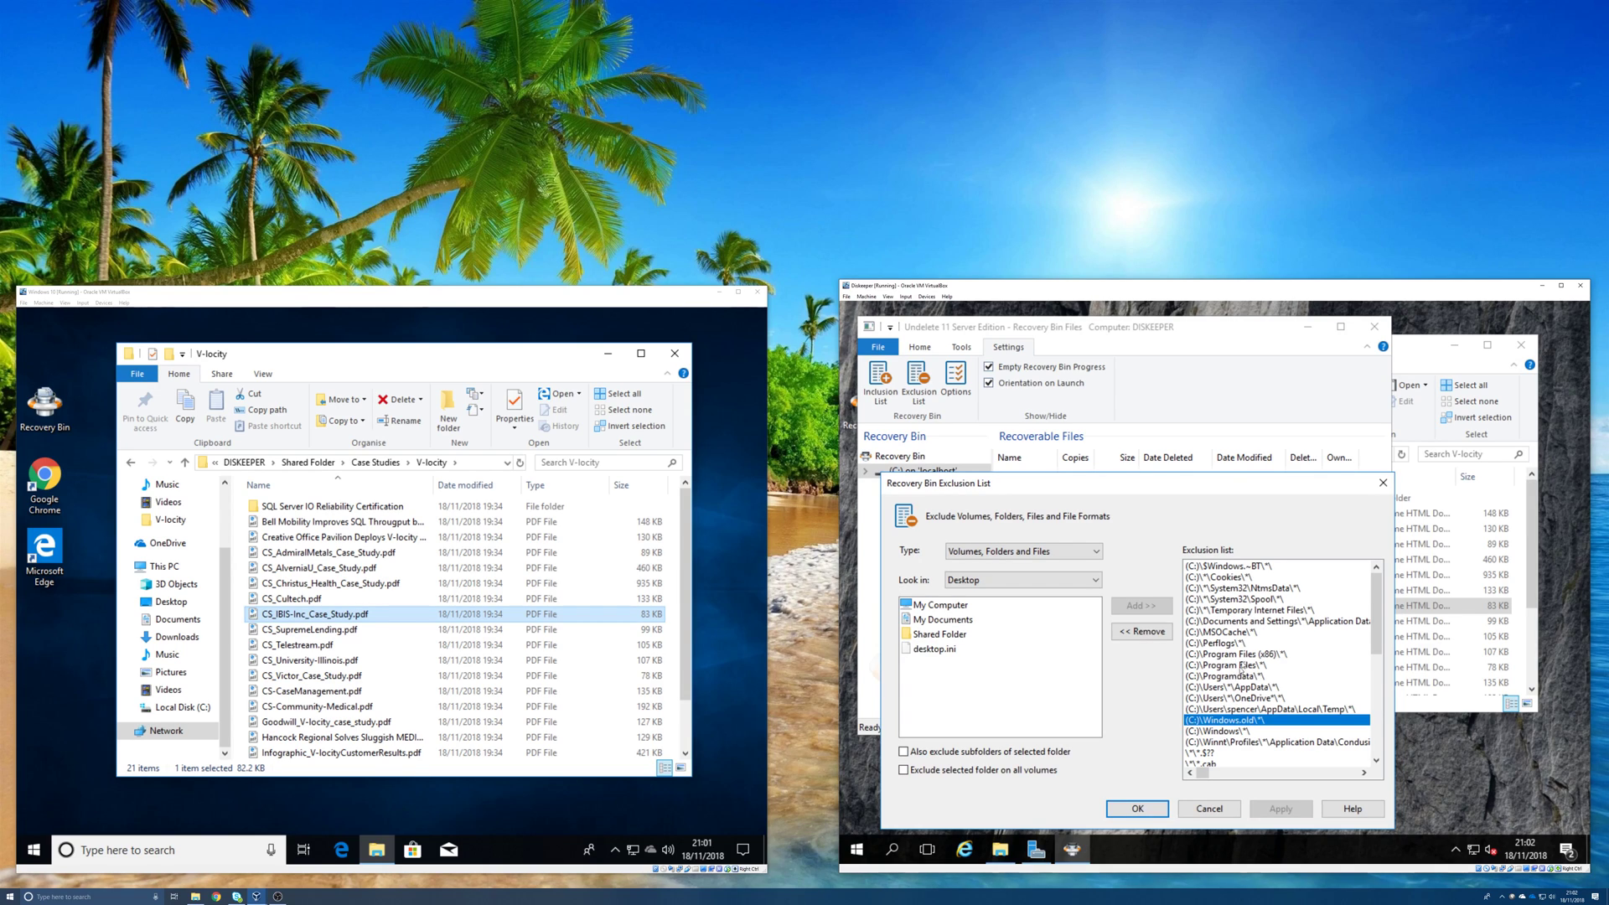
{"action": "scroll", "coordinate": [1257, 706], "scroll_direction": "down", "scroll_amount": 7}
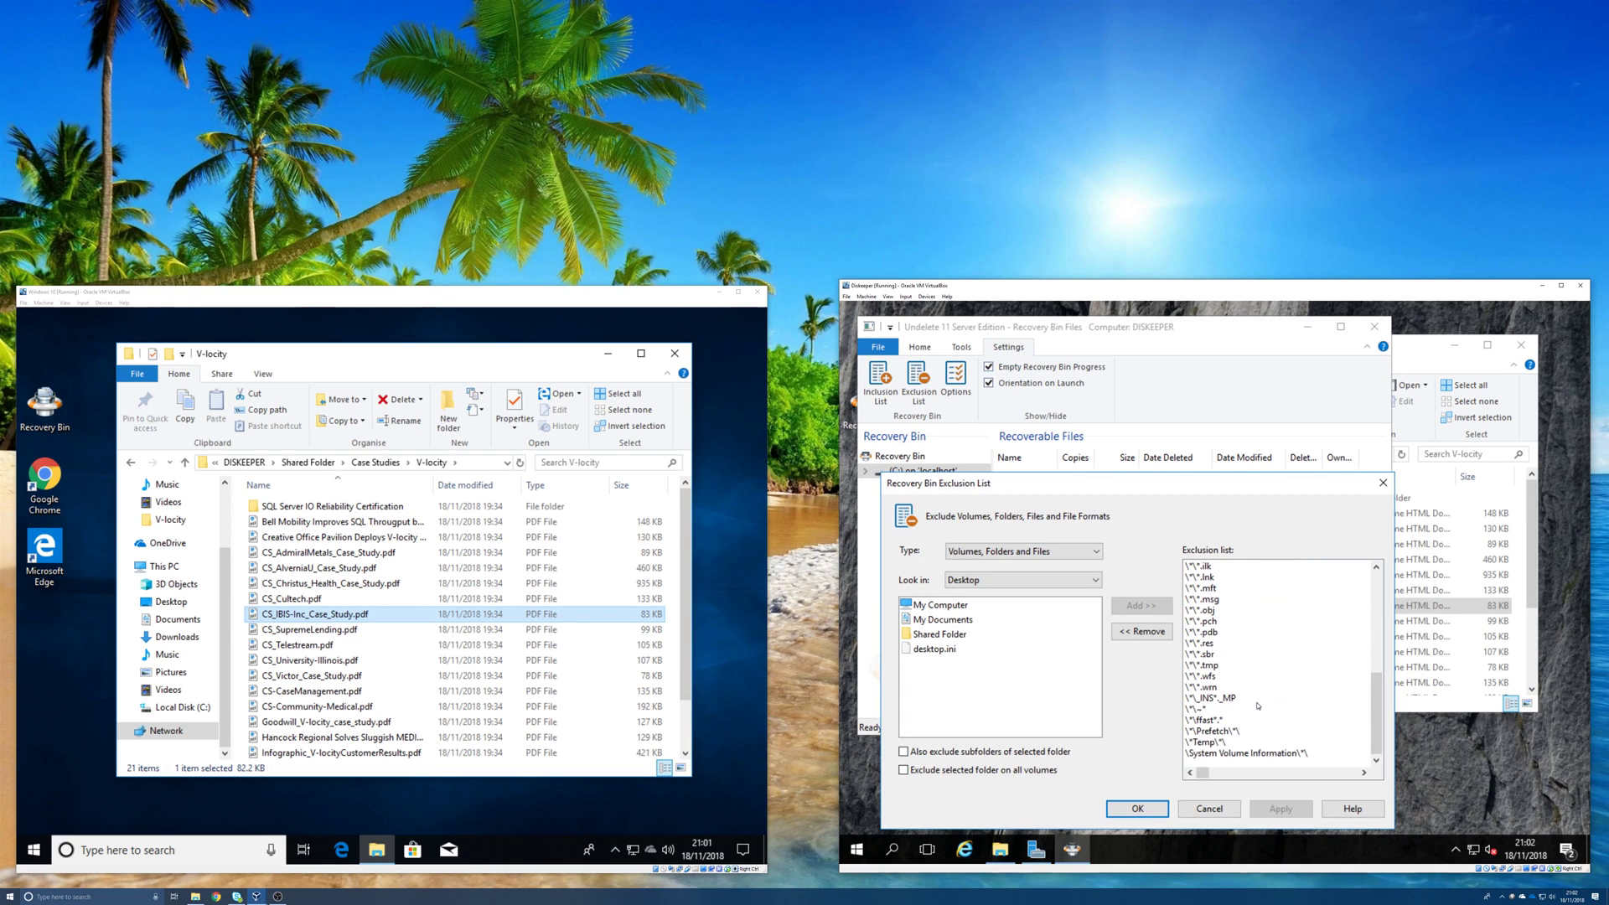
{"action": "scroll", "coordinate": [1257, 706], "scroll_direction": "up", "scroll_amount": 5}
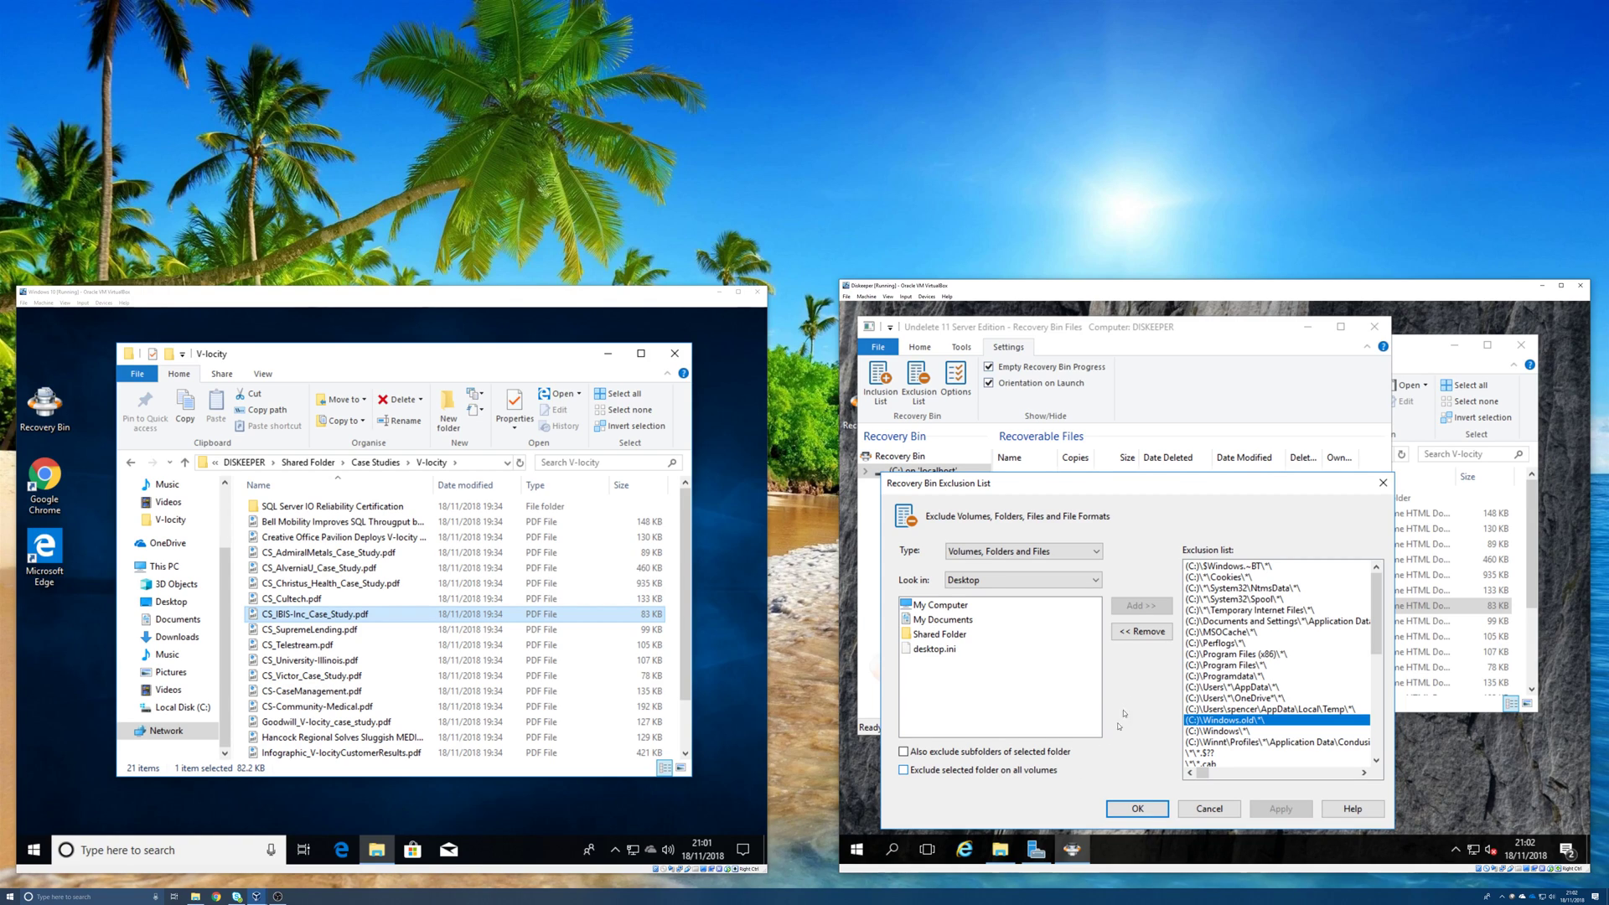
Review the Custom exclusion choices for item kind, file extension or name, and folder scope, and leave the exclusion list without changes.
{"action": "left_click", "coordinate": [1051, 555]}
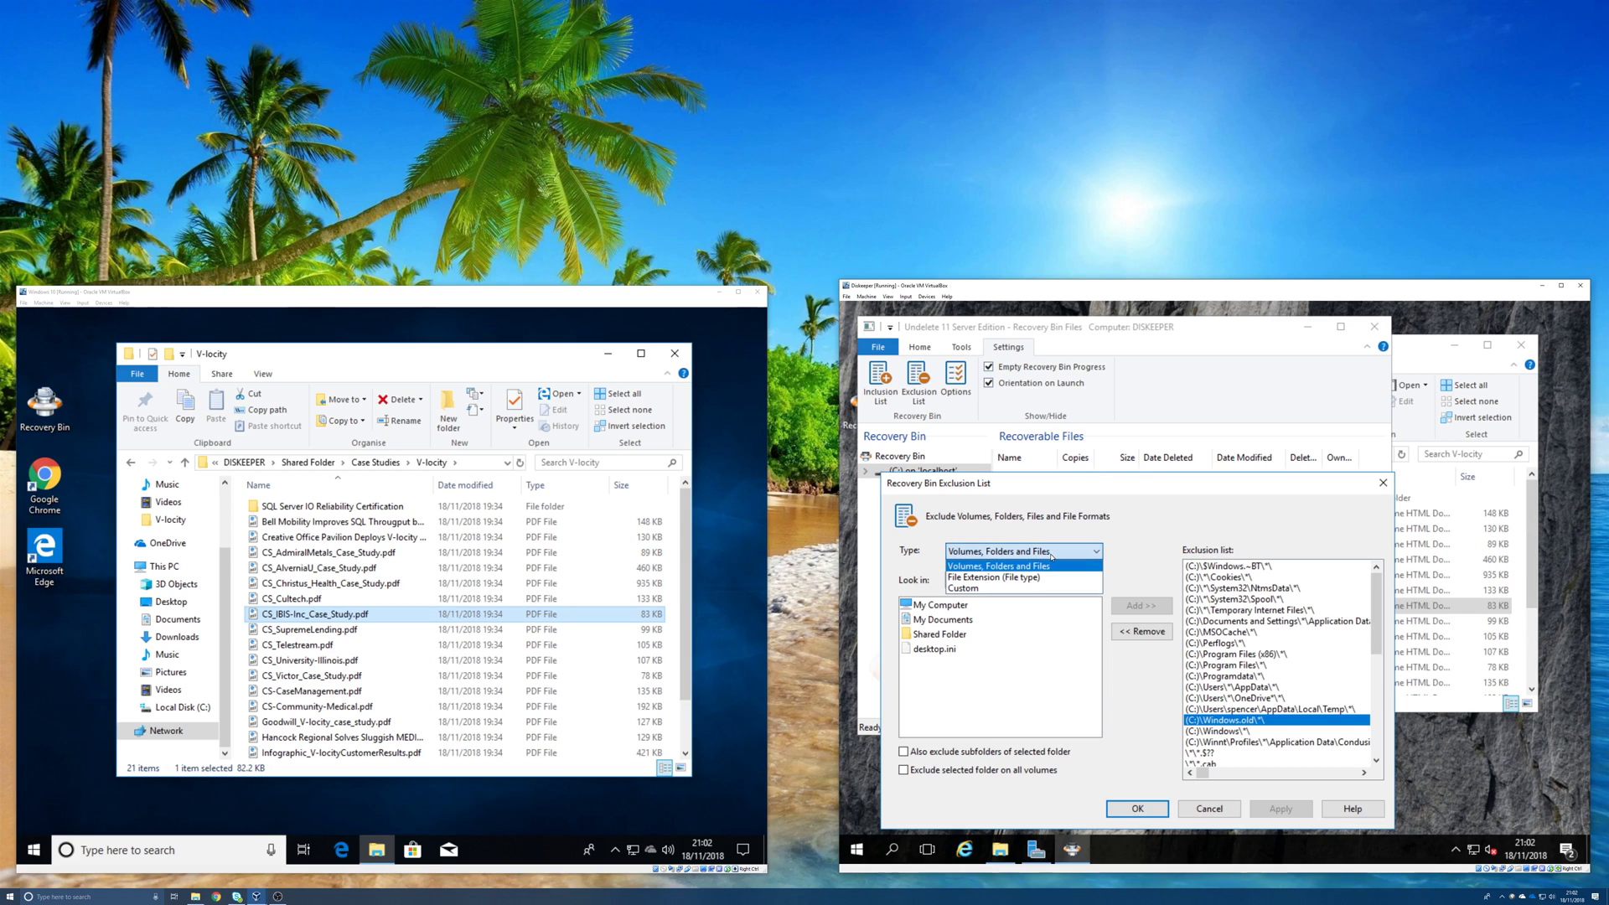
{"action": "left_click", "coordinate": [1011, 588]}
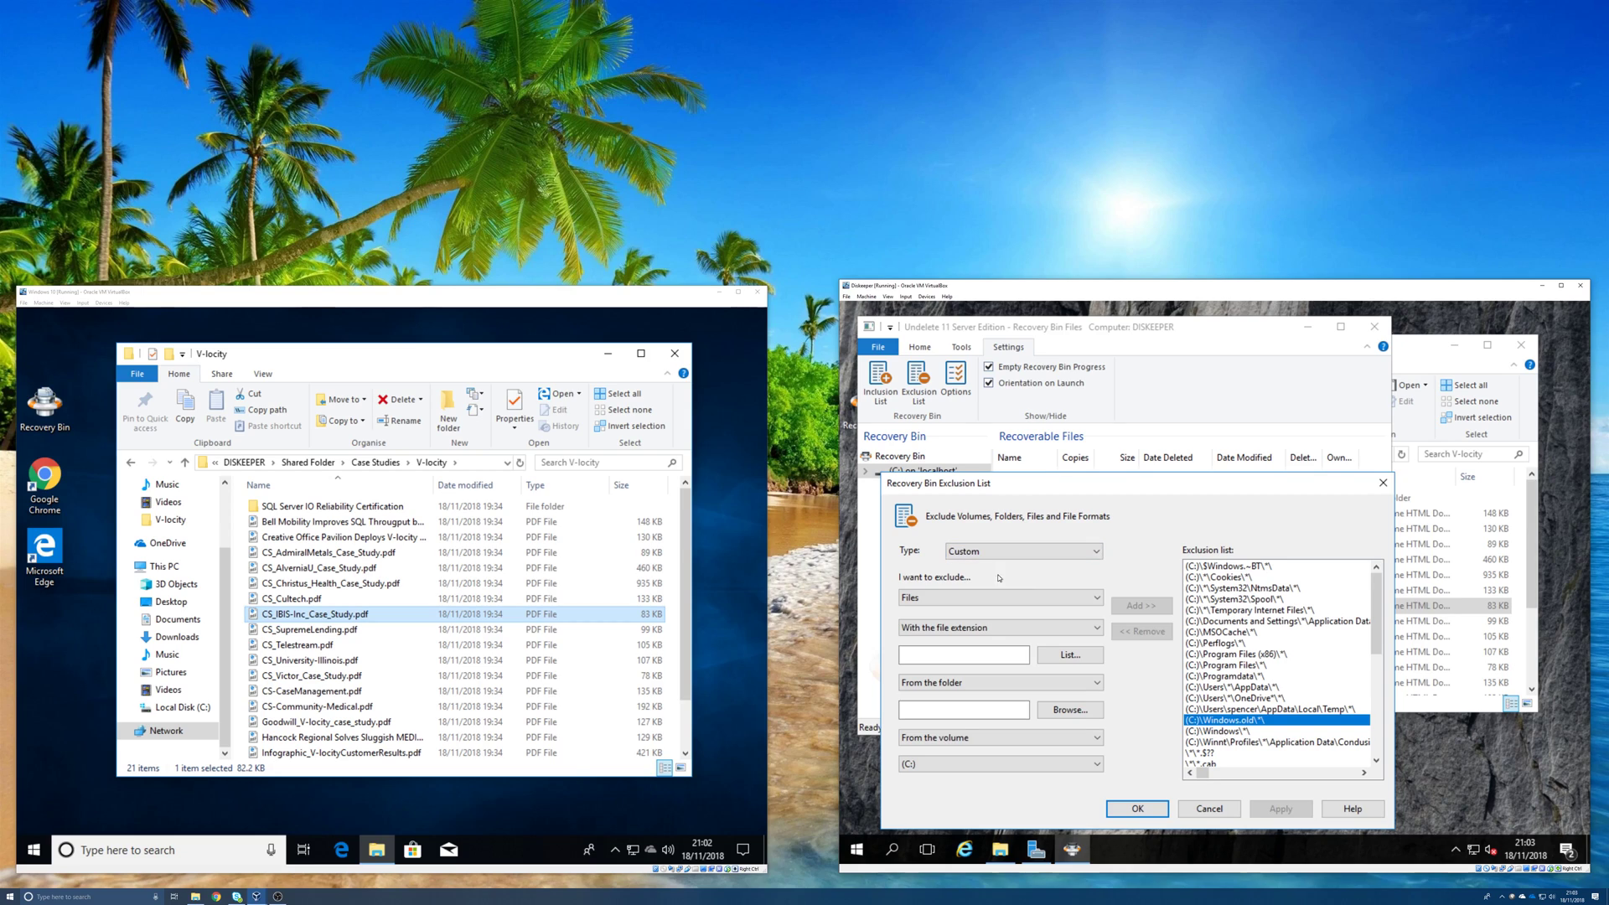
{"action": "left_click", "coordinate": [962, 598]}
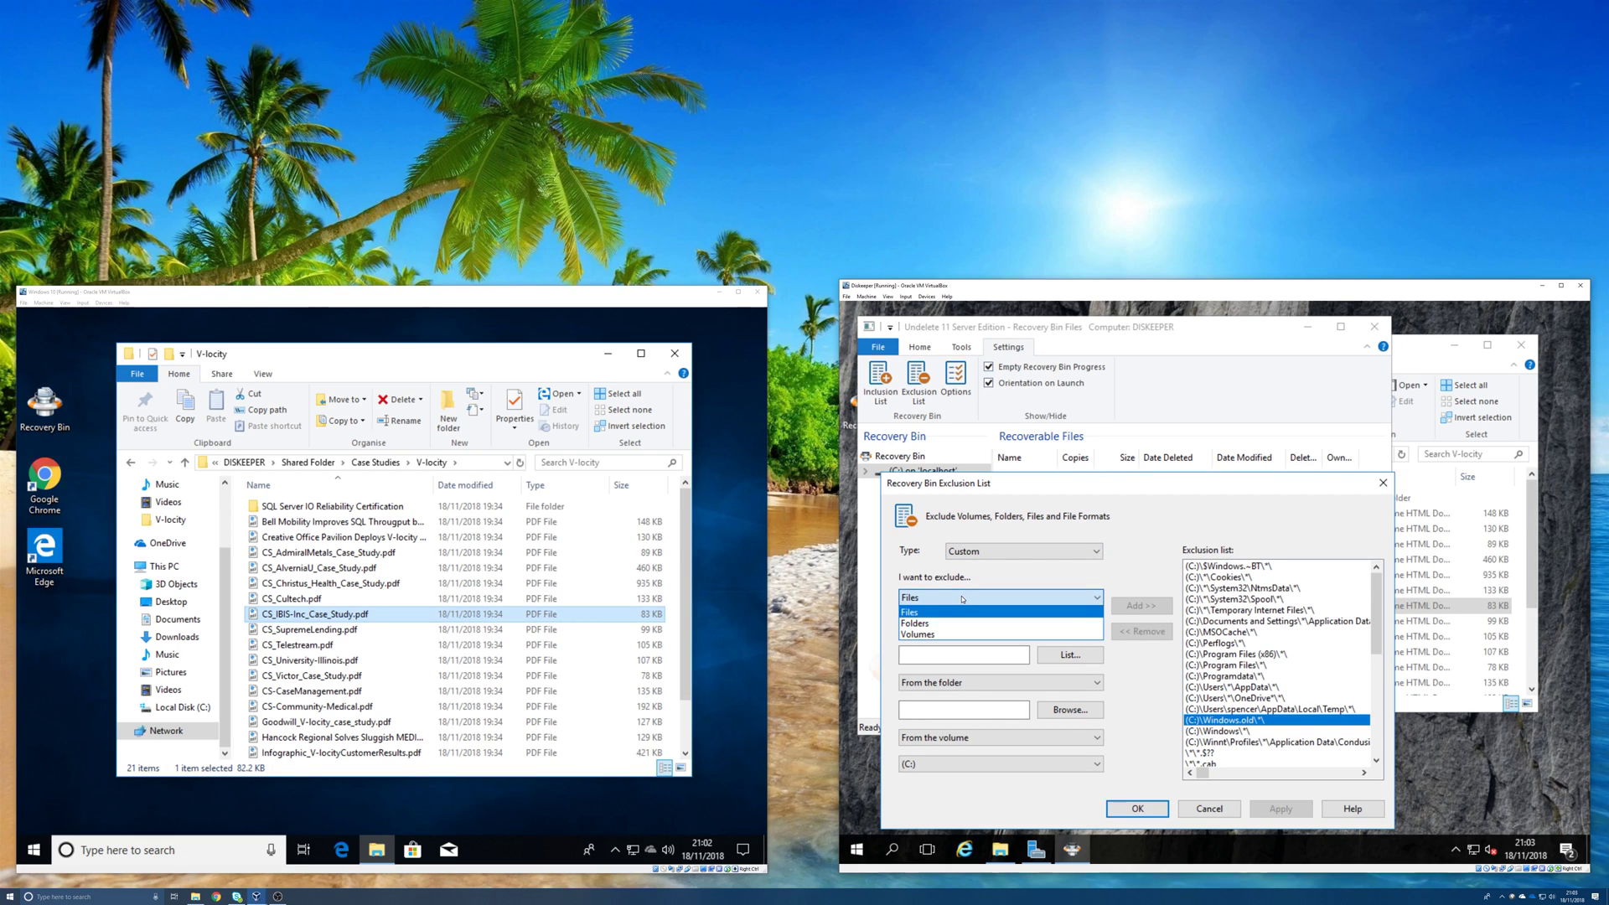
{"action": "left_click", "coordinate": [962, 598]}
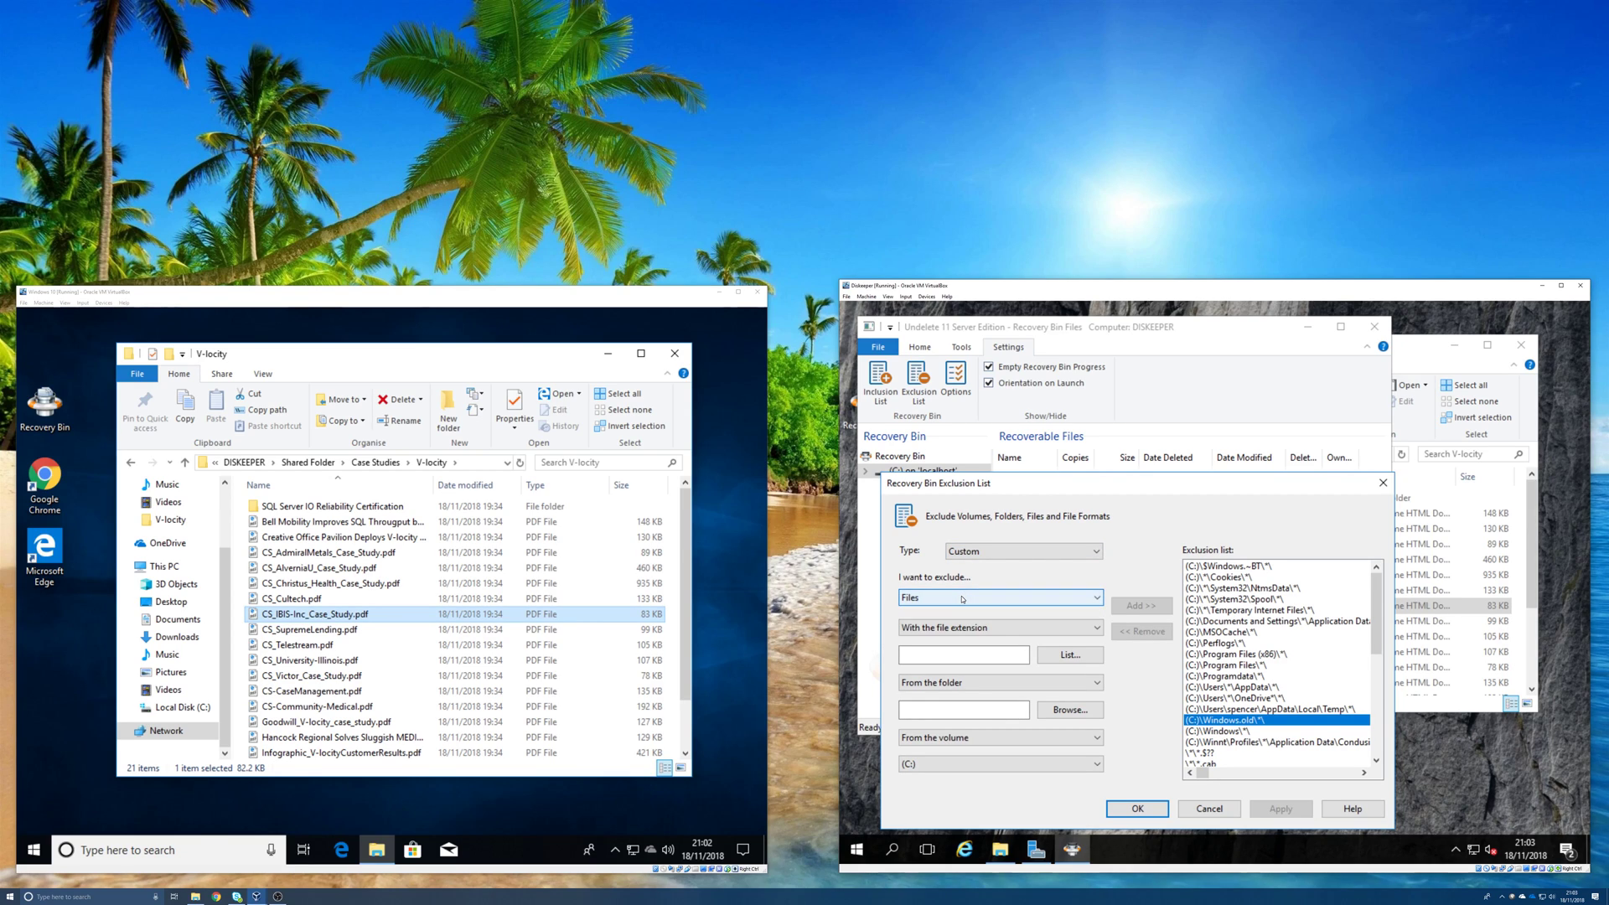
{"action": "left_click", "coordinate": [999, 628]}
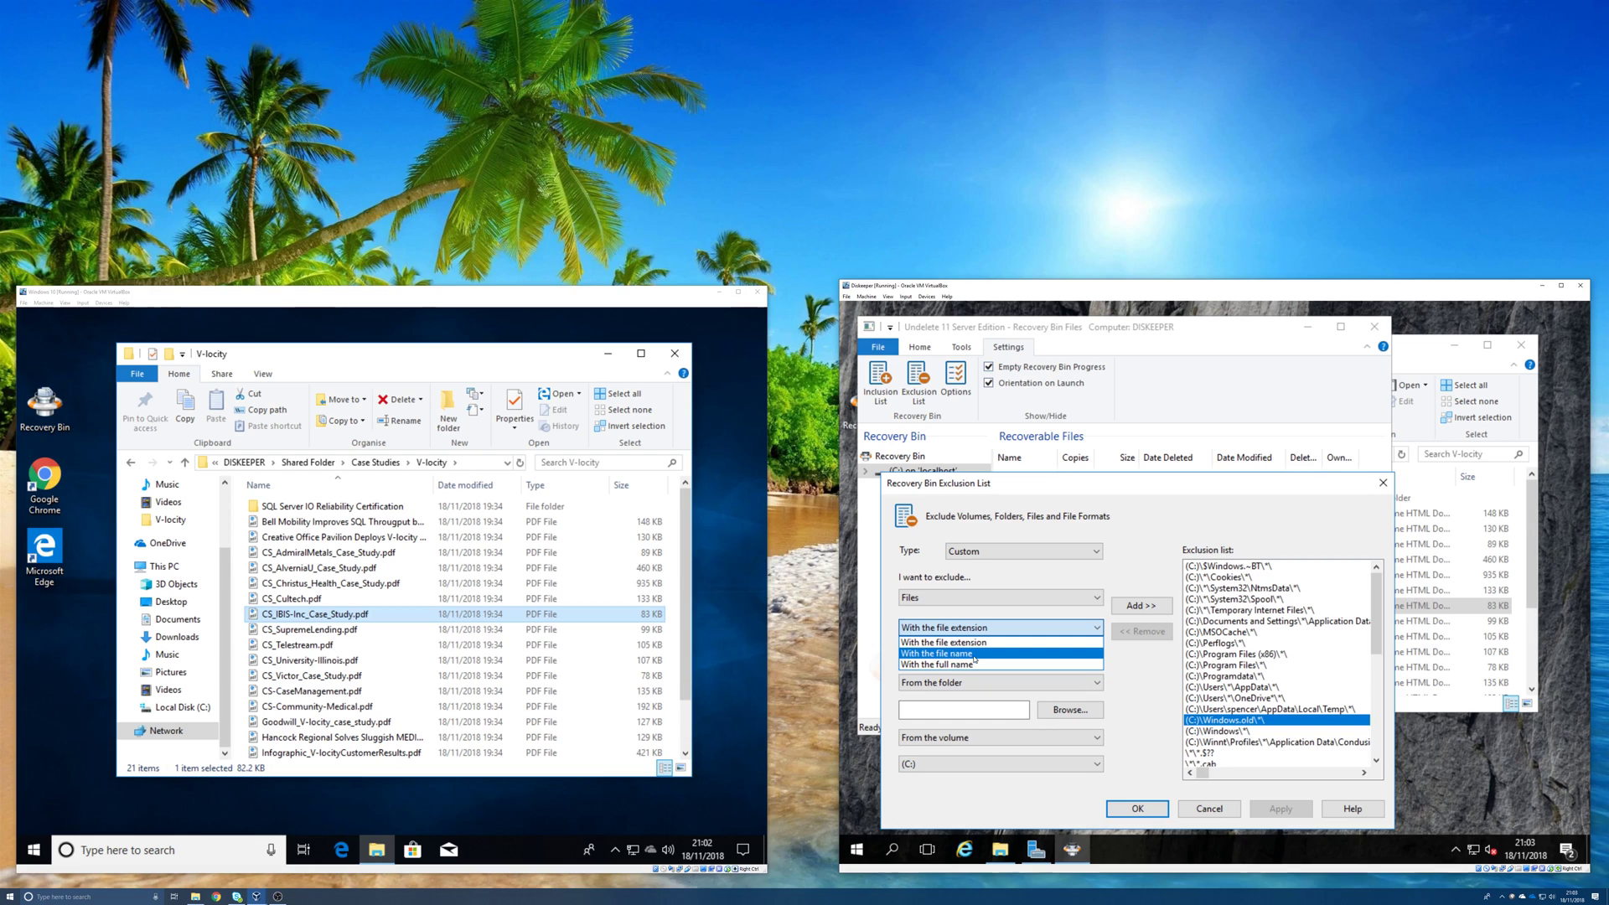
{"action": "left_click", "coordinate": [1123, 666]}
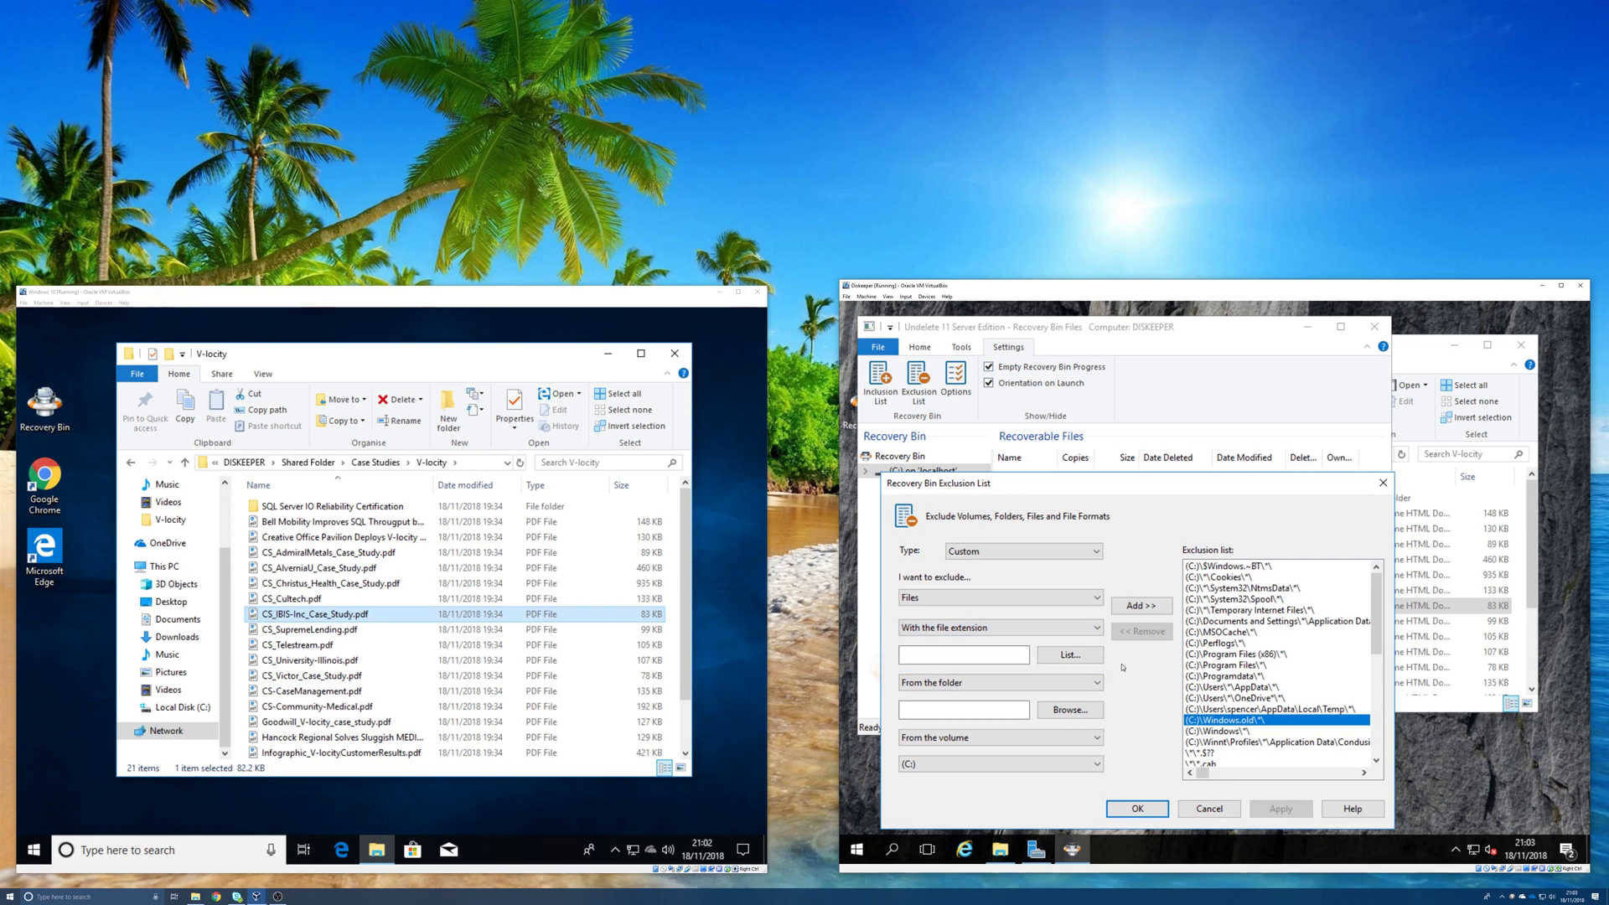
{"action": "left_click", "coordinate": [1023, 684]}
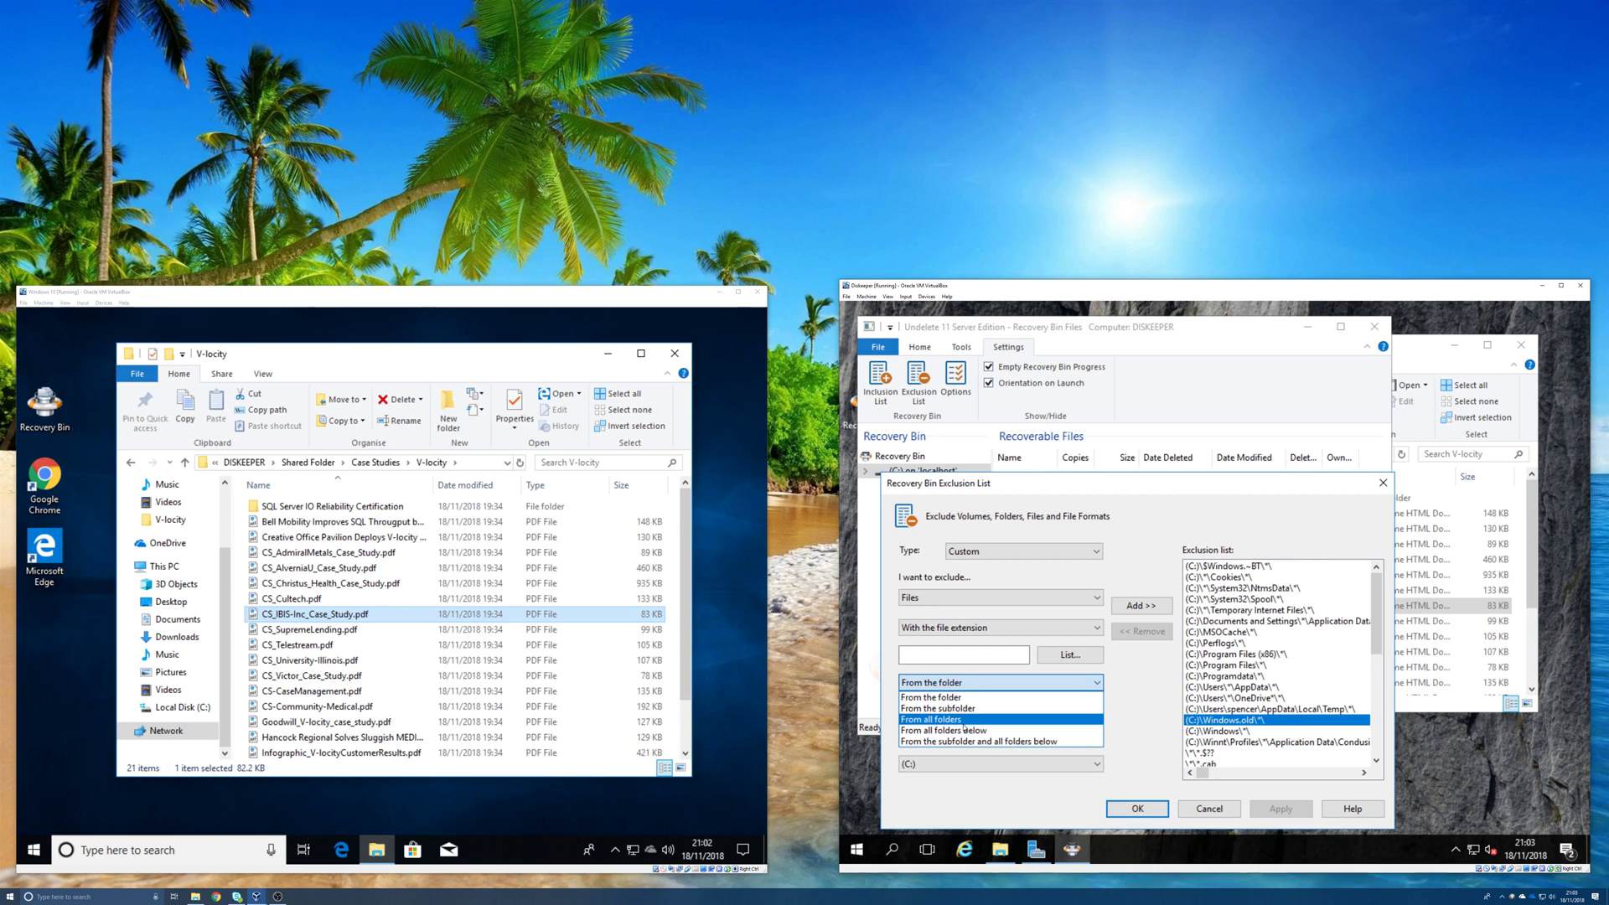
{"action": "left_click", "coordinate": [997, 697]}
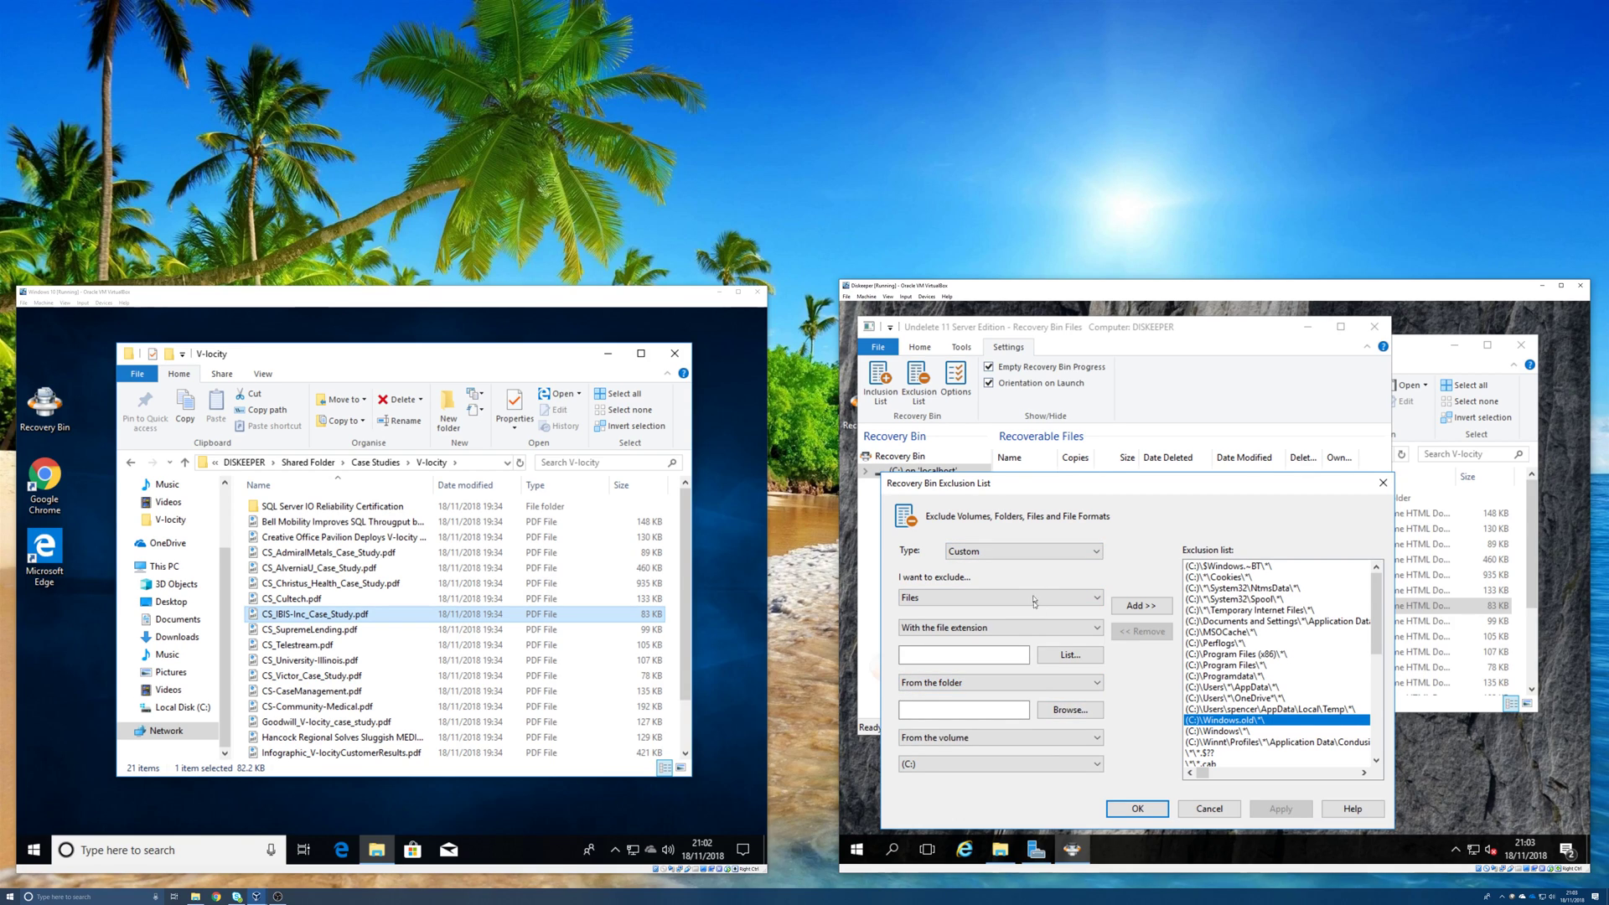
{"action": "left_click", "coordinate": [1207, 809]}
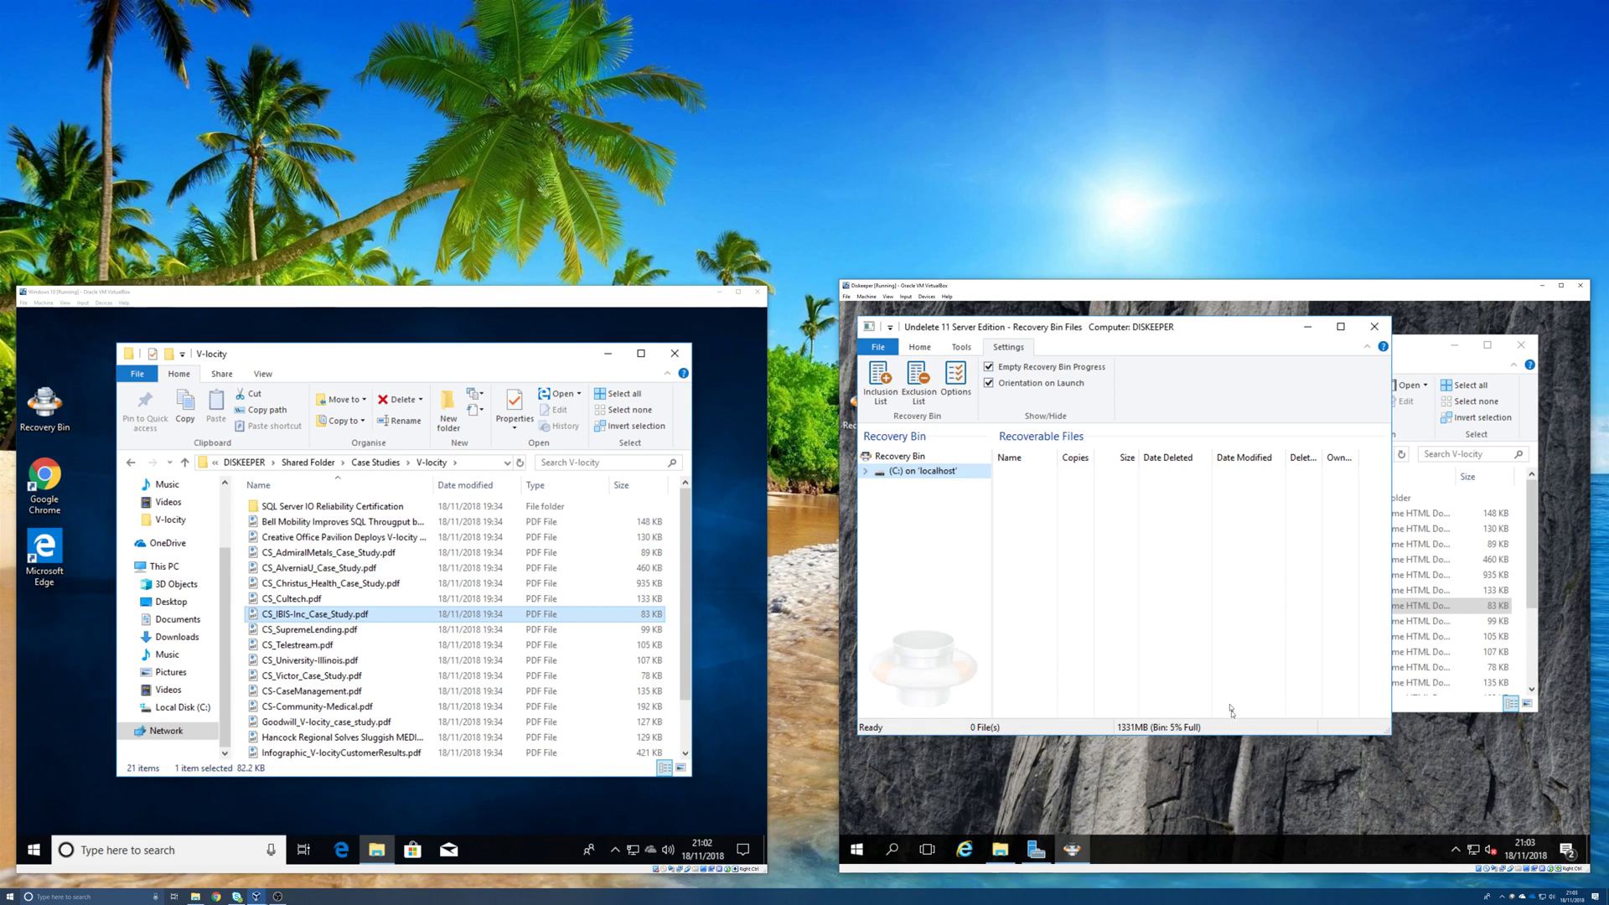
Review the Custom, File Extension, and Volumes, Folders and Files types in the Recovery Bin Inclusion List, and leave it without changes.
{"action": "left_click", "coordinate": [871, 377]}
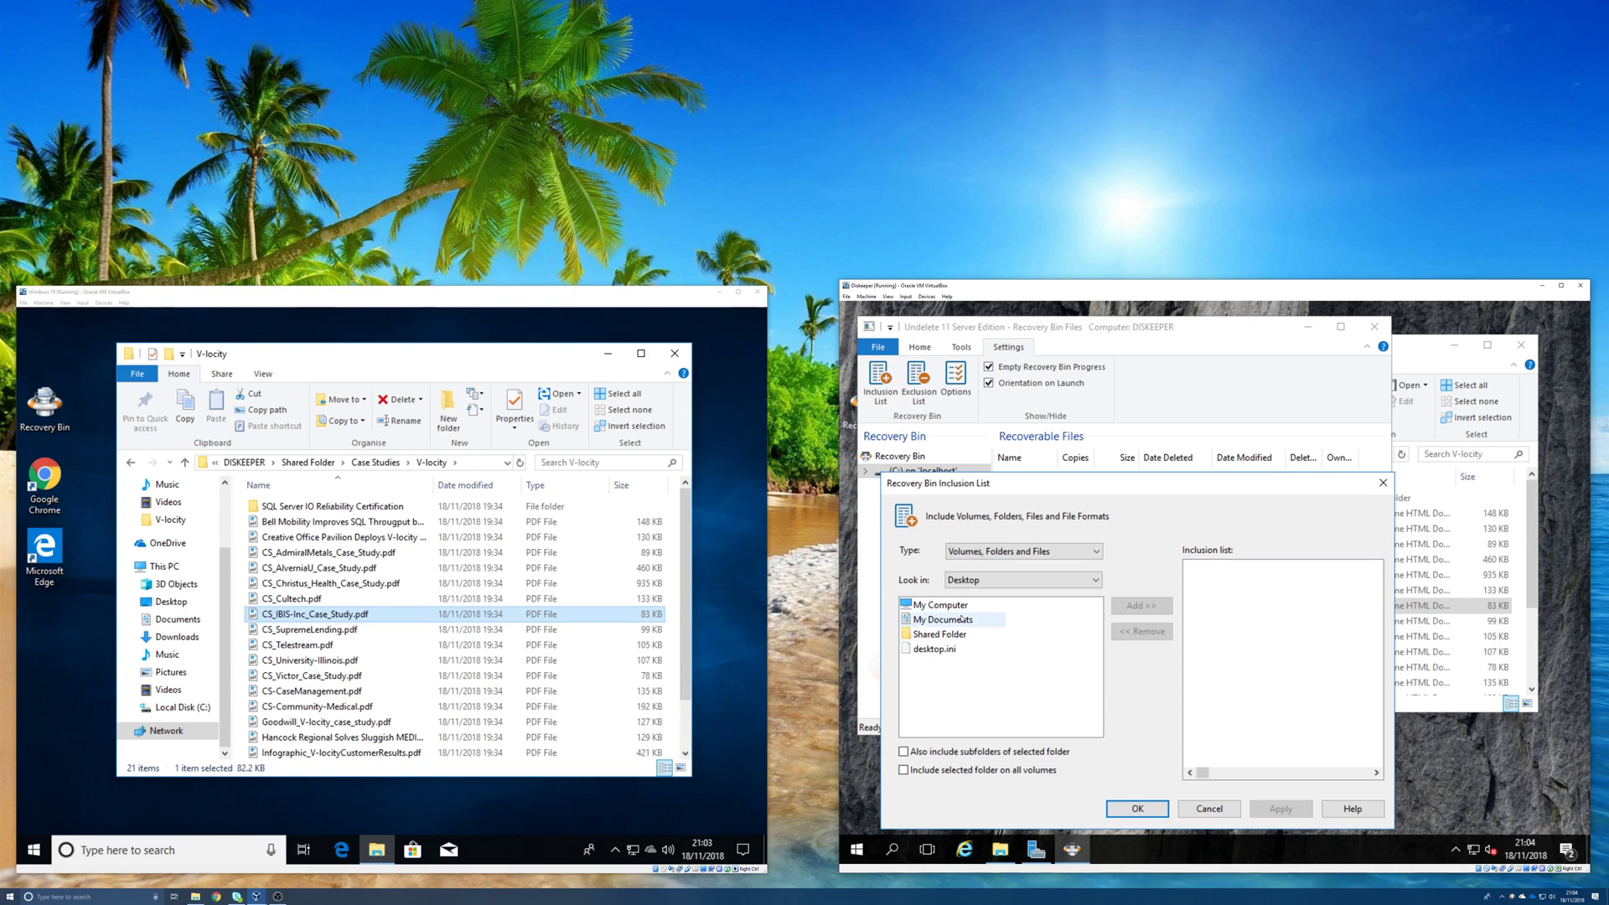
{"action": "left_click", "coordinate": [1093, 551]}
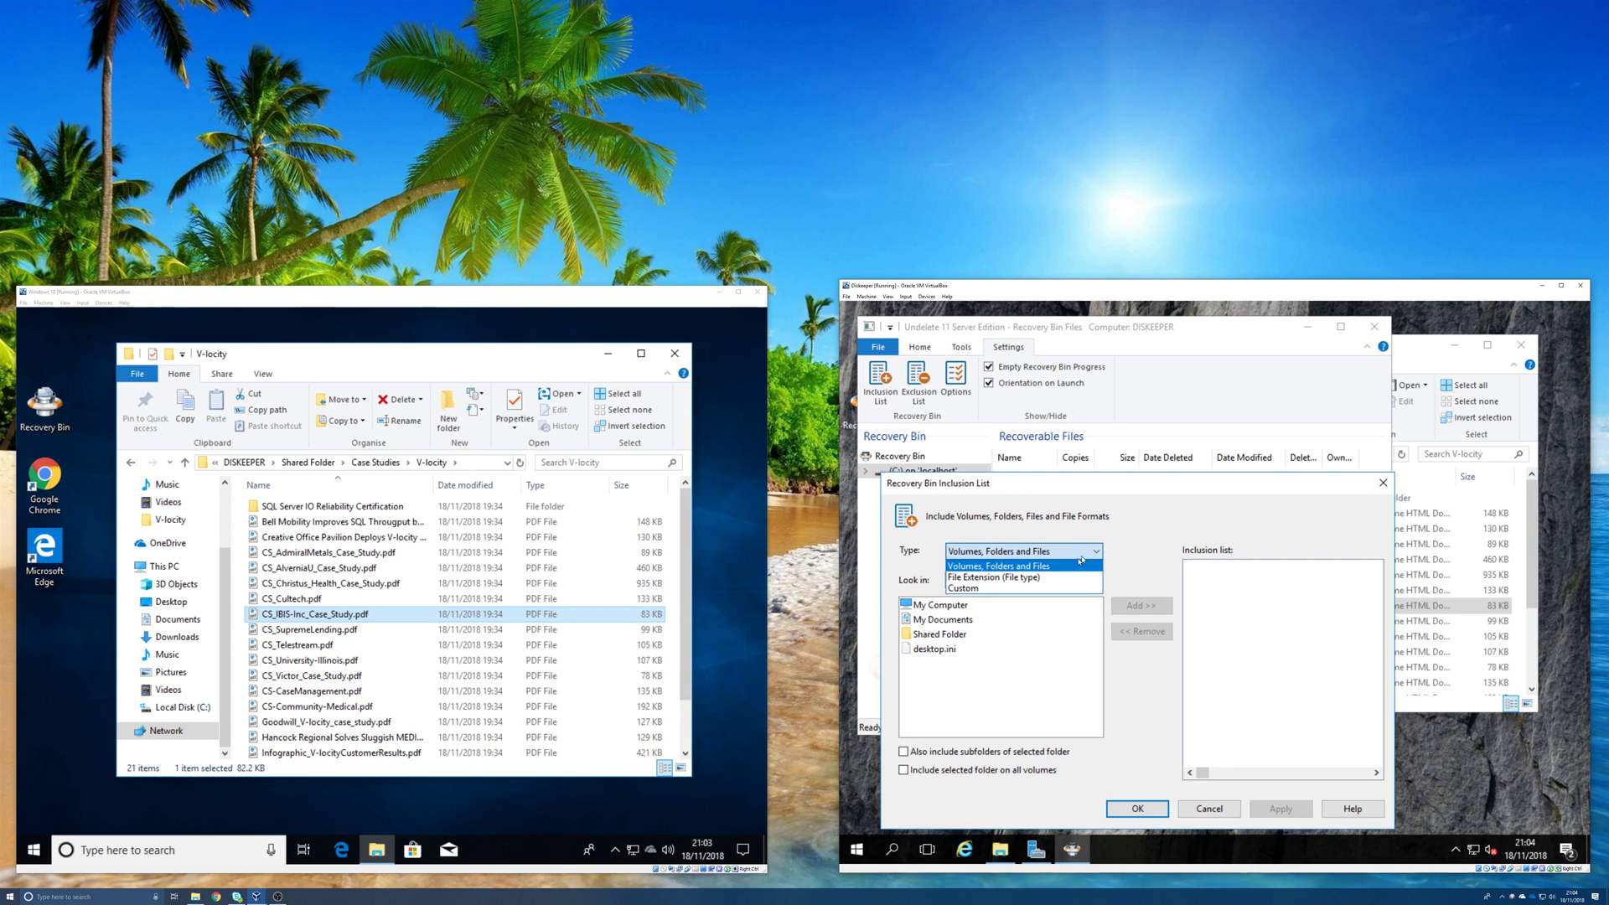
{"action": "left_click", "coordinate": [972, 588]}
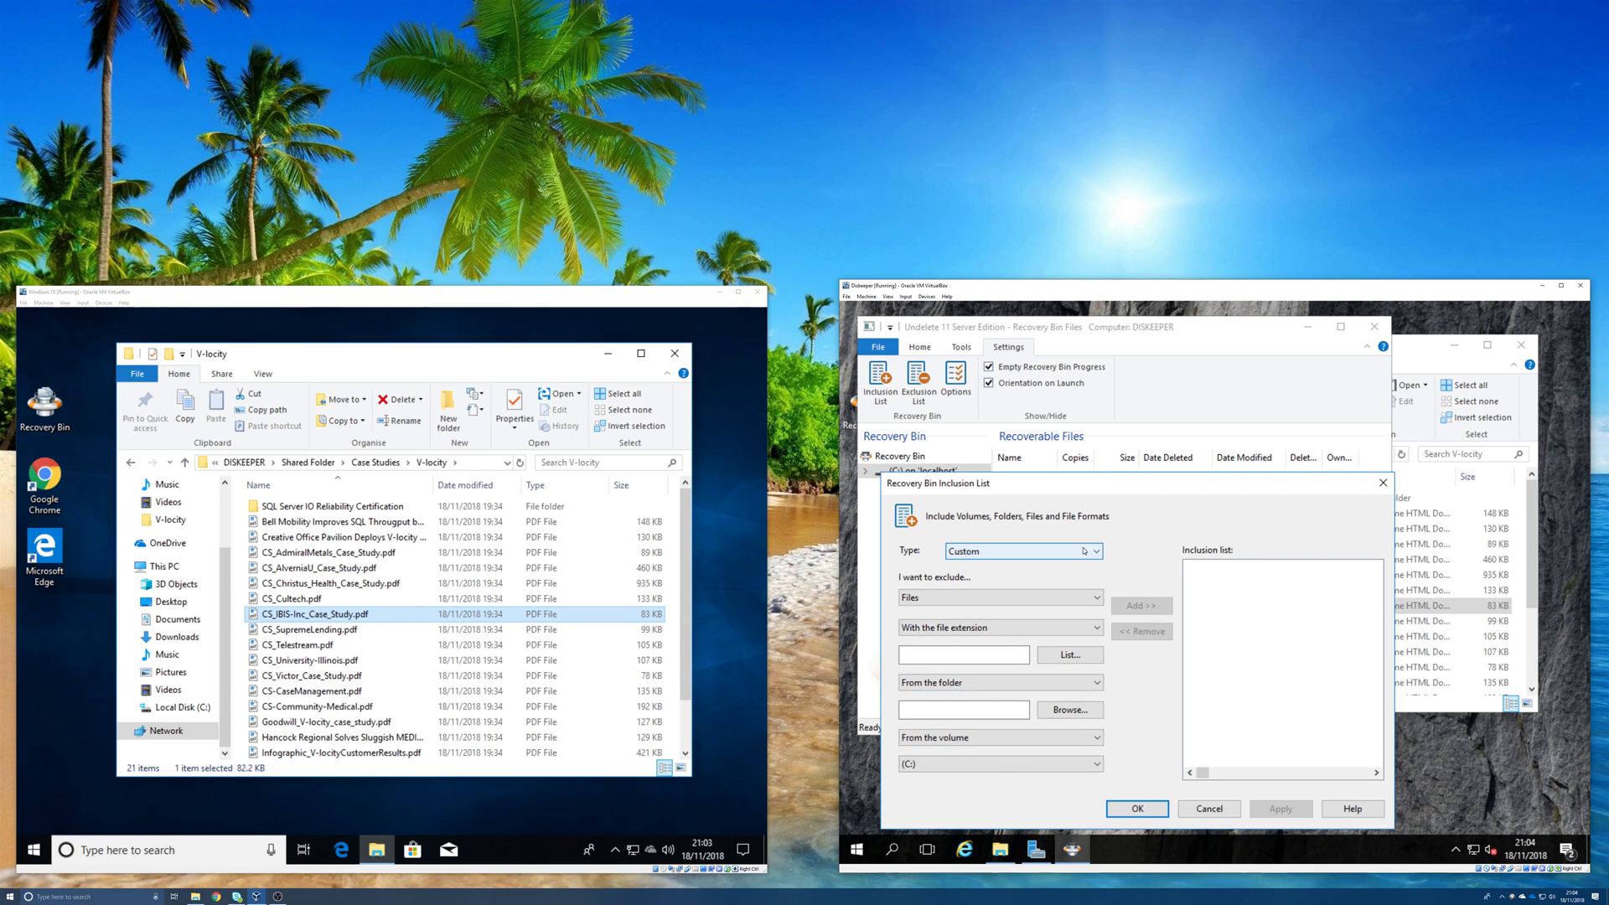
{"action": "left_click", "coordinate": [1034, 552]}
{"action": "left_click", "coordinate": [1020, 577]}
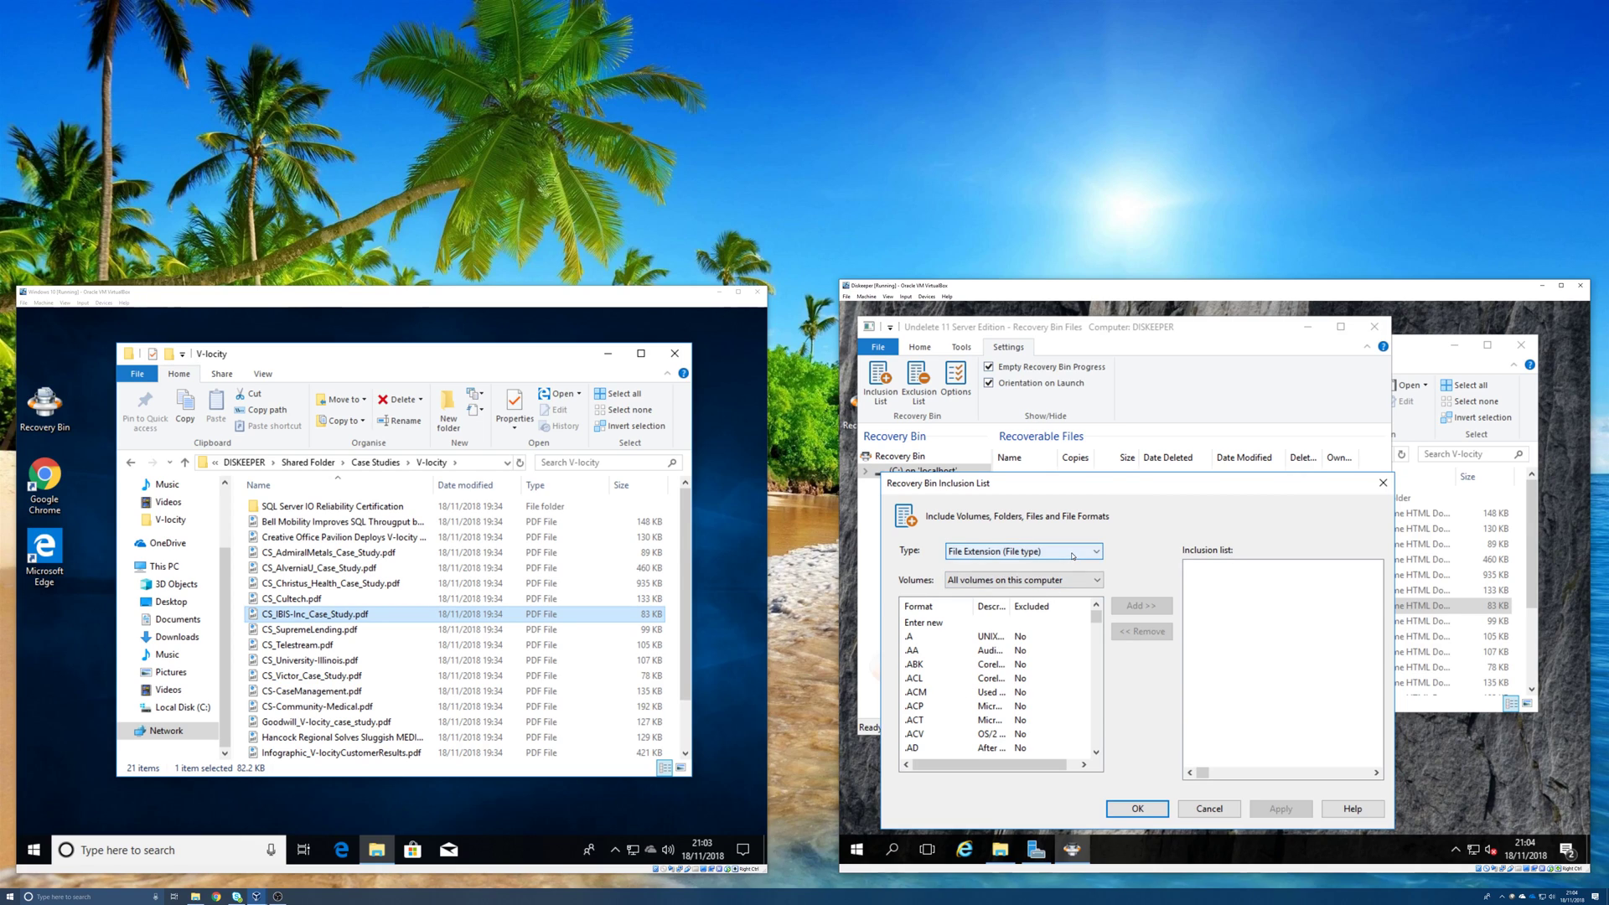
{"action": "left_click", "coordinate": [1039, 552]}
{"action": "left_click", "coordinate": [1039, 567]}
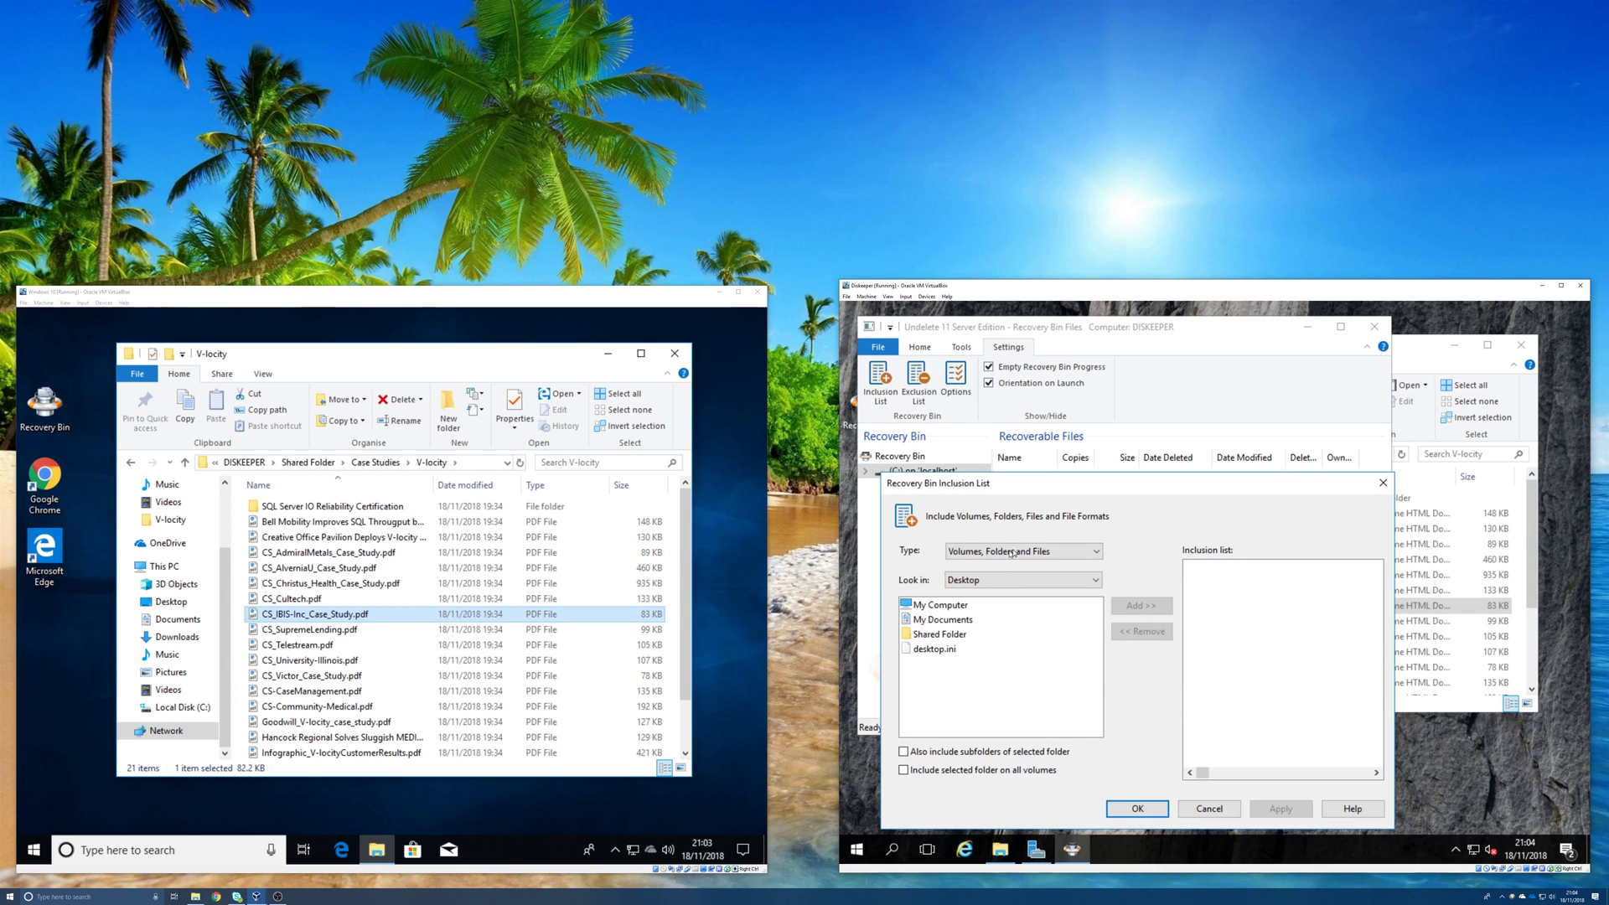
{"action": "left_click", "coordinate": [1038, 553]}
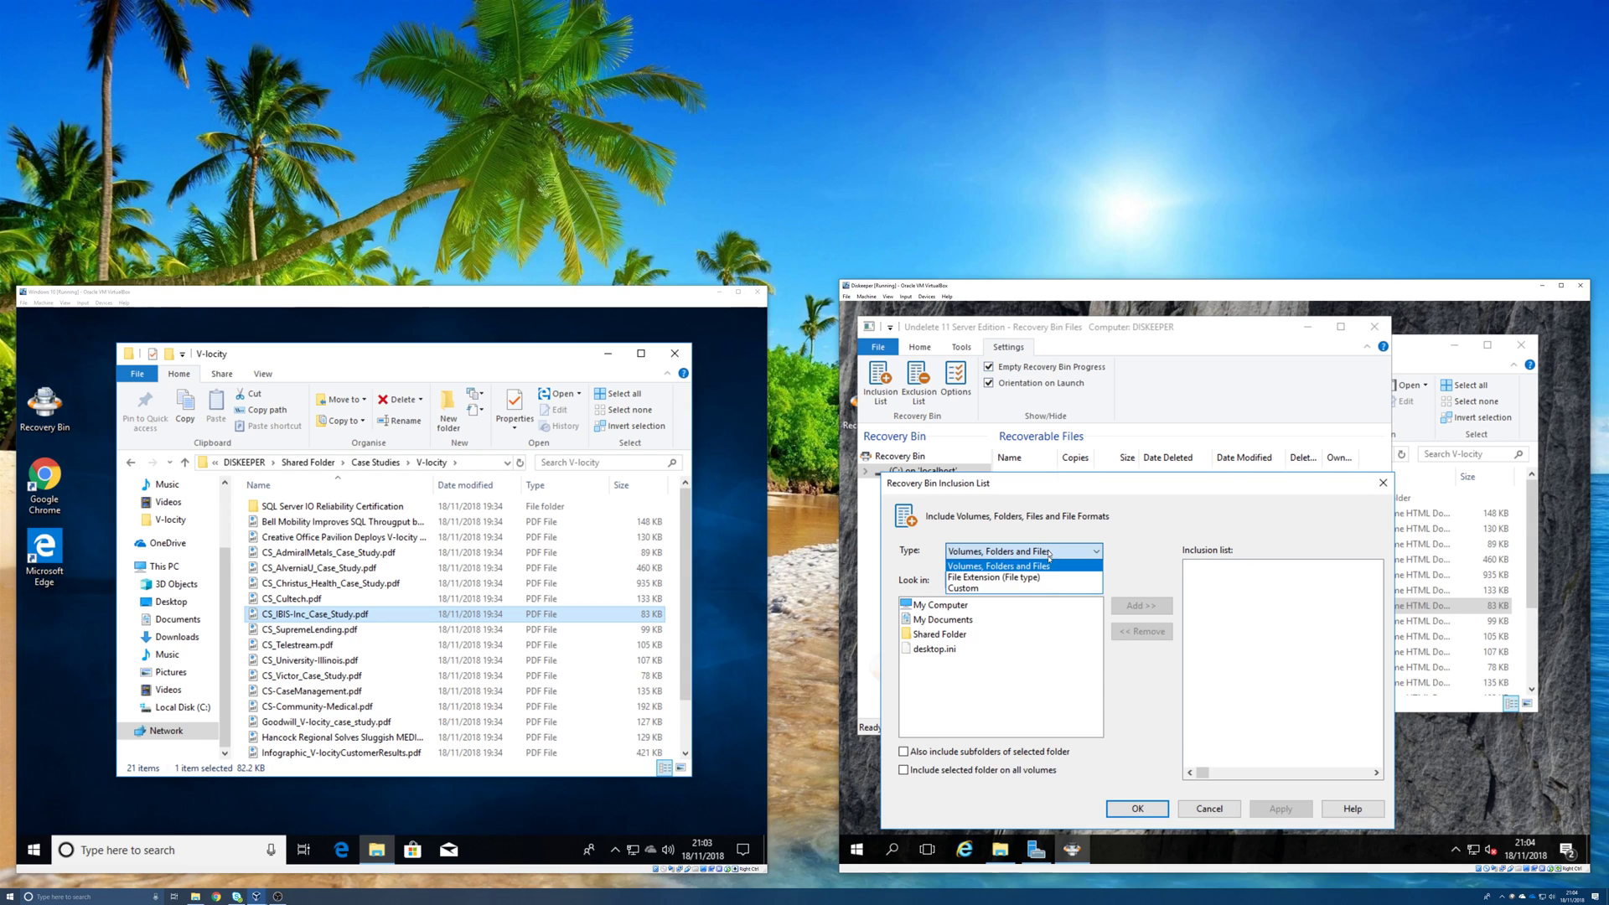
{"action": "left_click", "coordinate": [1152, 726]}
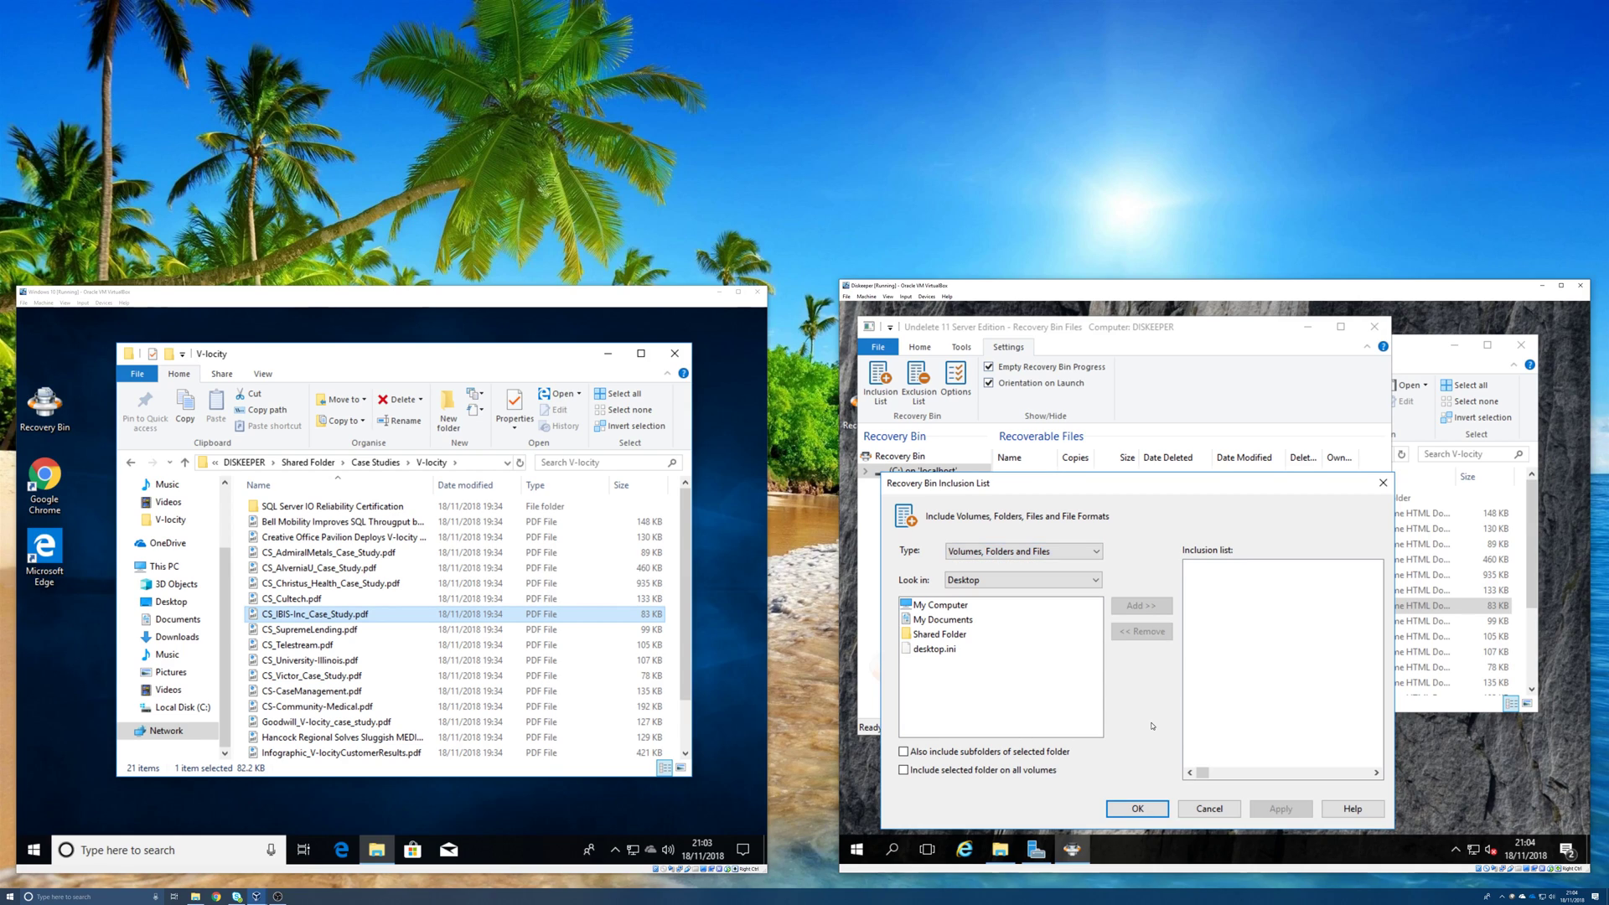
{"action": "left_click", "coordinate": [1209, 810]}
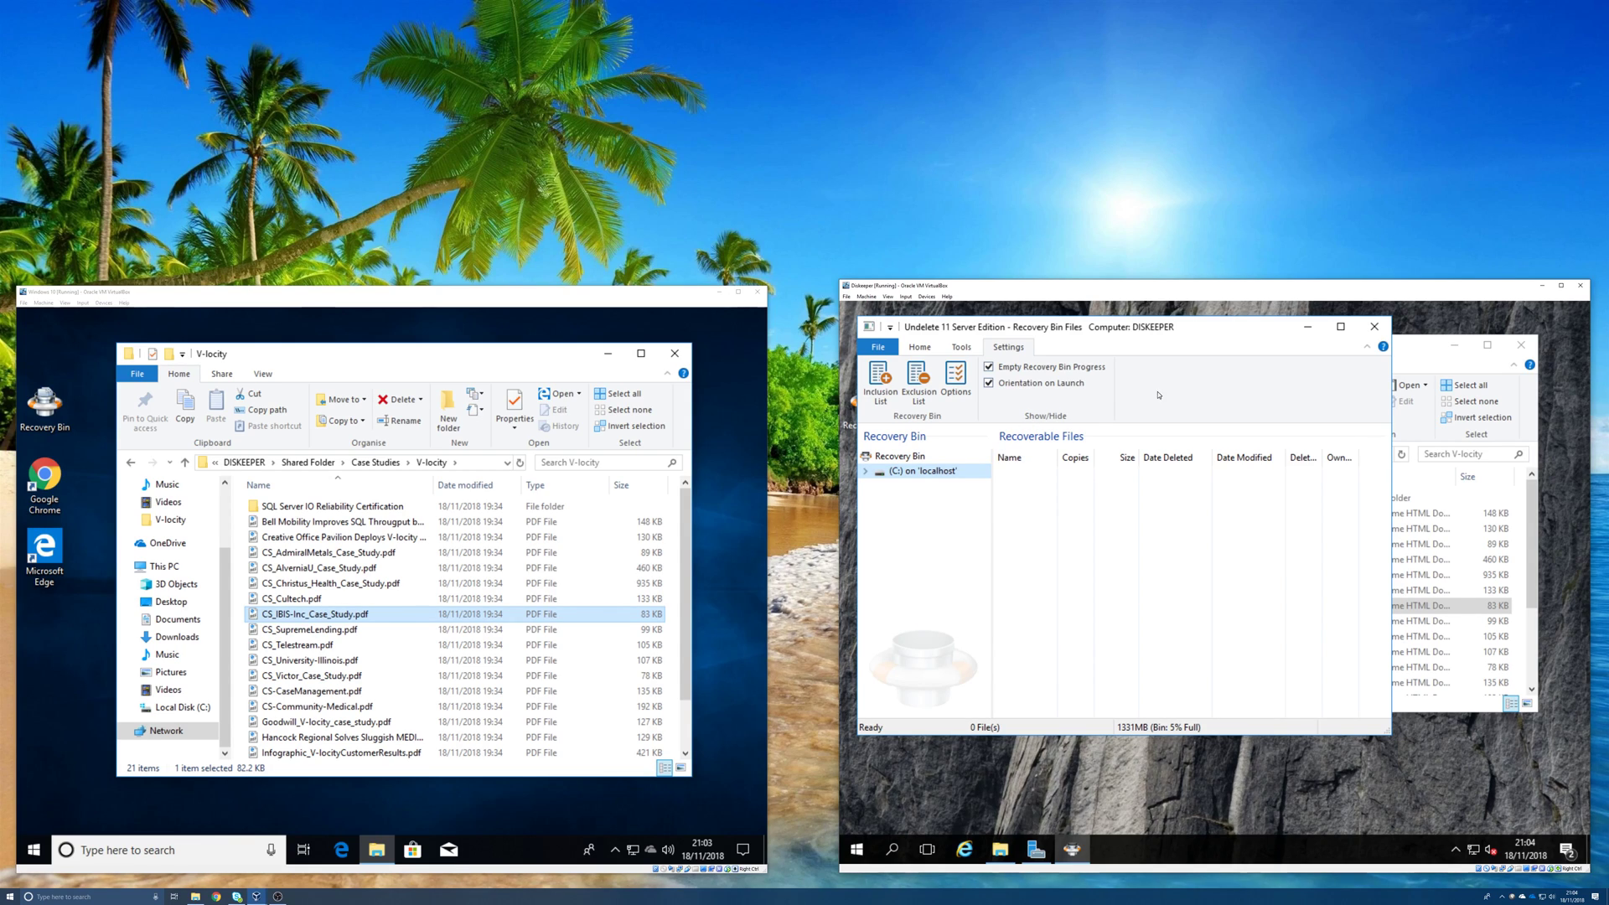
{"action": "left_click", "coordinate": [961, 349]}
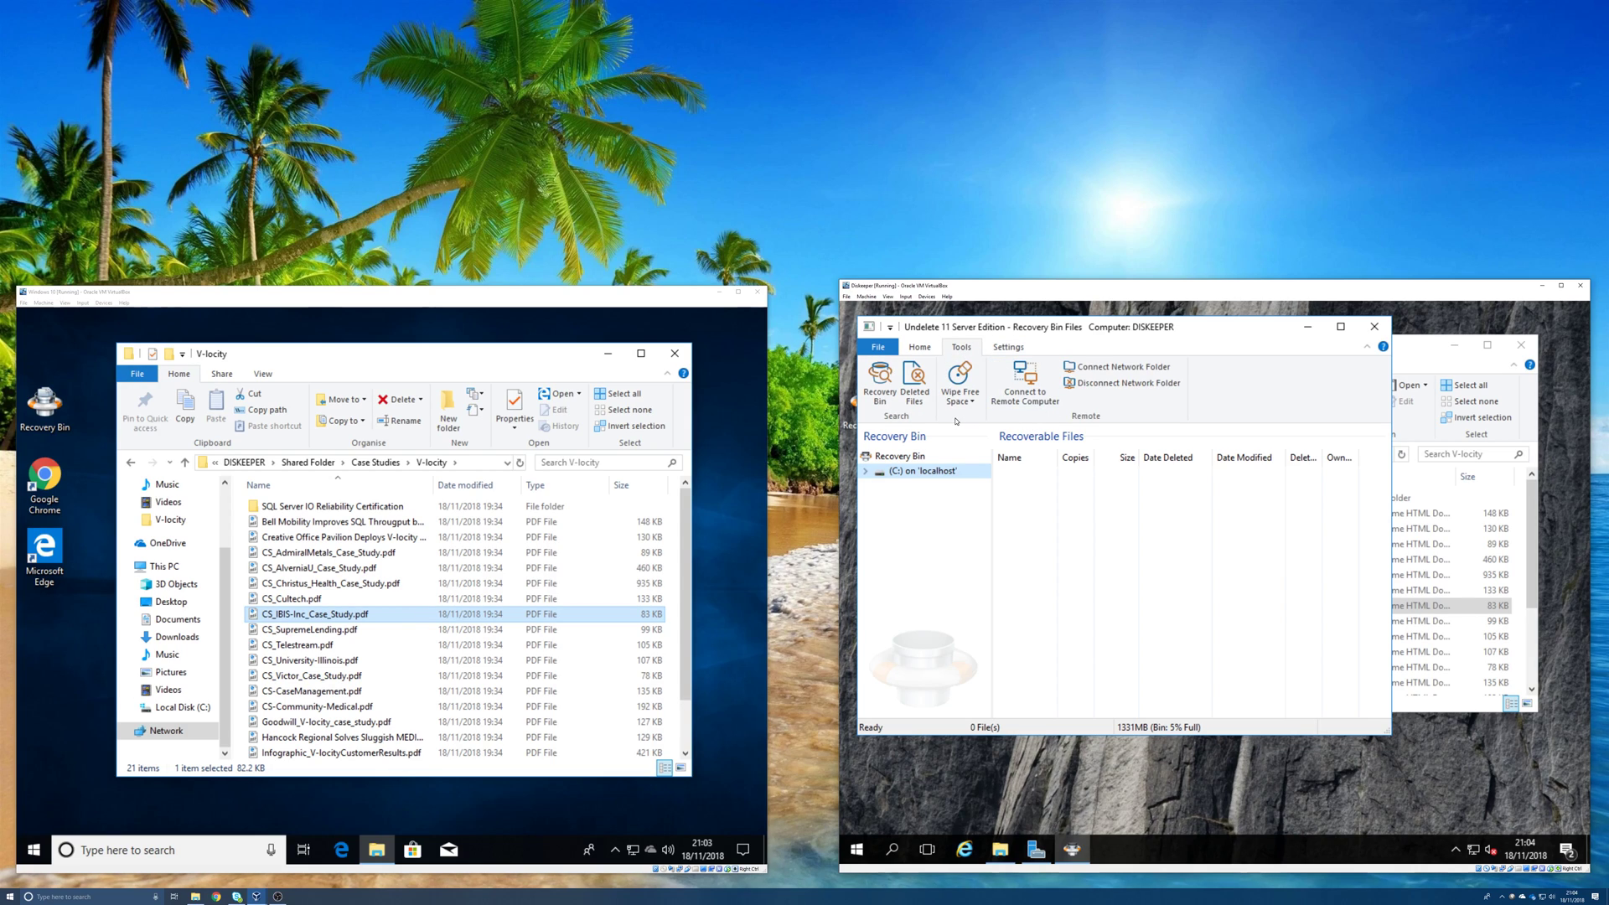
{"action": "left_click", "coordinate": [919, 349]}
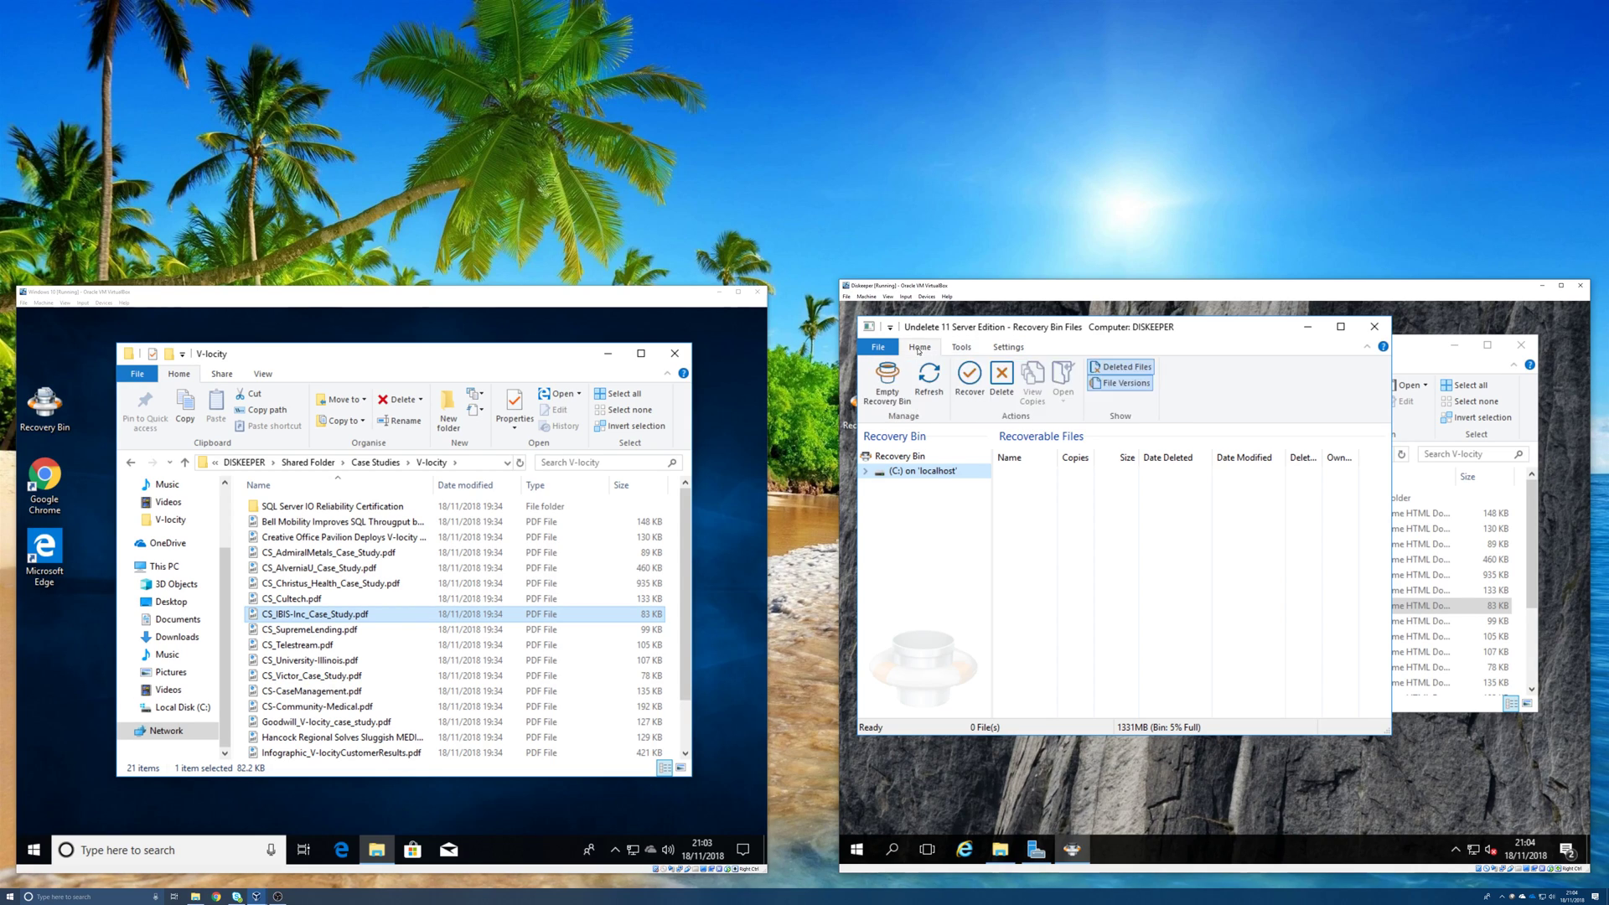